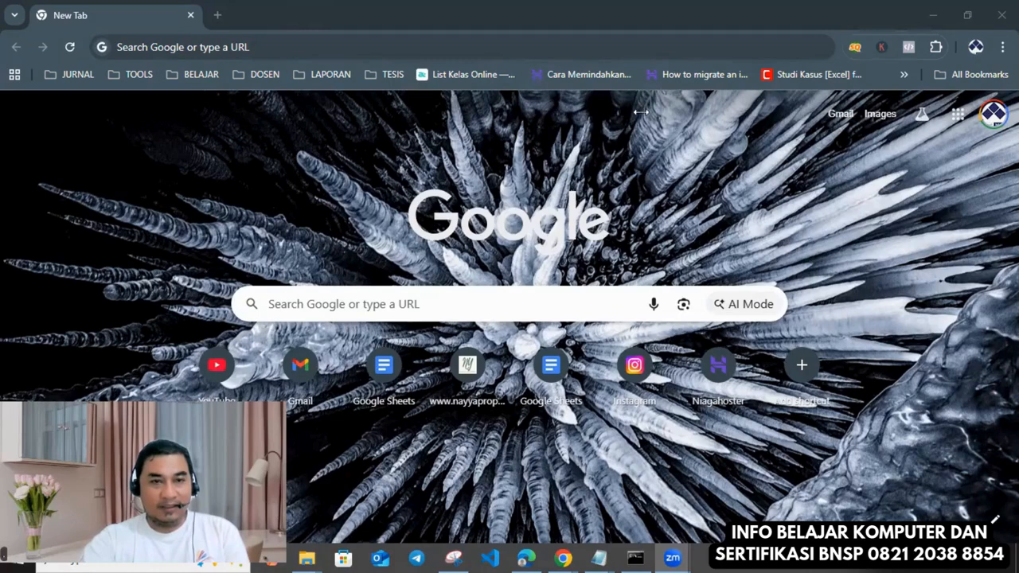
{"action": "left_click", "coordinate": [643, 45]}
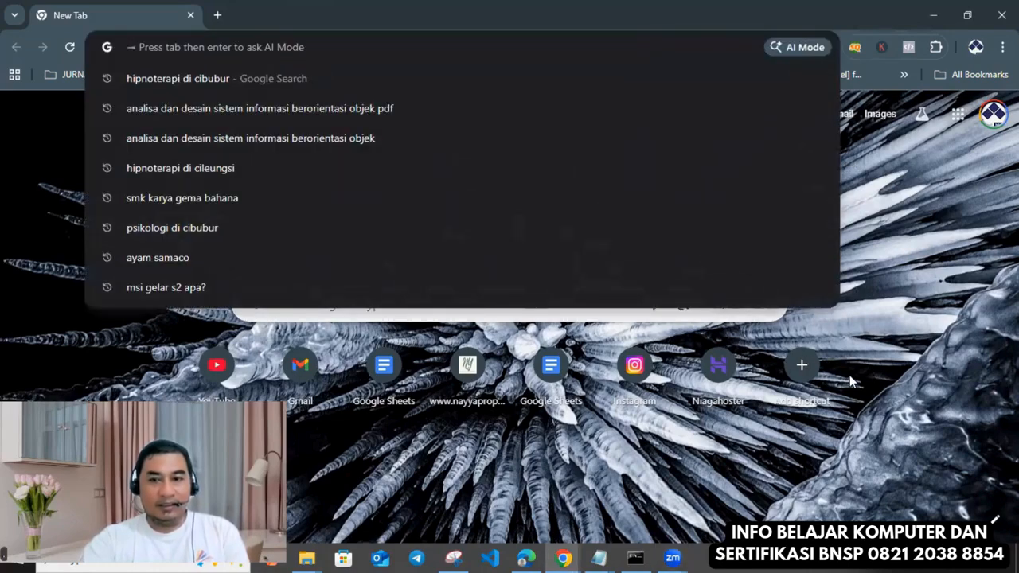
{"action": "left_click", "coordinate": [878, 343]}
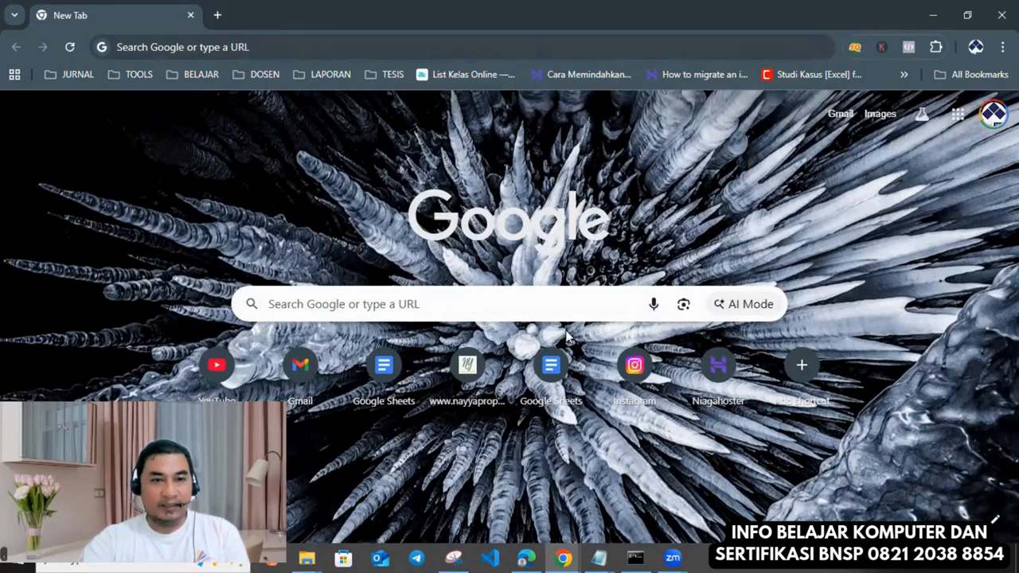
{"action": "left_click", "coordinate": [391, 46]}
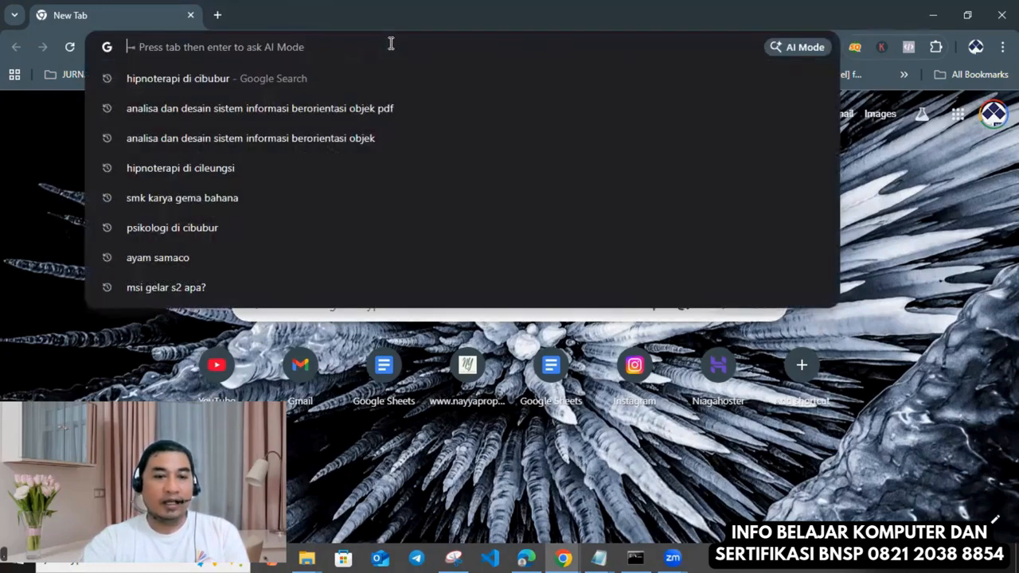
{"action": "left_click", "coordinate": [887, 296]}
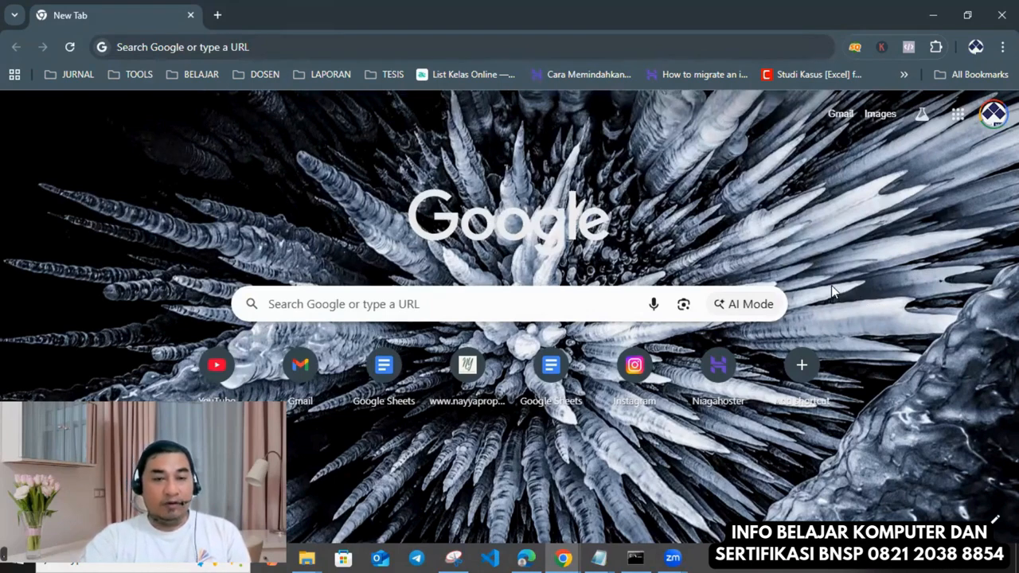
- Open canva.com/templates and create a new blank presentation
{"action": "left_click", "coordinate": [562, 43]}
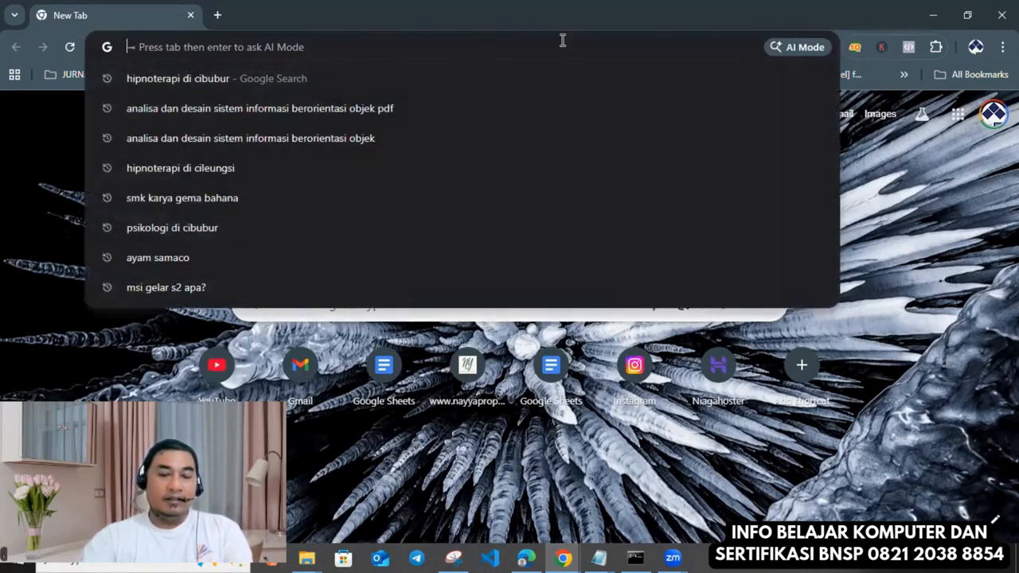
{"action": "type", "text": "can"}
{"action": "key", "text": "Return"}
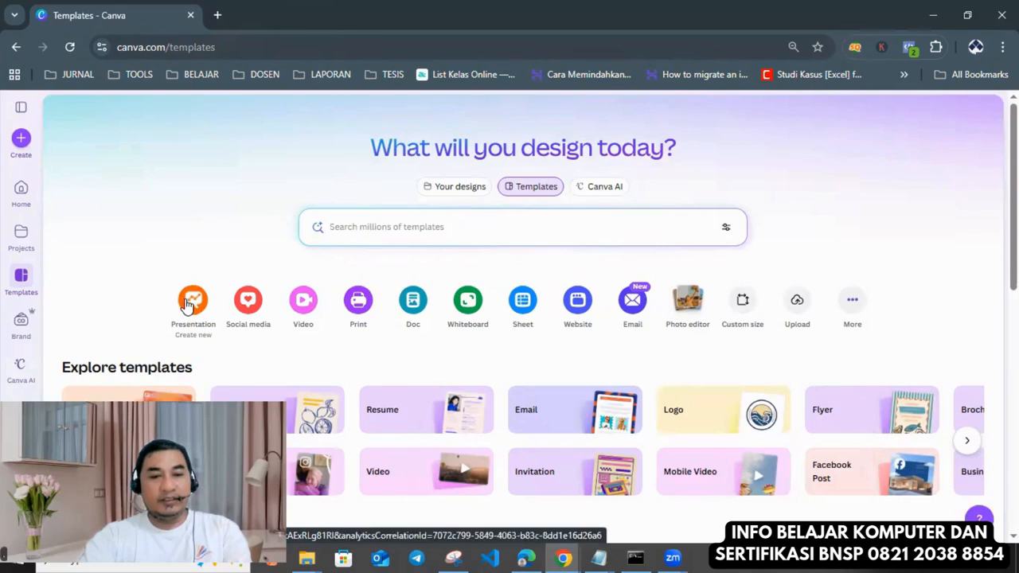
{"action": "left_click", "coordinate": [185, 305]}
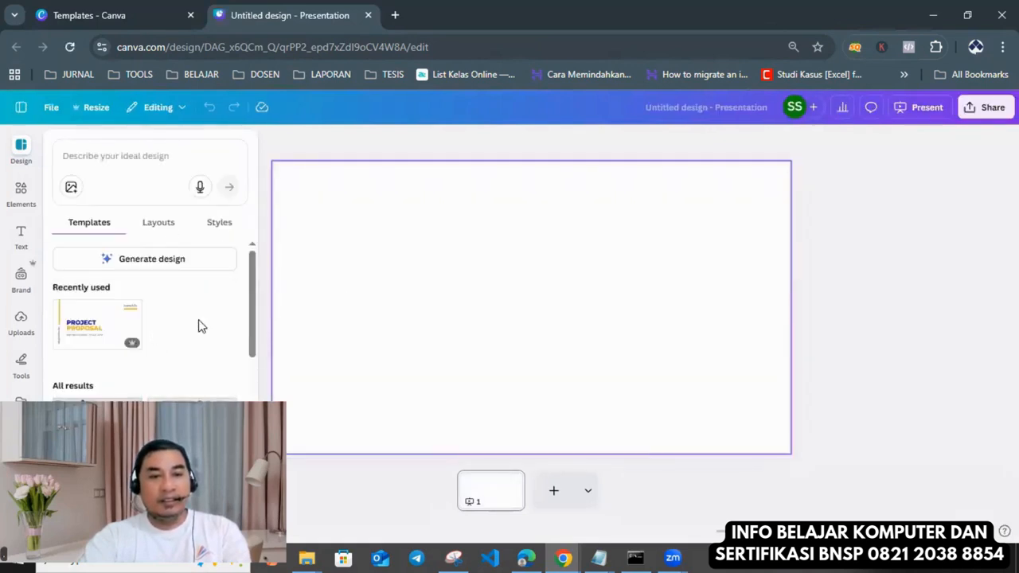
- Apply the cover page of the "Black and White Modern Clean Minimalism Marketing Presentation" template to the blank slide
{"action": "scroll", "coordinate": [133, 341], "scroll_direction": "down", "scroll_amount": 2}
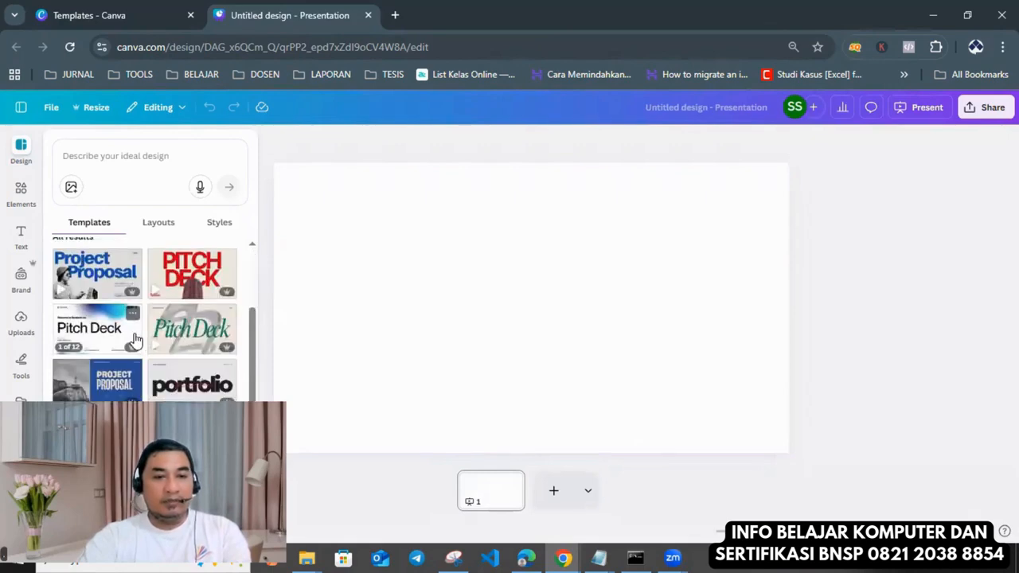
{"action": "scroll", "coordinate": [132, 340], "scroll_direction": "down", "scroll_amount": 5}
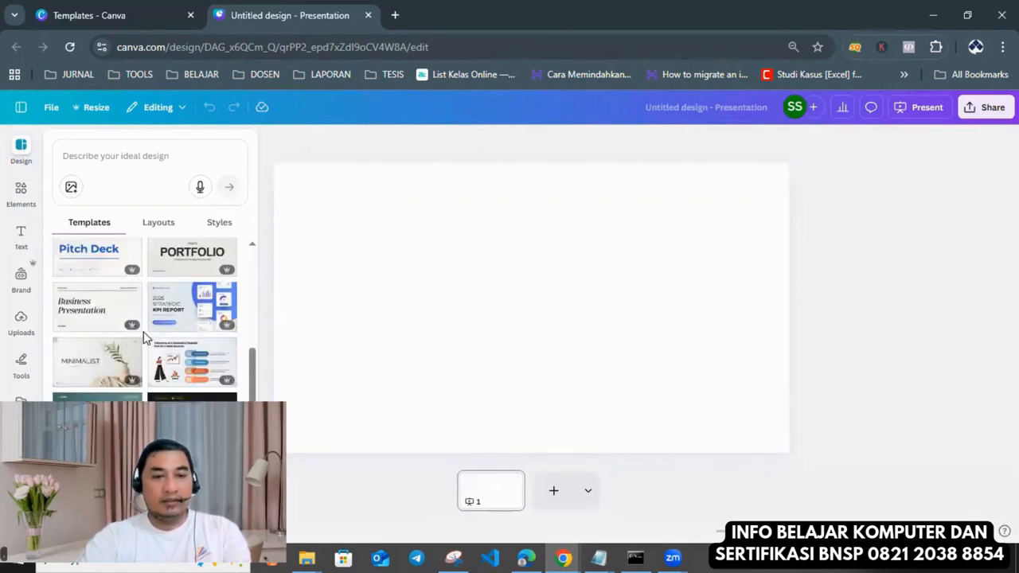
{"action": "scroll", "coordinate": [144, 339], "scroll_direction": "down", "scroll_amount": 4}
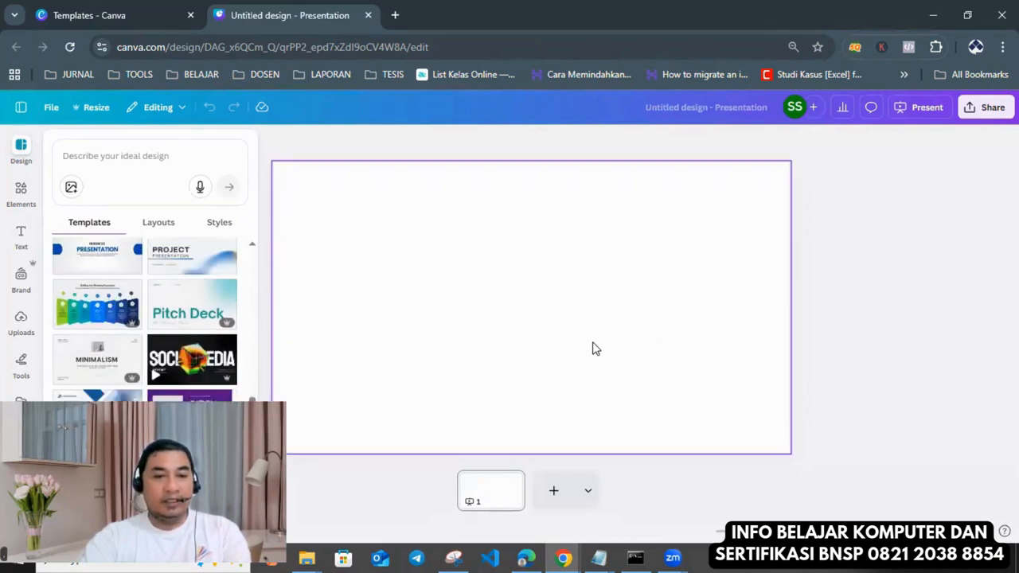
{"action": "left_click", "coordinate": [114, 368]}
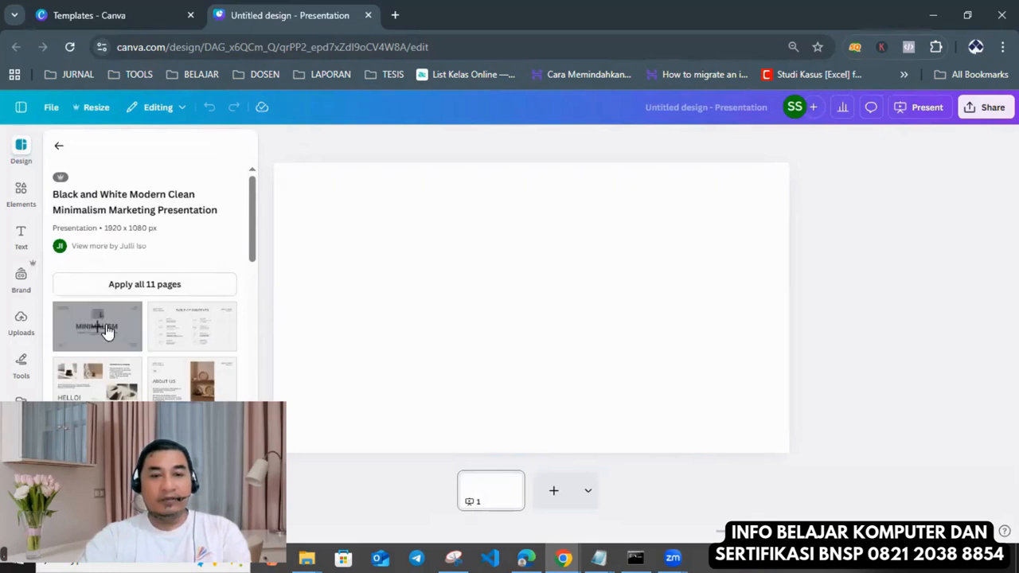
{"action": "left_click", "coordinate": [105, 331]}
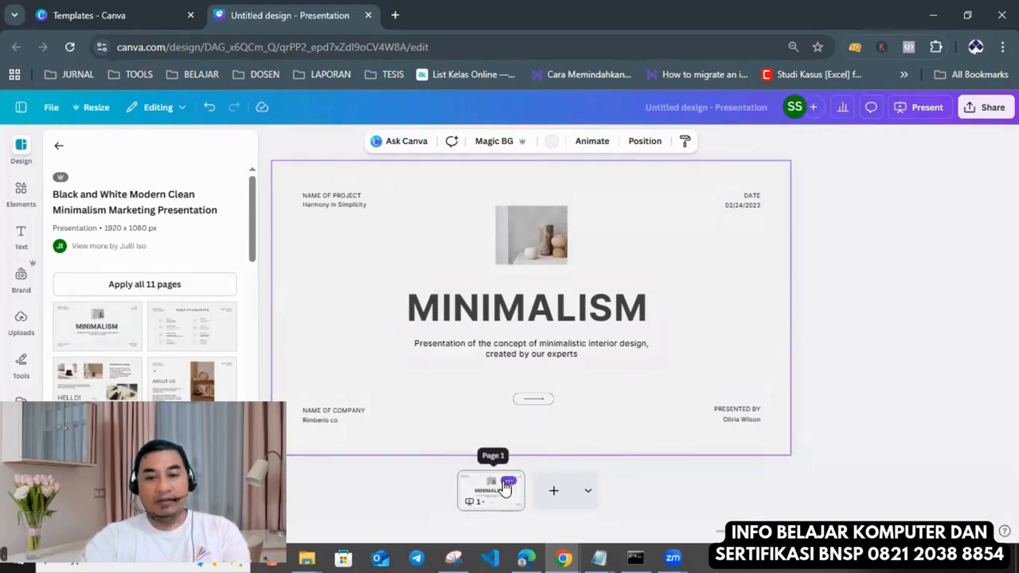
- Delete the Minimalism cover page and return to the full list of presentation templates
{"action": "left_click", "coordinate": [508, 482]}
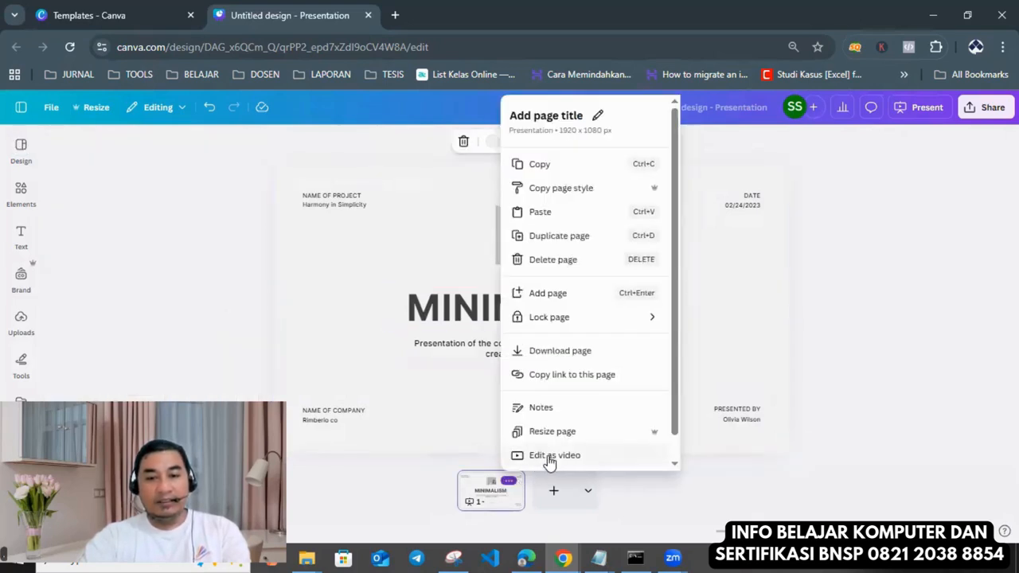
{"action": "left_click", "coordinate": [557, 260]}
{"action": "left_click", "coordinate": [30, 209]}
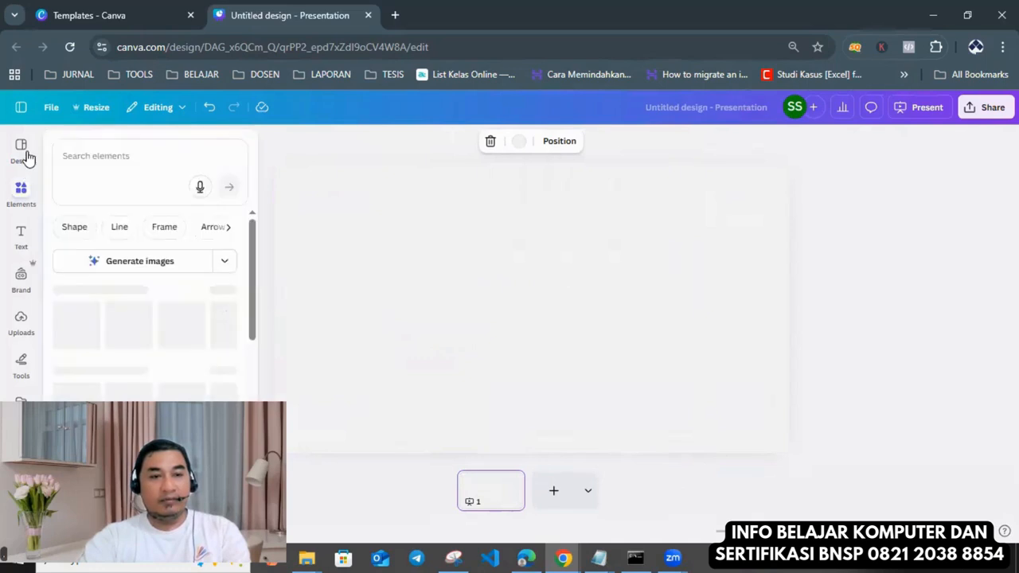
{"action": "left_click", "coordinate": [23, 155]}
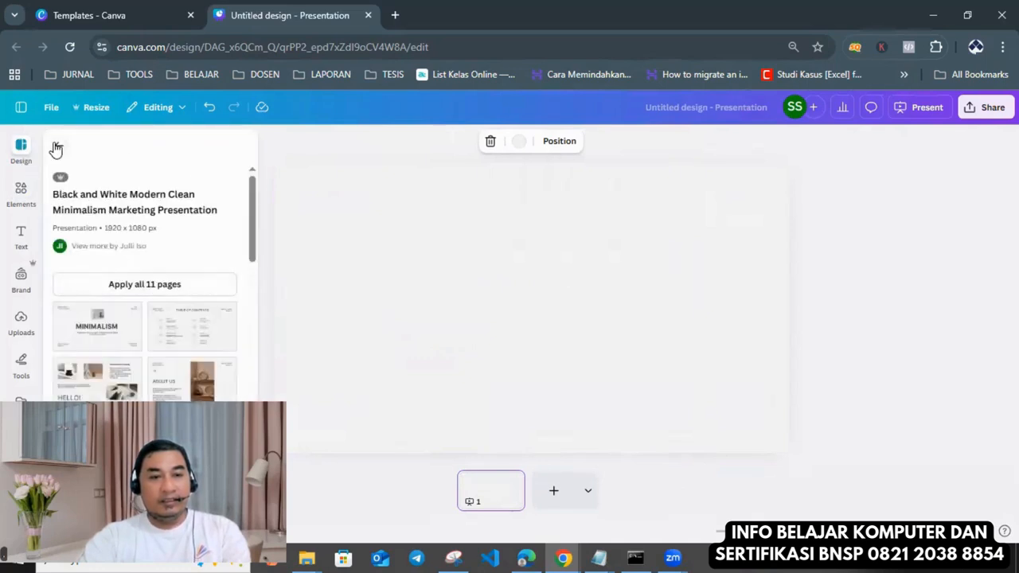
{"action": "left_click", "coordinate": [56, 148]}
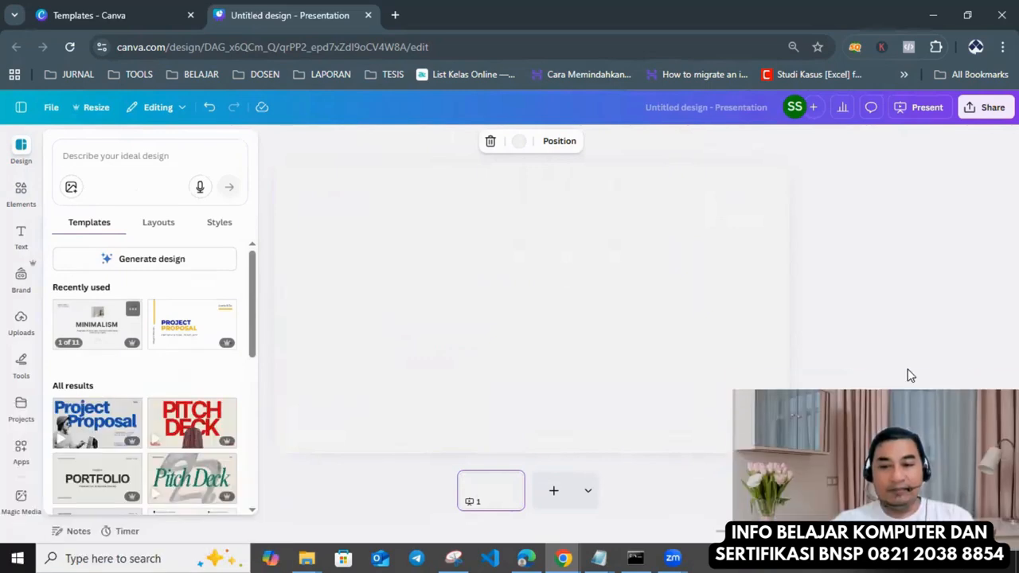
- Apply the cover page of the recently used "Blue and White Project Proposal" template to the slide
{"action": "left_click", "coordinate": [21, 148]}
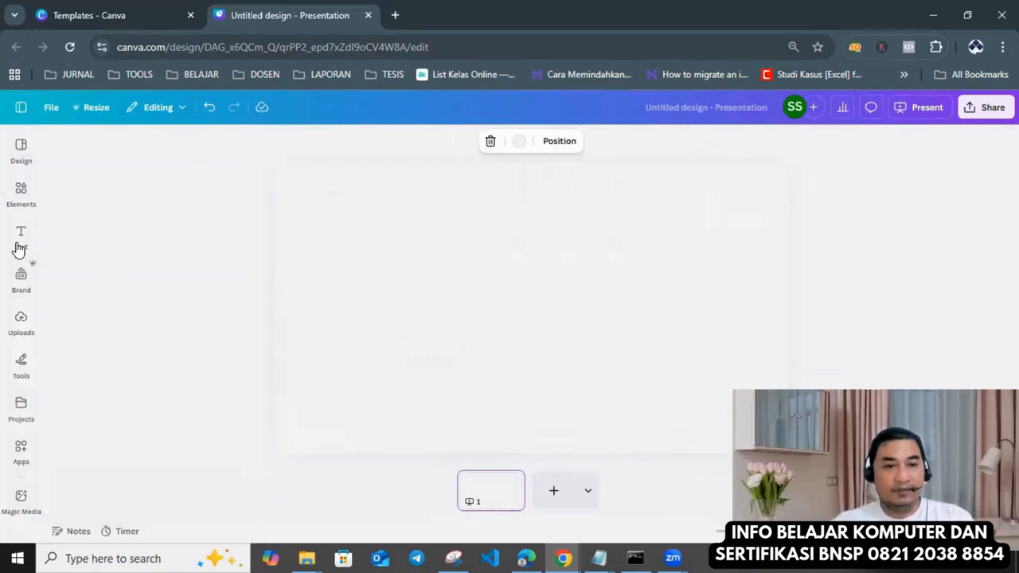
{"action": "left_click", "coordinate": [20, 239]}
{"action": "left_click", "coordinate": [21, 148]}
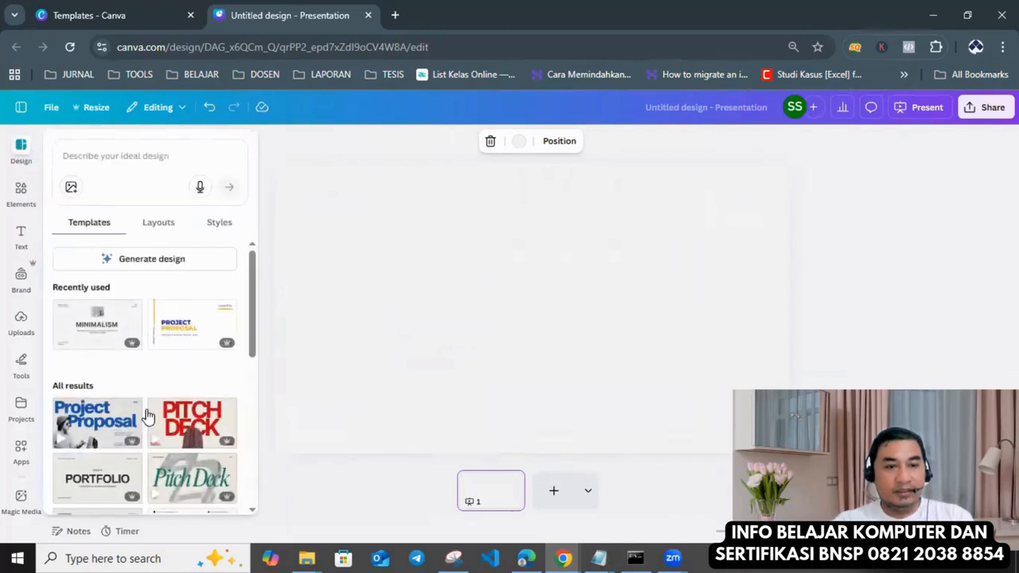
{"action": "left_click", "coordinate": [199, 333]}
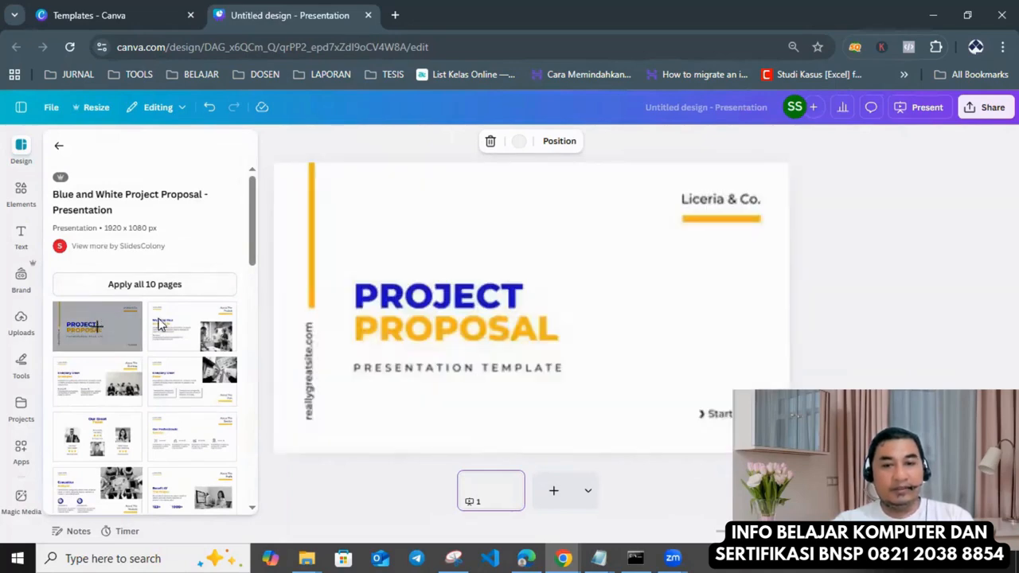
{"action": "left_click", "coordinate": [478, 319]}
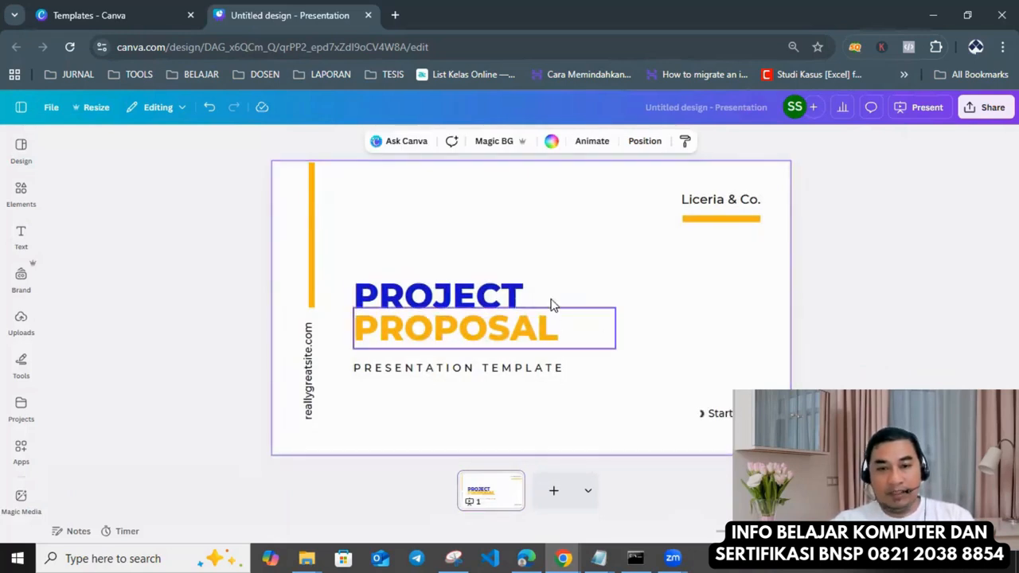
- Replace the blue heading "PROJECT" with "Analisis & Desain Sistem Informasi Berorientasi Objek"
{"action": "double_click", "coordinate": [502, 292]}
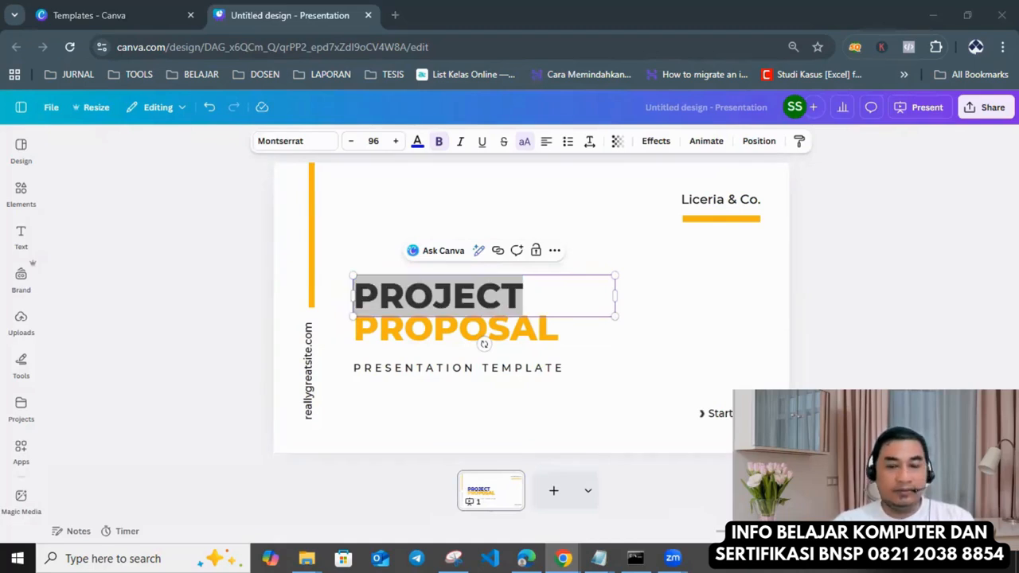
{"action": "left_click", "coordinate": [562, 299]}
{"action": "type", "text": "Analisis & Desain Sistem Informasi Berorientasi Objek"}
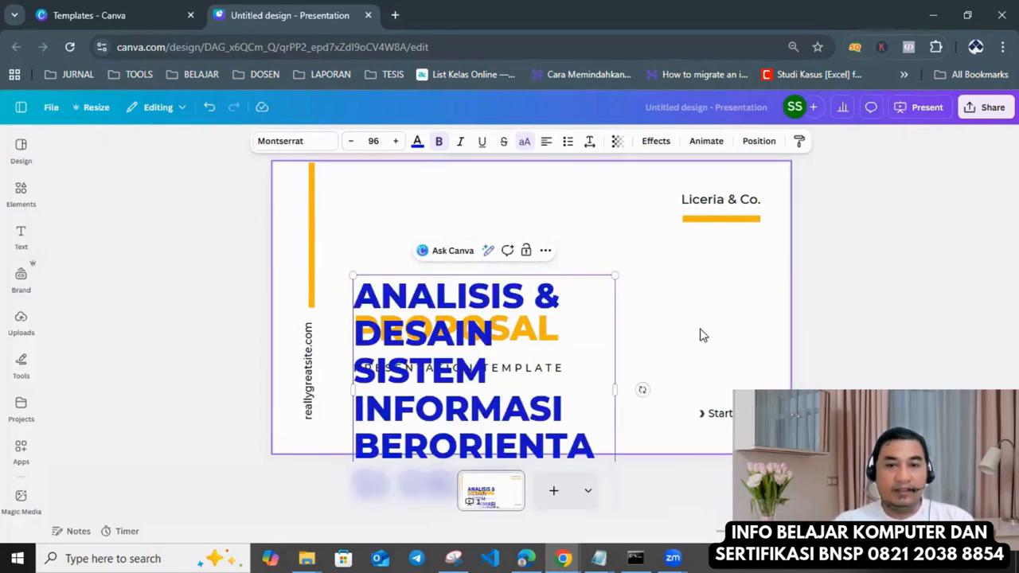
{"action": "left_click", "coordinate": [701, 334]}
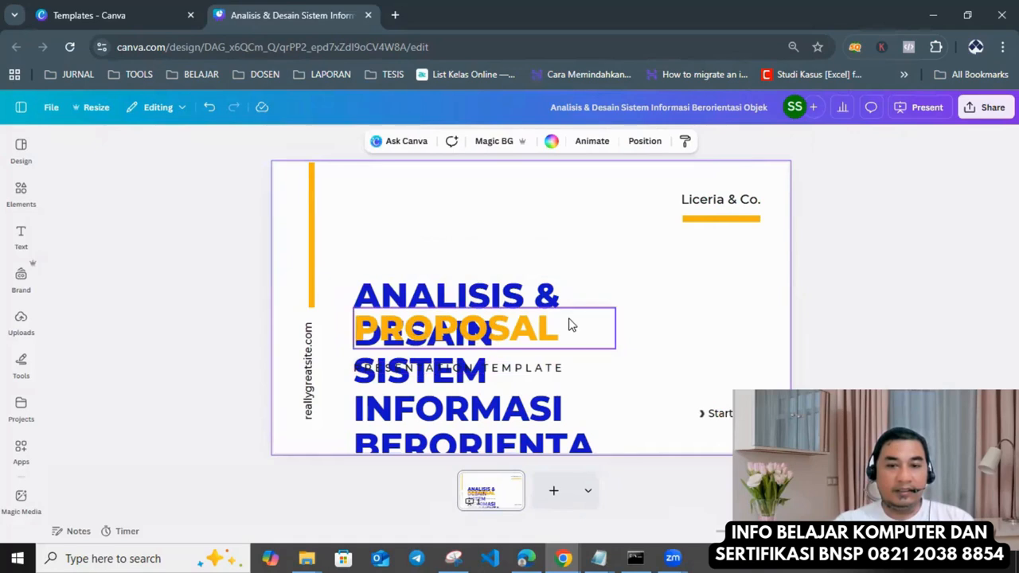
- Move the blue title up towards the slide's top edge and widen its text box so "DESAIN SISTEM" fits on one line
{"action": "left_click_drag", "start_coordinate": [573, 298], "coordinate": [568, 194]}
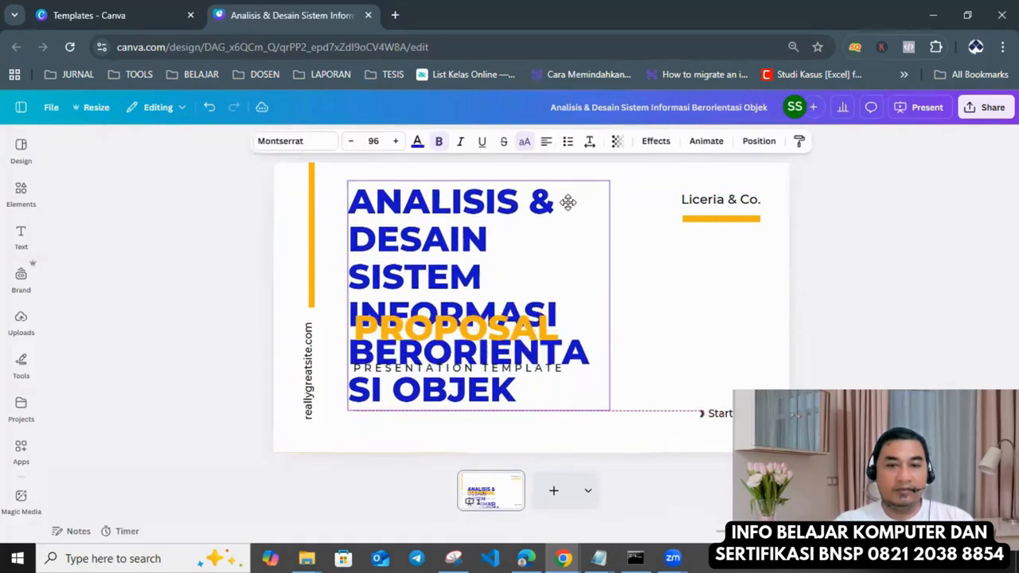
{"action": "left_click_drag", "start_coordinate": [613, 295], "coordinate": [669, 298]}
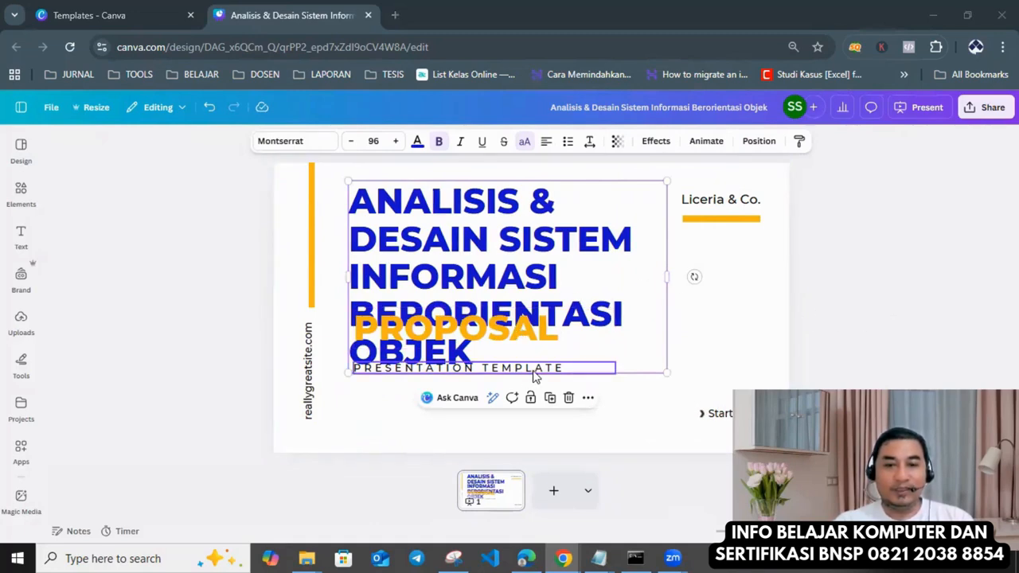
{"action": "left_click_drag", "start_coordinate": [533, 373], "coordinate": [673, 344]}
- Move the subtitle and the orange "PROPOSAL" text down, and place the blue title above them, left-aligned with "PROPOSAL"
{"action": "left_click", "coordinate": [432, 373]}
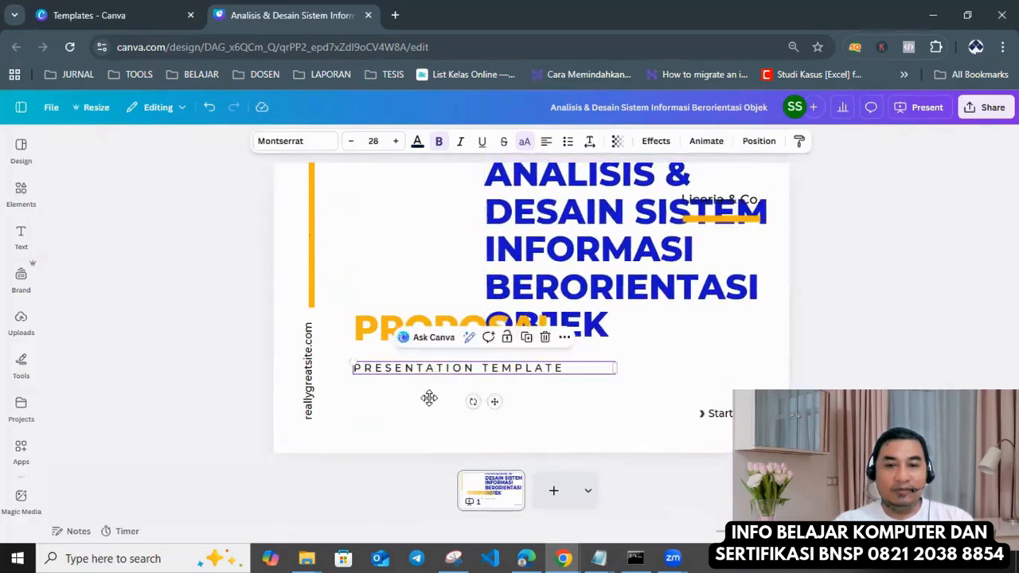
{"action": "left_click_drag", "start_coordinate": [430, 398], "coordinate": [440, 408]}
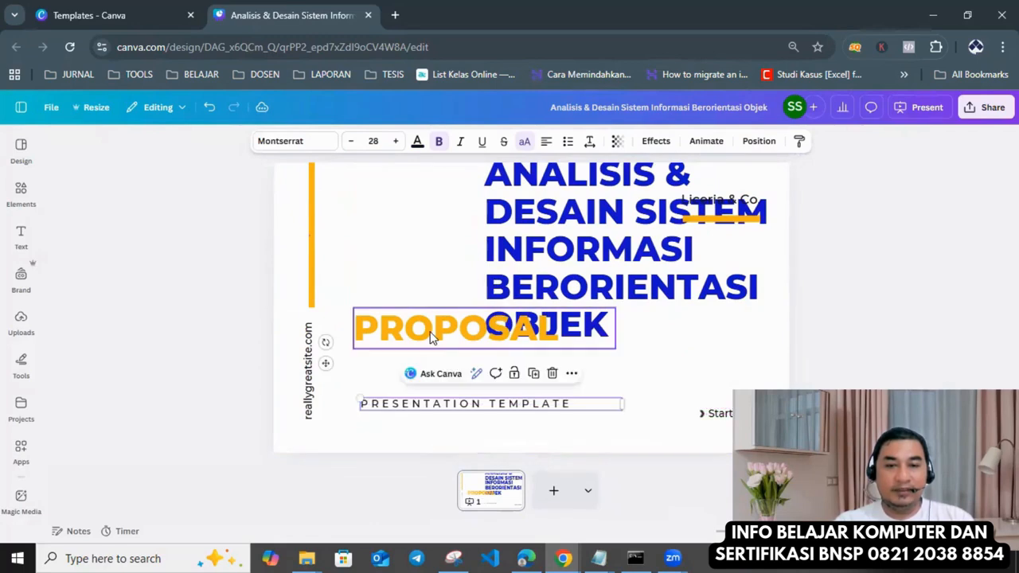
{"action": "left_click_drag", "start_coordinate": [431, 338], "coordinate": [426, 364]}
{"action": "left_click_drag", "start_coordinate": [565, 281], "coordinate": [434, 291]}
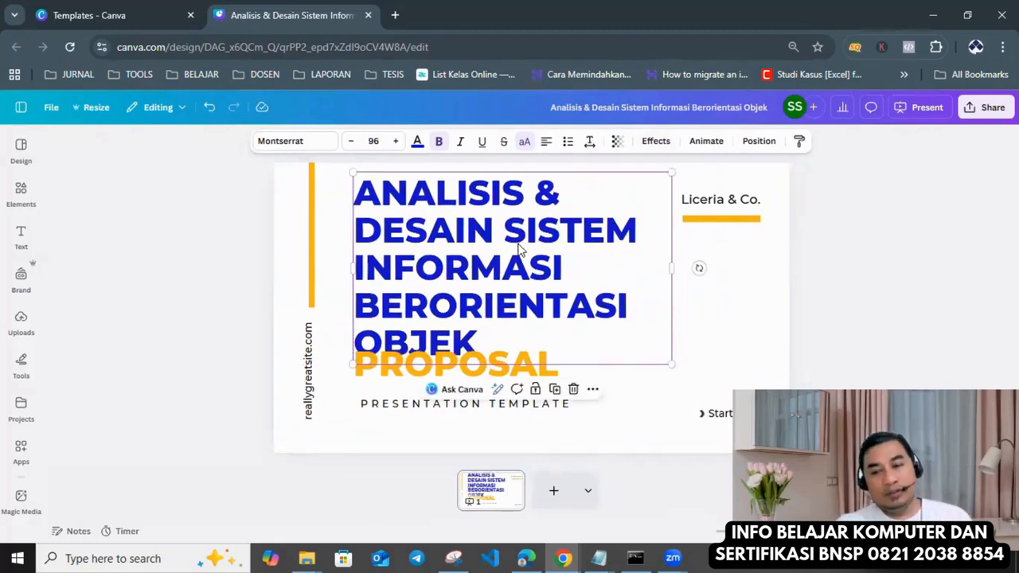
- Reduce the blue title's font size to slightly below 85 and shift the title slightly down on the slide
{"action": "left_click", "coordinate": [351, 141]}
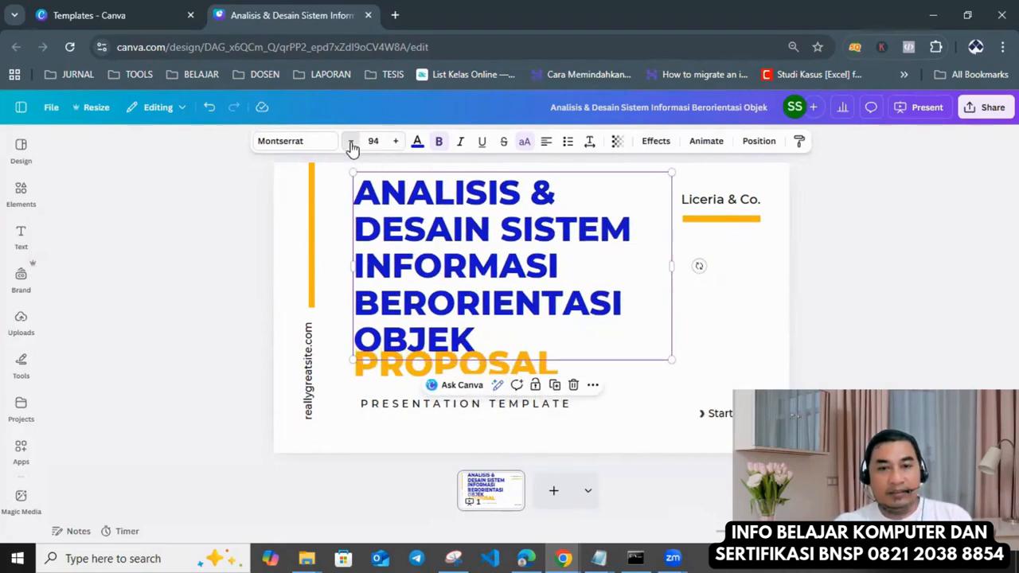
{"action": "left_click", "coordinate": [350, 142]}
{"action": "left_click", "coordinate": [350, 141]}
{"action": "left_click", "coordinate": [350, 142]}
{"action": "left_click", "coordinate": [350, 142]}
{"action": "left_click", "coordinate": [350, 141]}
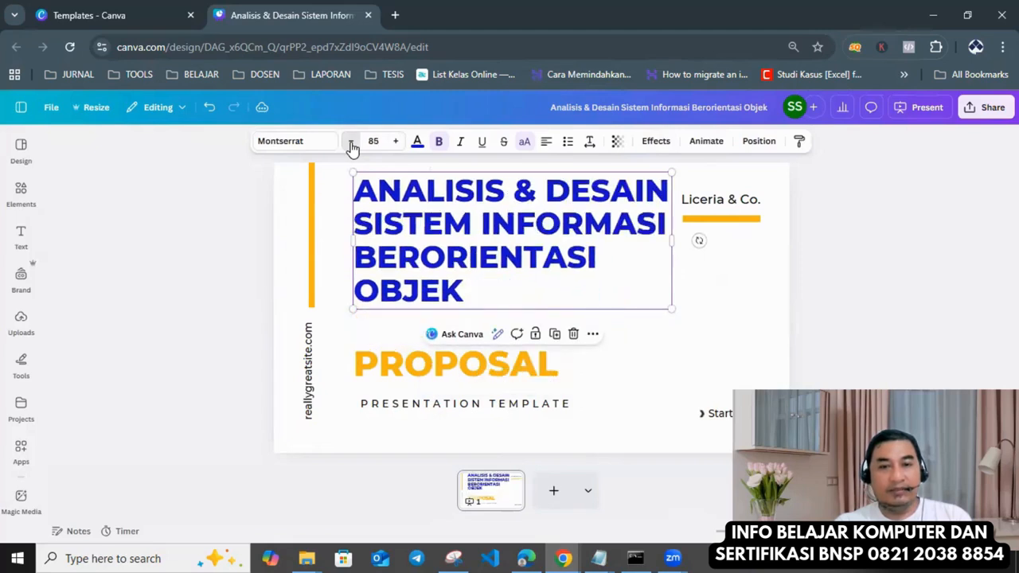
{"action": "left_click", "coordinate": [350, 142]}
{"action": "left_click", "coordinate": [351, 142]}
{"action": "left_click", "coordinate": [861, 271]}
{"action": "left_click_drag", "start_coordinate": [561, 221], "coordinate": [548, 224]}
{"action": "left_click", "coordinate": [855, 252]}
- Replace the company name "Liceria & Co." on the cover with "Rumah Belajar YMII"
{"action": "left_click", "coordinate": [747, 206]}
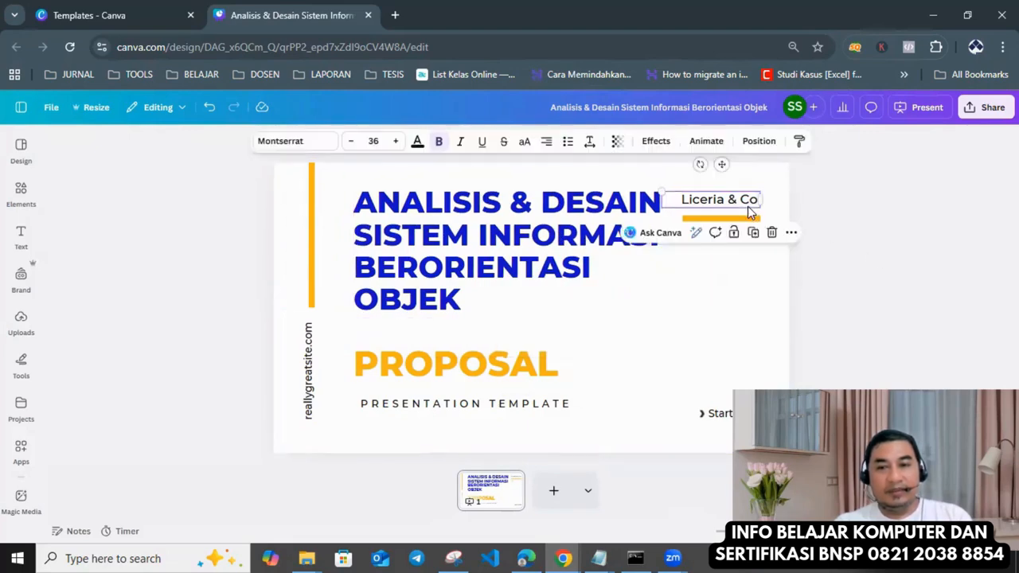
{"action": "double_click", "coordinate": [748, 206]}
{"action": "type", "text": "Rumah Belajar"}
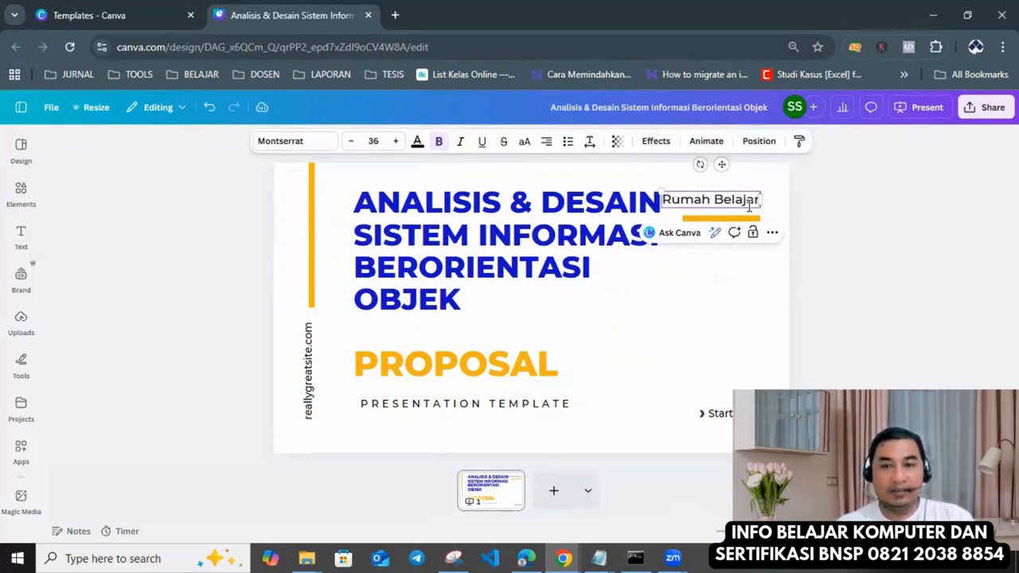
{"action": "key", "text": "Escape"}
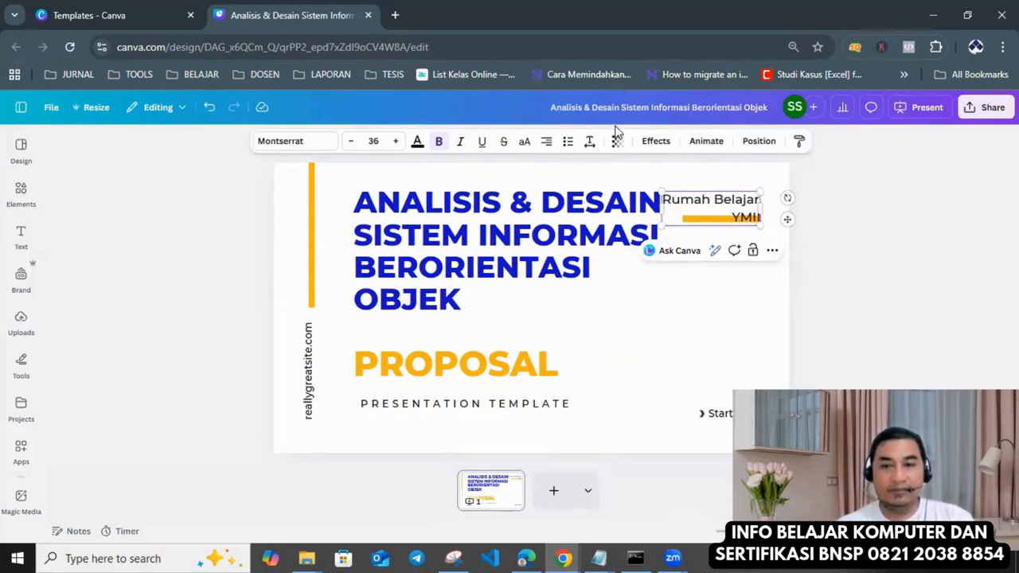
- Move the short orange line below the "Rumah Belajar YMII" text and shift that text right, clear of the blue title
{"action": "left_click", "coordinate": [834, 206]}
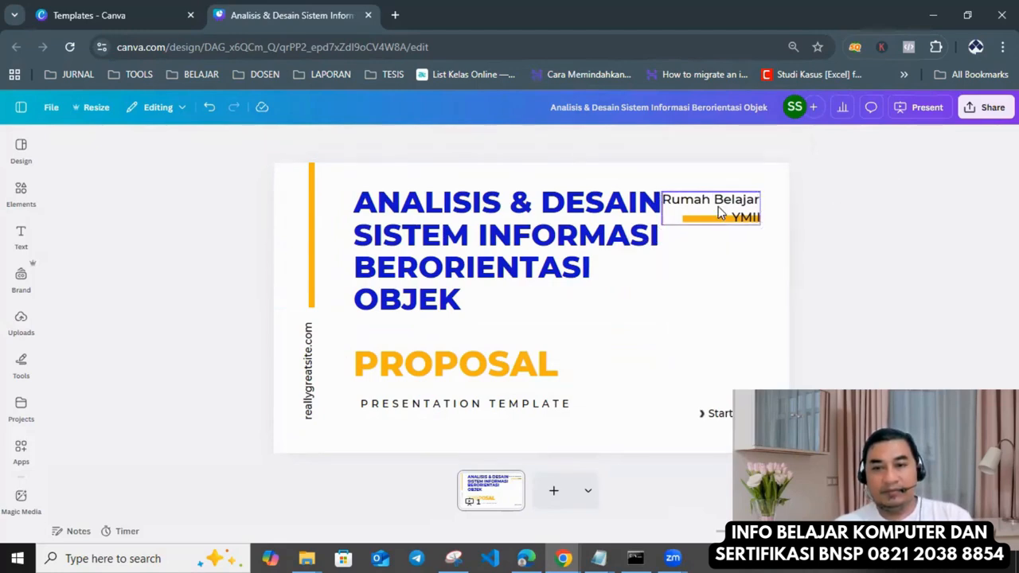
{"action": "left_click_drag", "start_coordinate": [719, 206], "coordinate": [722, 271]}
{"action": "left_click_drag", "start_coordinate": [733, 196], "coordinate": [741, 219]}
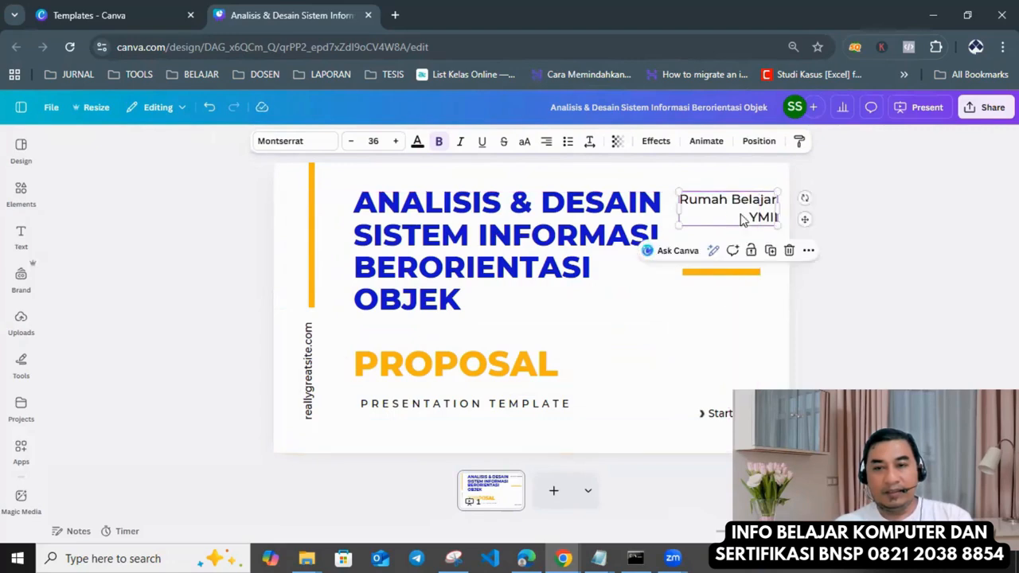
- Move the short orange line directly beneath "Rumah Belajar YMII", lengthen it to match the text's width, and shift the blue title slightly down
{"action": "left_click_drag", "start_coordinate": [733, 277], "coordinate": [777, 235]}
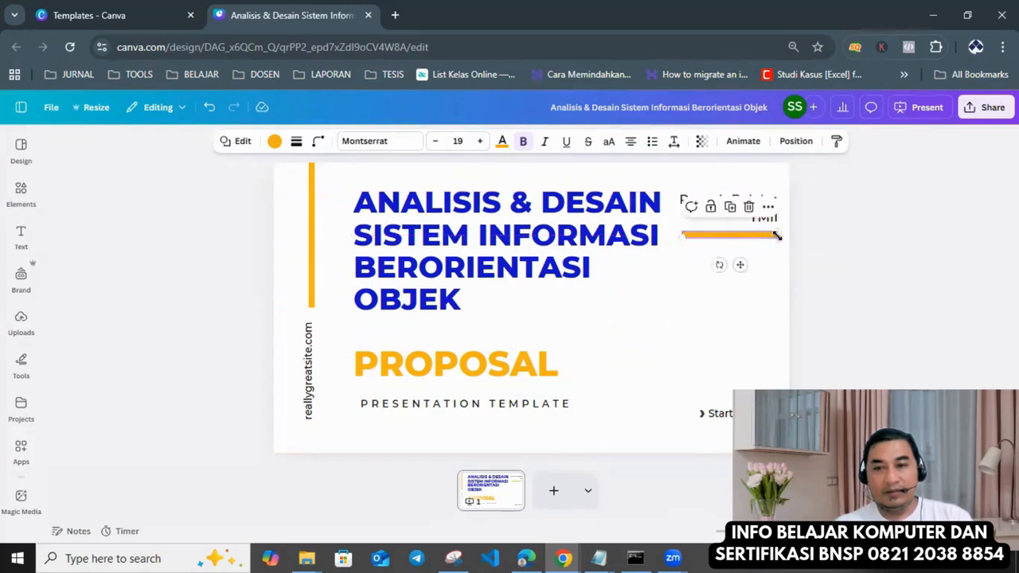
{"action": "left_click", "coordinate": [865, 249]}
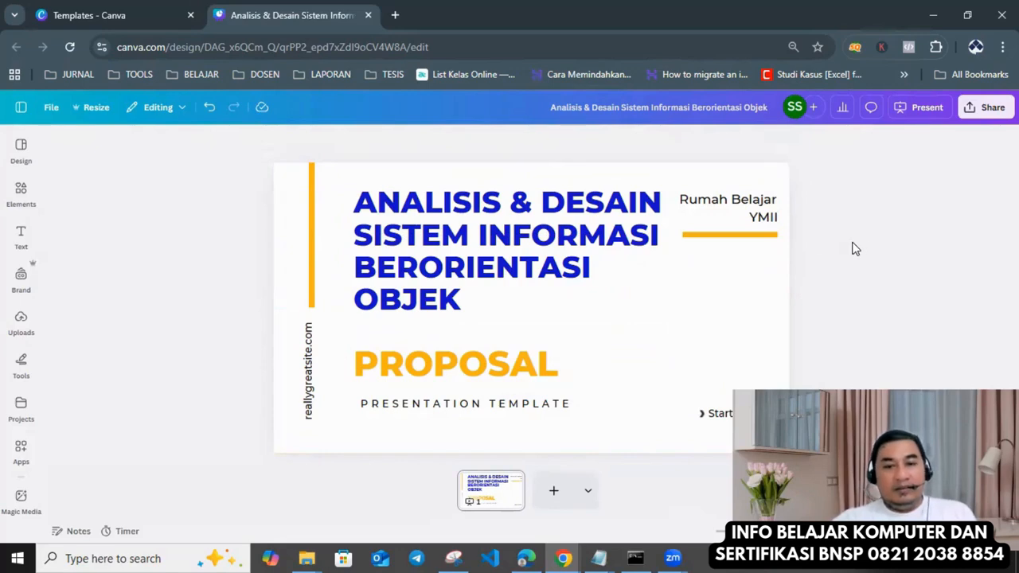
{"action": "left_click_drag", "start_coordinate": [562, 253], "coordinate": [561, 256]}
{"action": "left_click", "coordinate": [858, 263]}
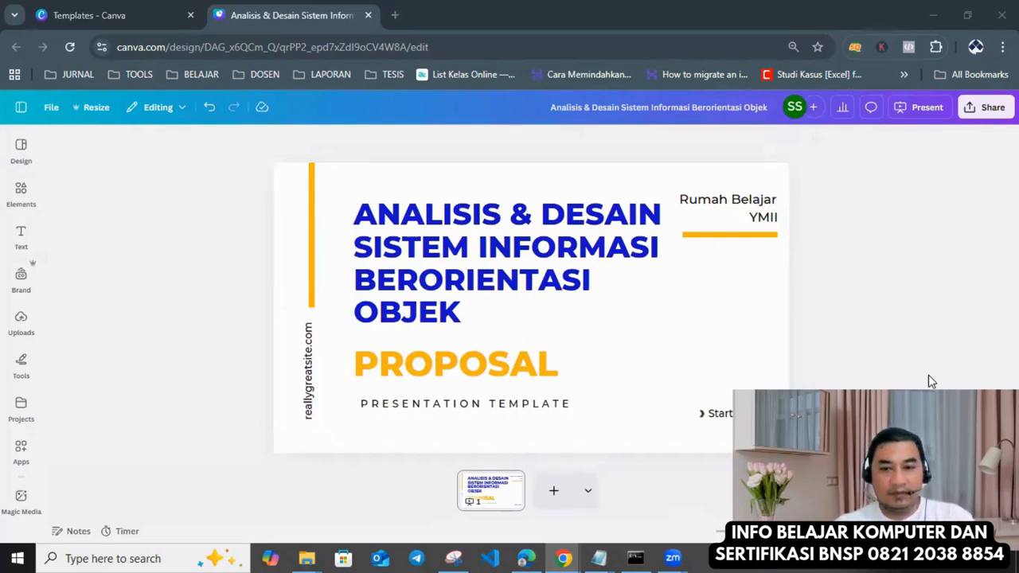
- Delete the orange "PROPOSAL" text and move the "PRESENTATION TEMPLATE" subtitle up beneath the blue title
{"action": "left_click", "coordinate": [455, 382]}
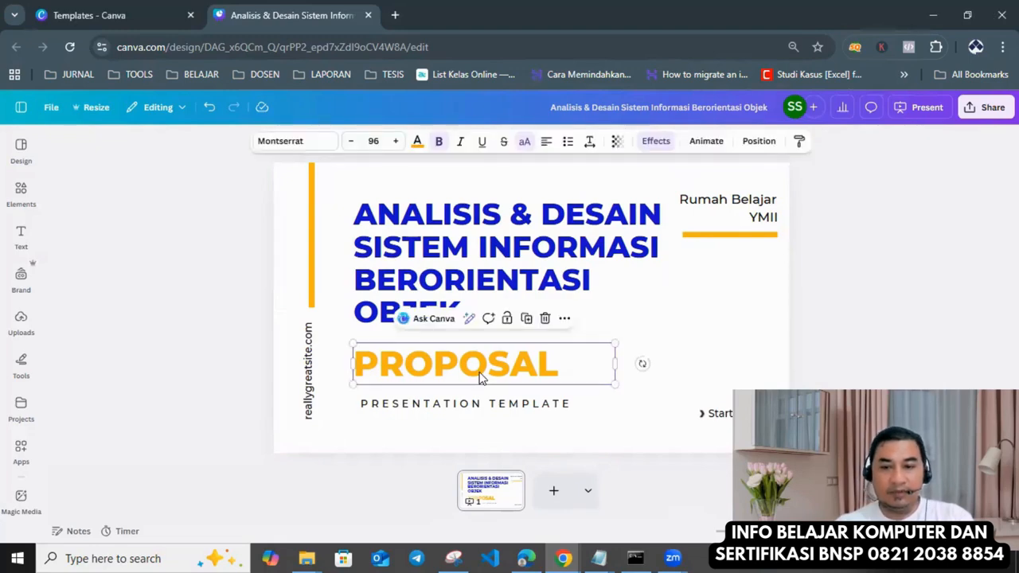
{"action": "key", "text": "Delete"}
{"action": "left_click_drag", "start_coordinate": [477, 403], "coordinate": [468, 347]}
- Replace the subtitle with "OLEH:" followed by the presenter's full name and degree, and widen its text box so it fits on one line
{"action": "double_click", "coordinate": [468, 356]}
{"action": "type", "text": "O"}
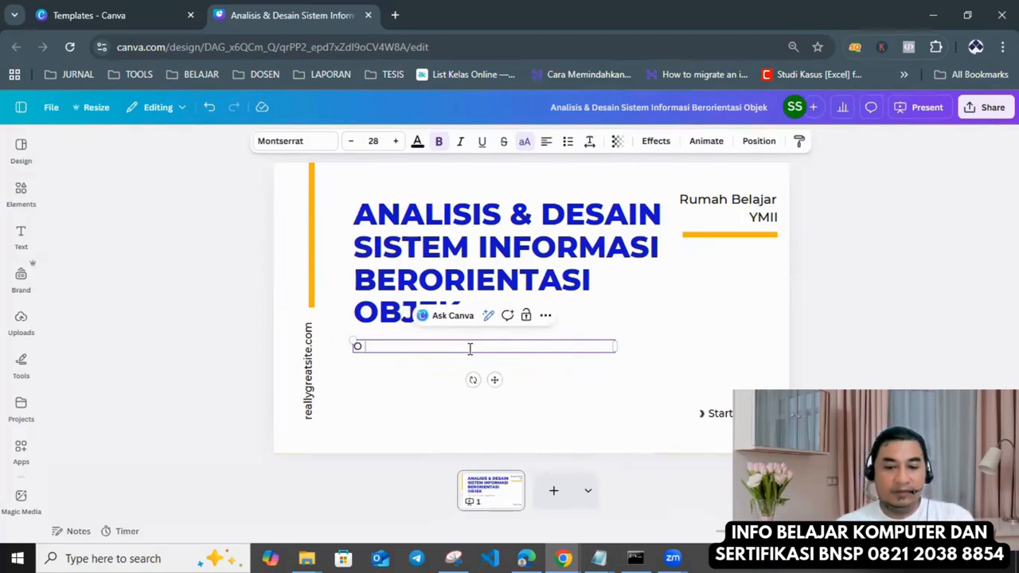
{"action": "type", "text": "LEH: "}
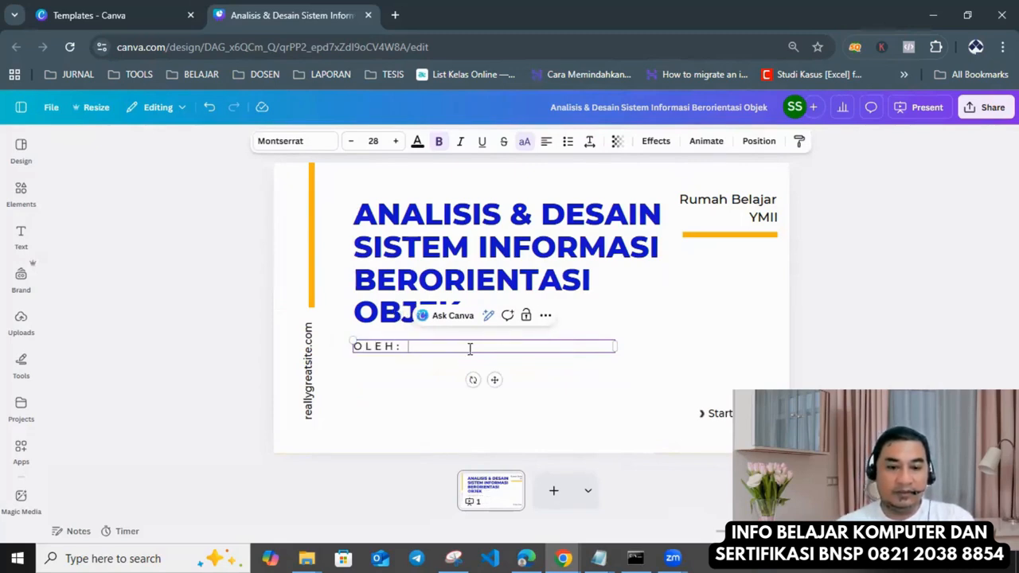
{"action": "type", "text": "SUTRISNO SUKA"}
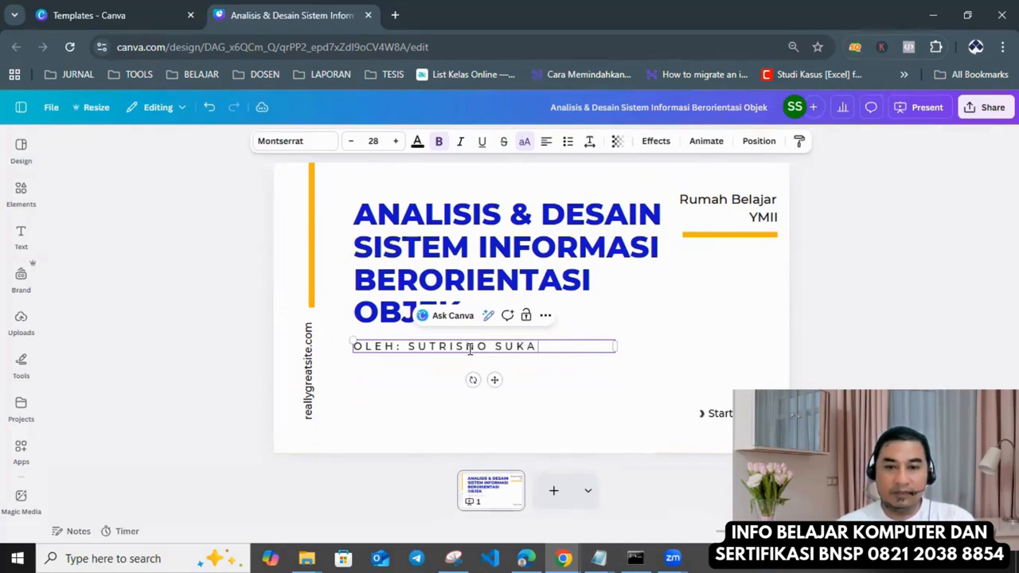
{"action": "type", "text": "RNO, M.KOM"}
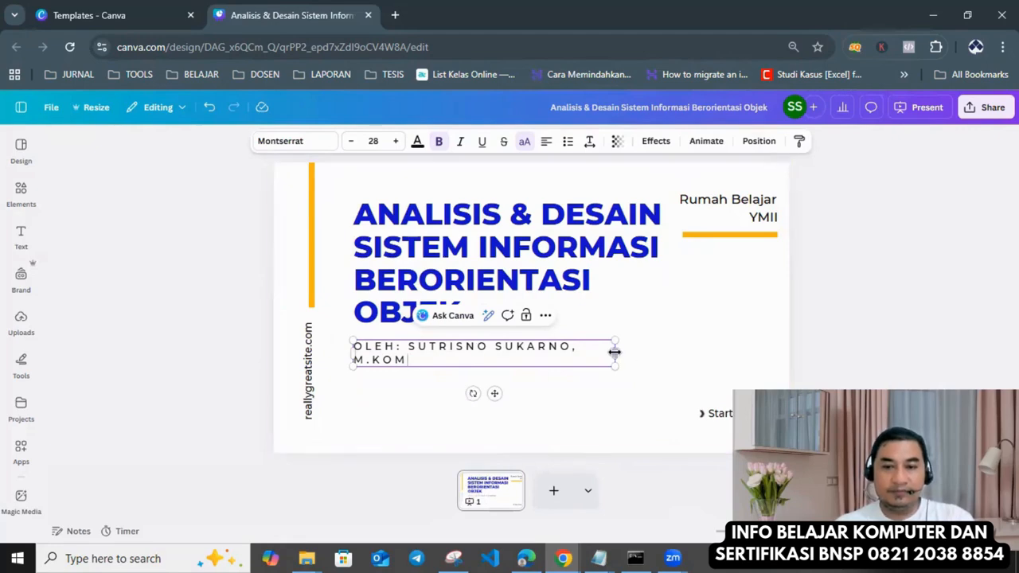
{"action": "left_click_drag", "start_coordinate": [614, 352], "coordinate": [656, 353]}
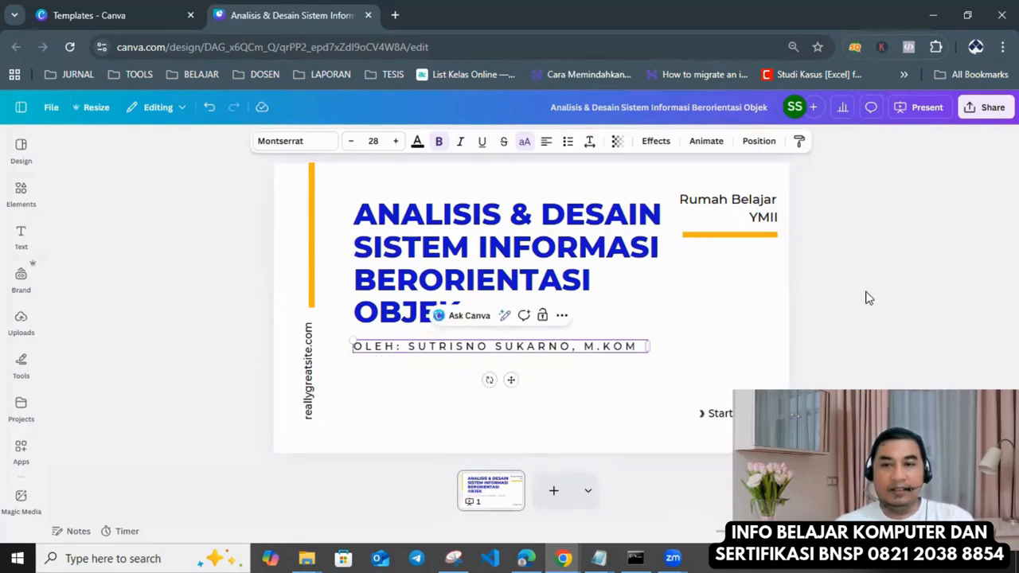
{"action": "left_click", "coordinate": [873, 292]}
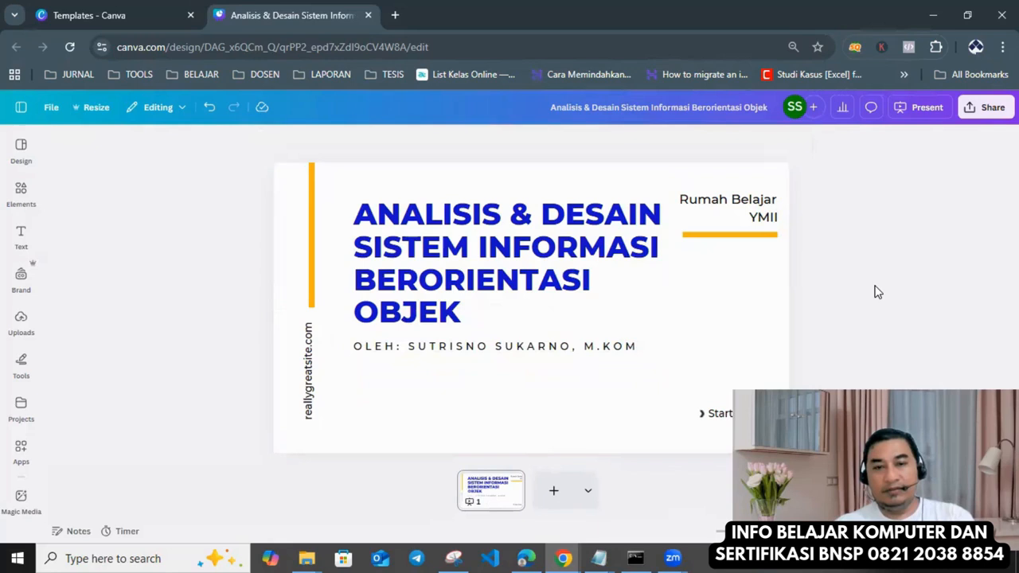
- Replace the vertical website text "reallygreatsite.com" with "soetrisnogaleri.com"
{"action": "double_click", "coordinate": [314, 370]}
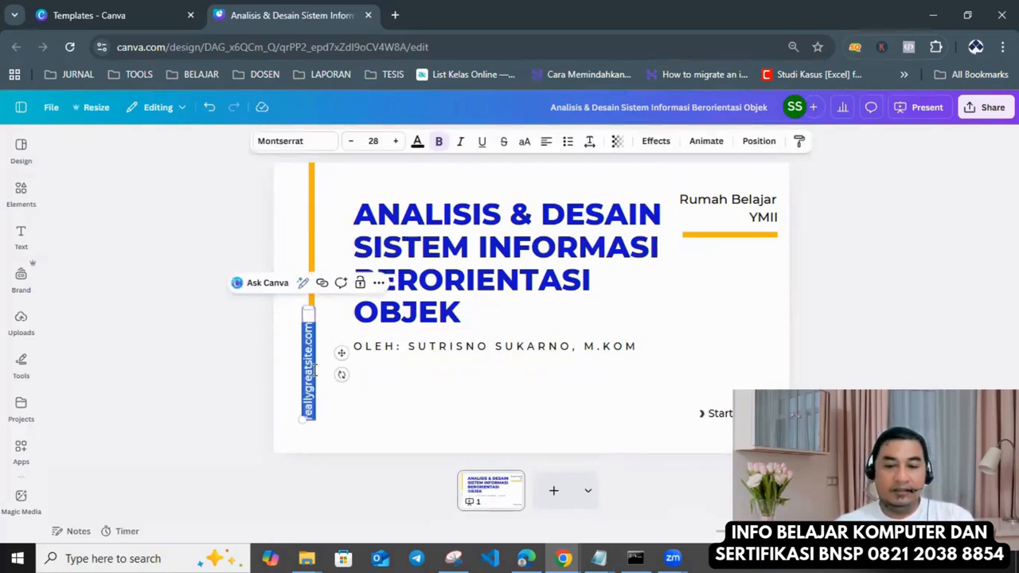
{"action": "type", "text": "SO"}
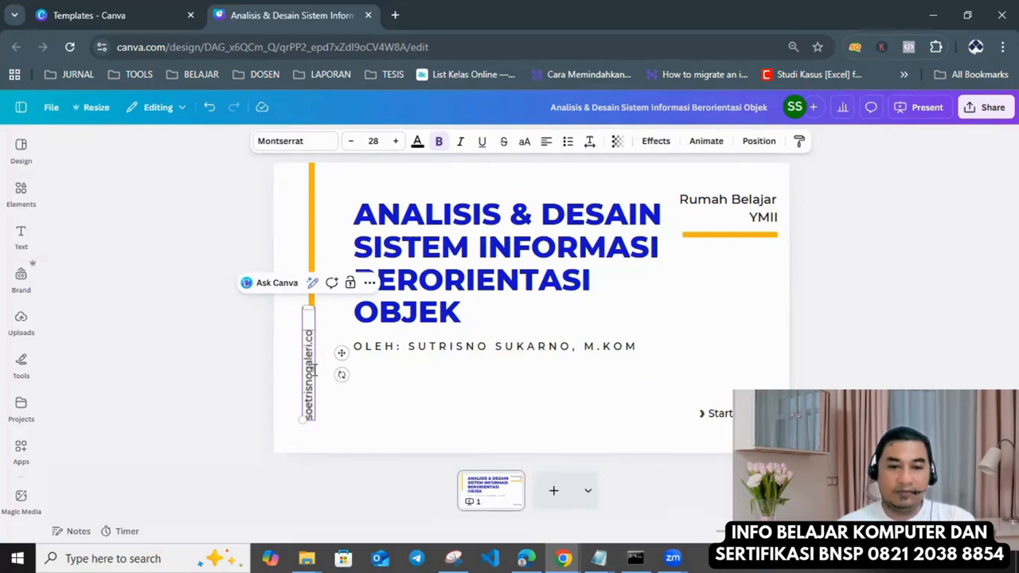
{"action": "left_click", "coordinate": [852, 272]}
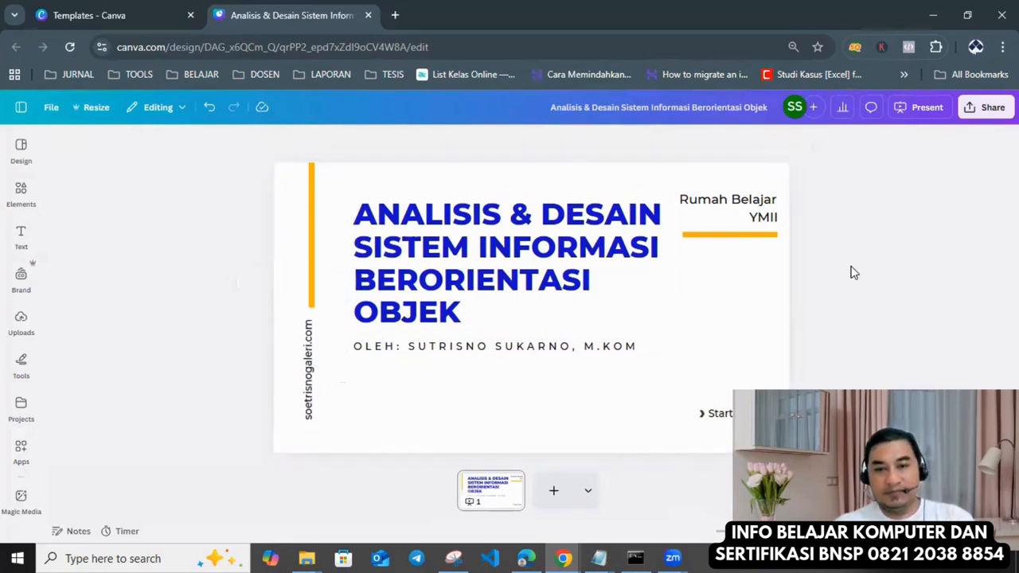
- Align the vertical website text with the long orange line above it and slightly increase its font size
{"action": "left_click", "coordinate": [313, 356]}
{"action": "left_click_drag", "start_coordinate": [313, 356], "coordinate": [313, 350]}
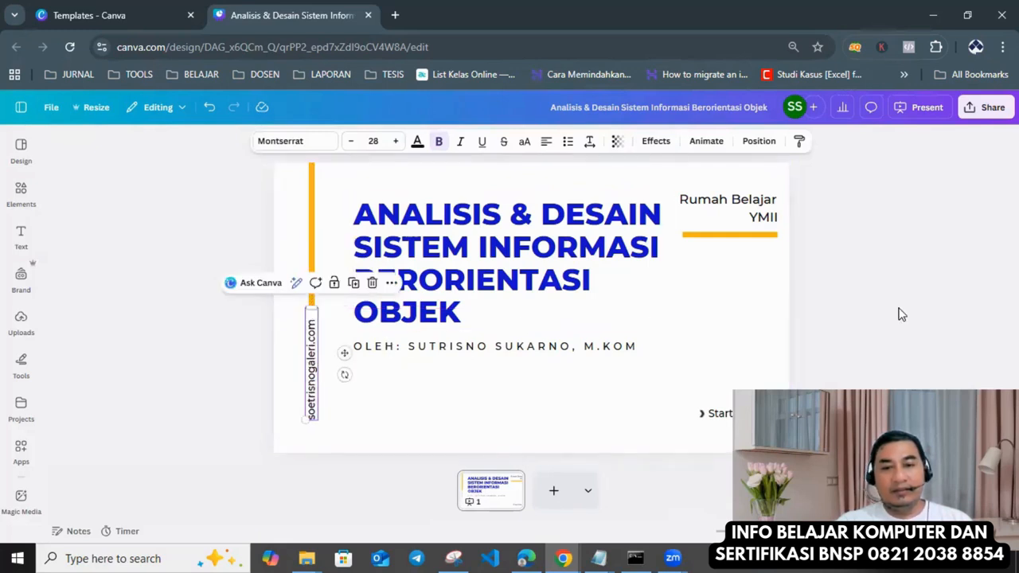
{"action": "left_click", "coordinate": [395, 141]}
{"action": "left_click", "coordinate": [906, 261]}
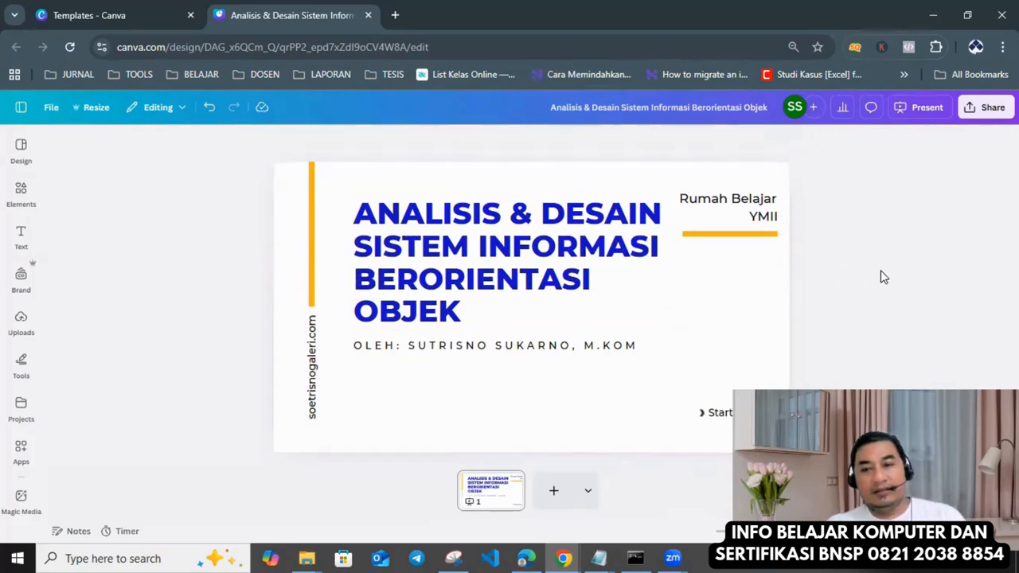
- Search the elements library for "background" and show all of the photo results
{"action": "key", "text": "ctrl+minus"}
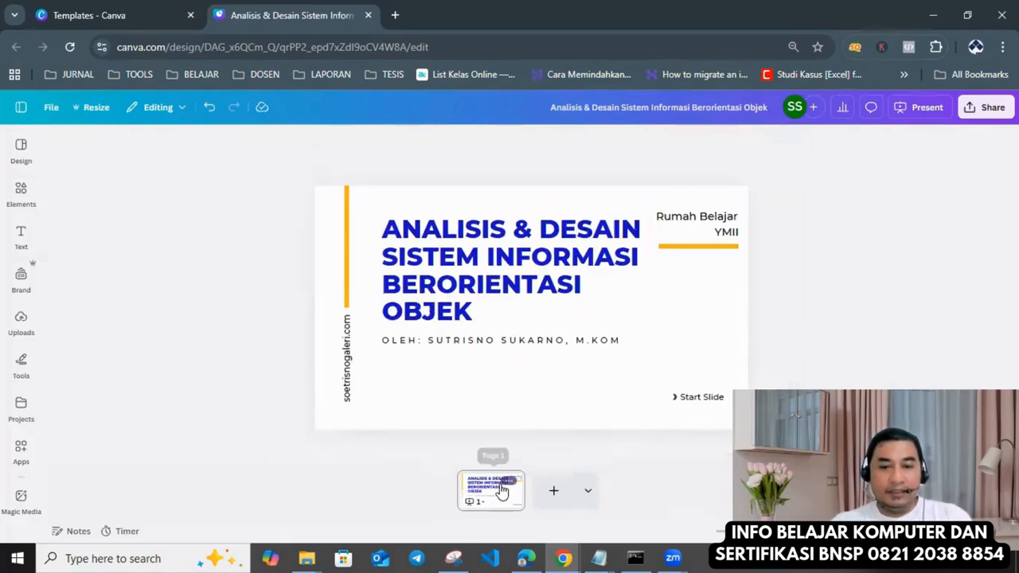
{"action": "left_click", "coordinate": [537, 383]}
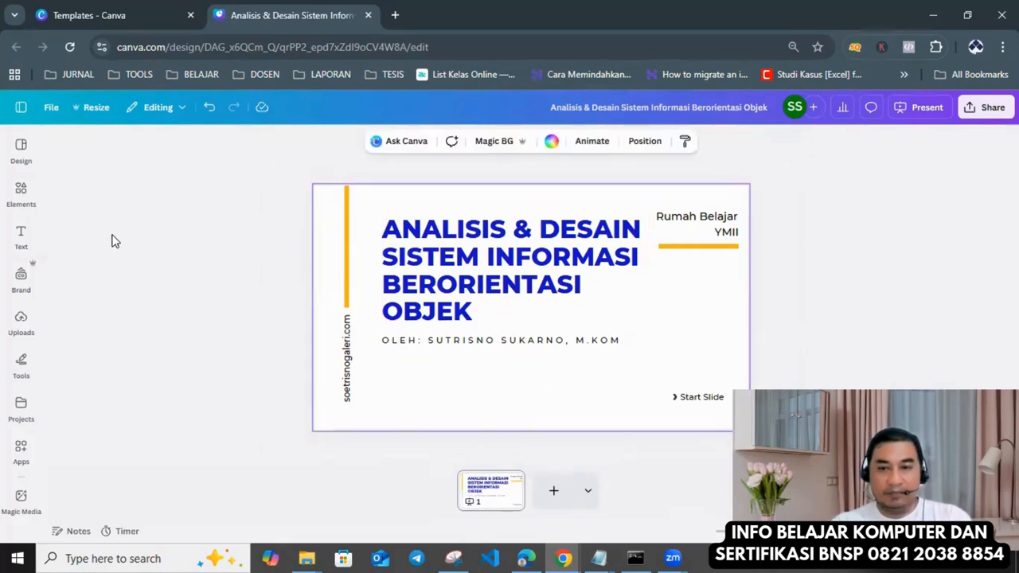
{"action": "left_click", "coordinate": [24, 193]}
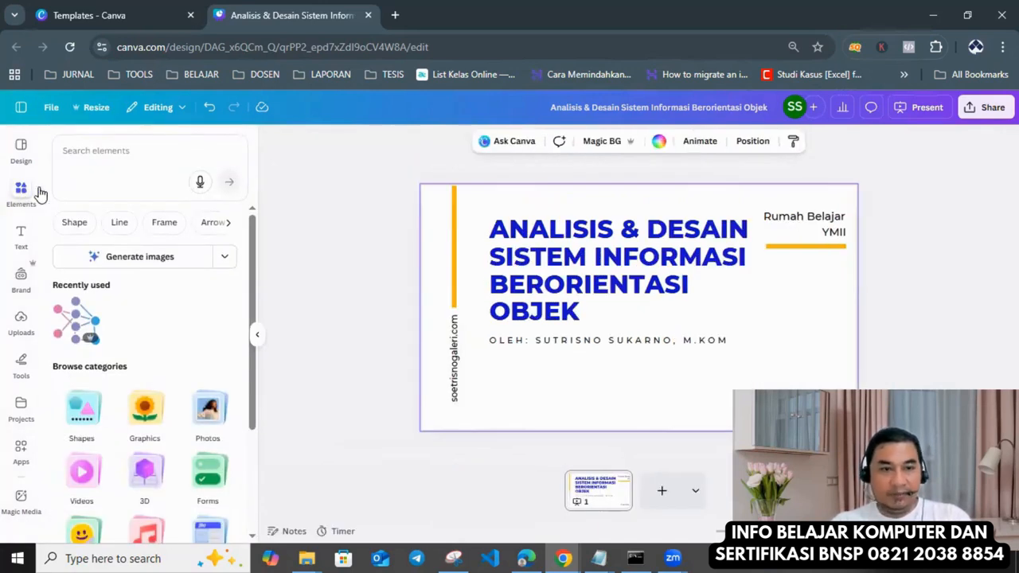
{"action": "left_click", "coordinate": [125, 152]}
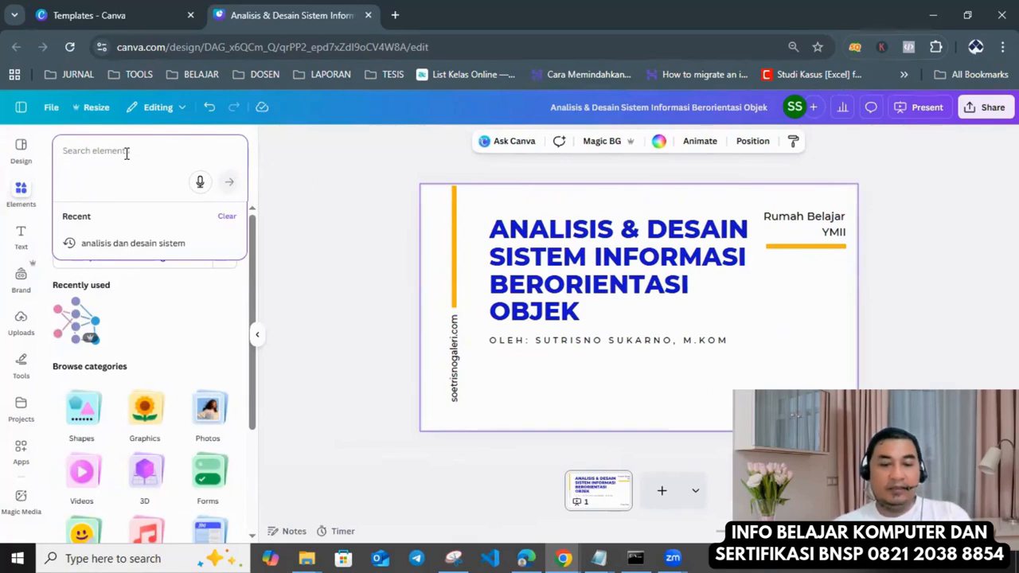
{"action": "type", "text": "backgroun"}
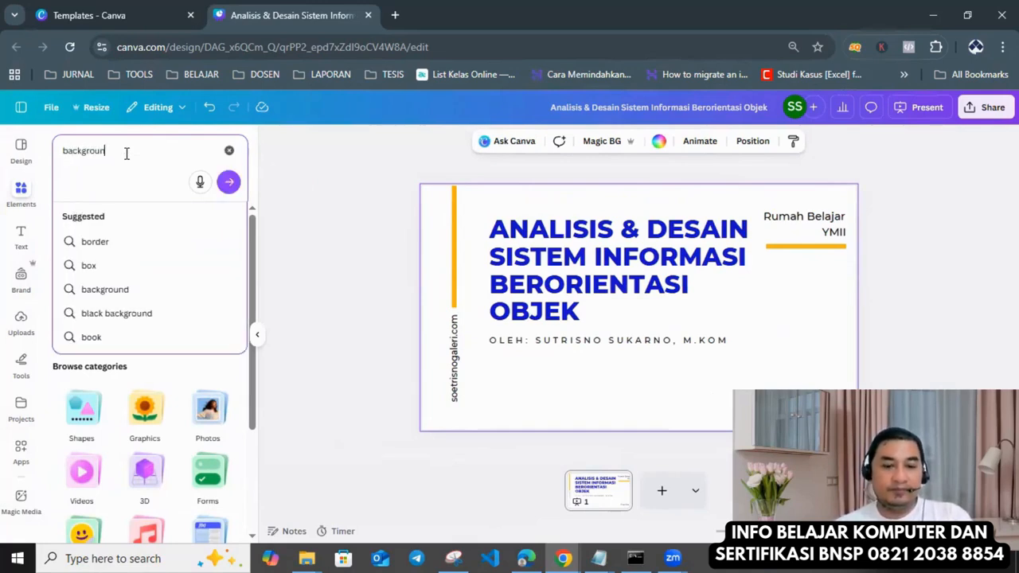
{"action": "type", "text": "d"}
{"action": "key", "text": "Return"}
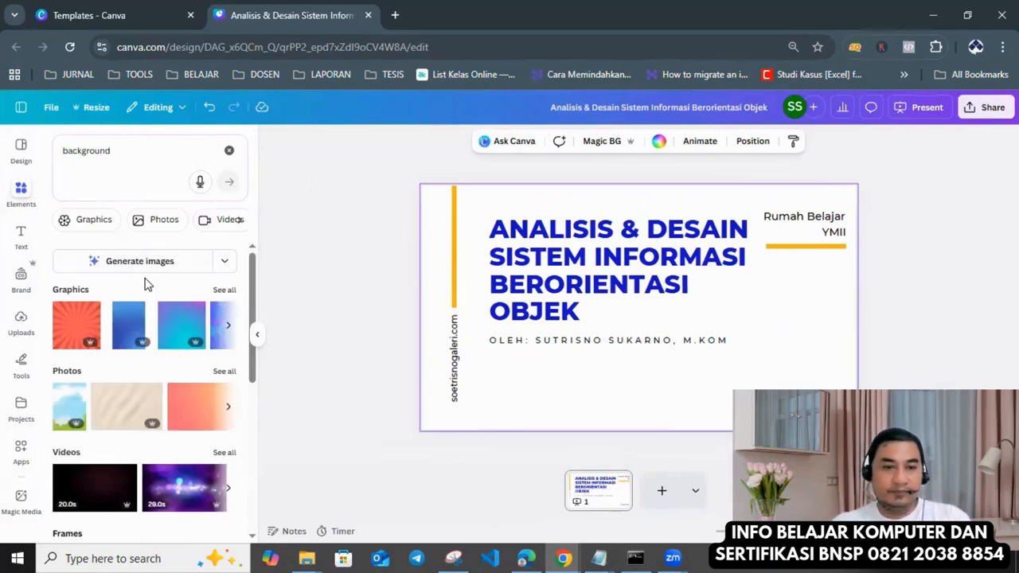
{"action": "scroll", "coordinate": [144, 344], "scroll_direction": "down", "scroll_amount": 2}
{"action": "scroll", "coordinate": [150, 347], "scroll_direction": "up", "scroll_amount": 2}
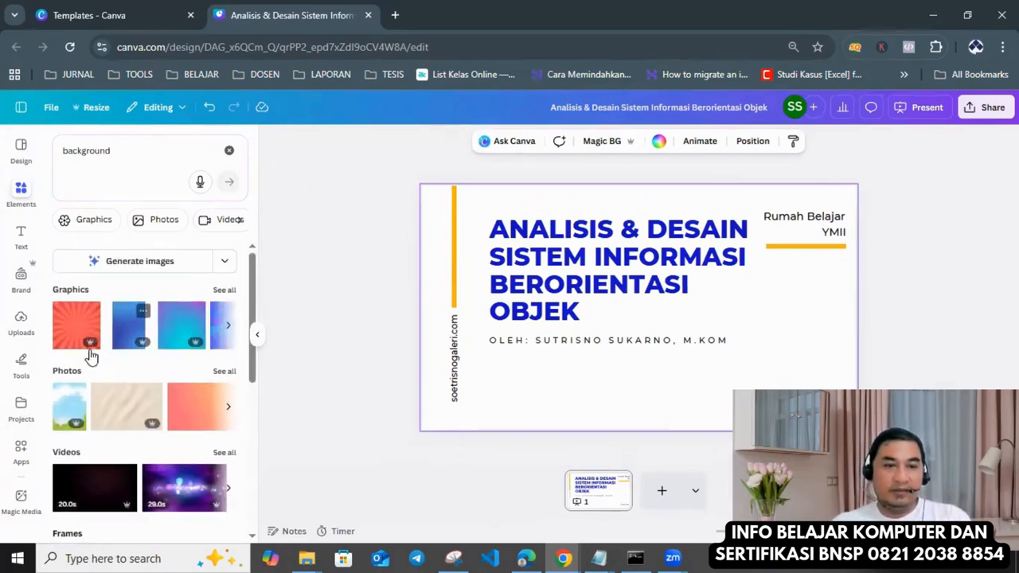
{"action": "left_click", "coordinate": [224, 372]}
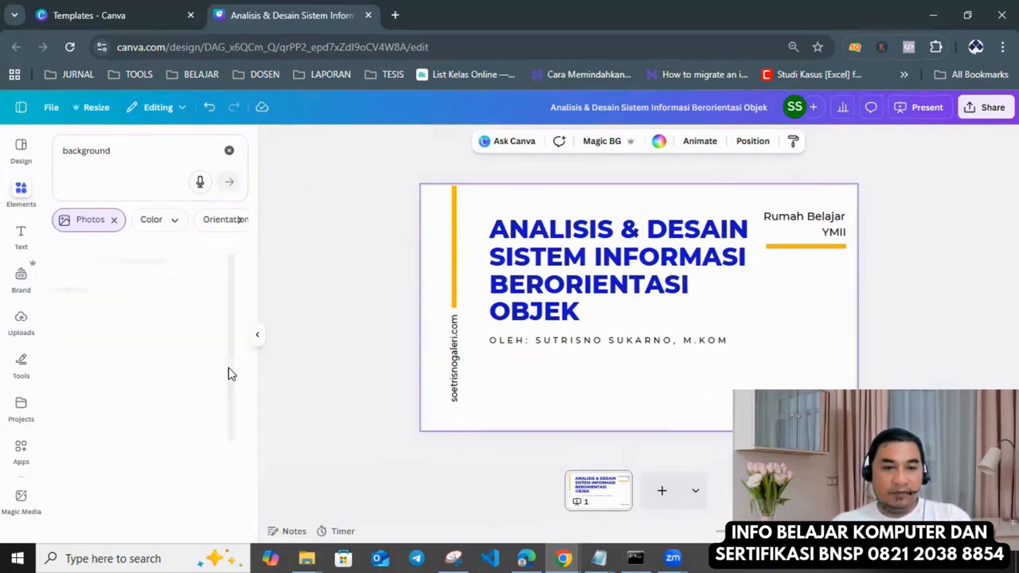
- Insert the light grey marble-textured photo and set it as the slide background
{"action": "scroll", "coordinate": [224, 374], "scroll_direction": "down", "scroll_amount": 10}
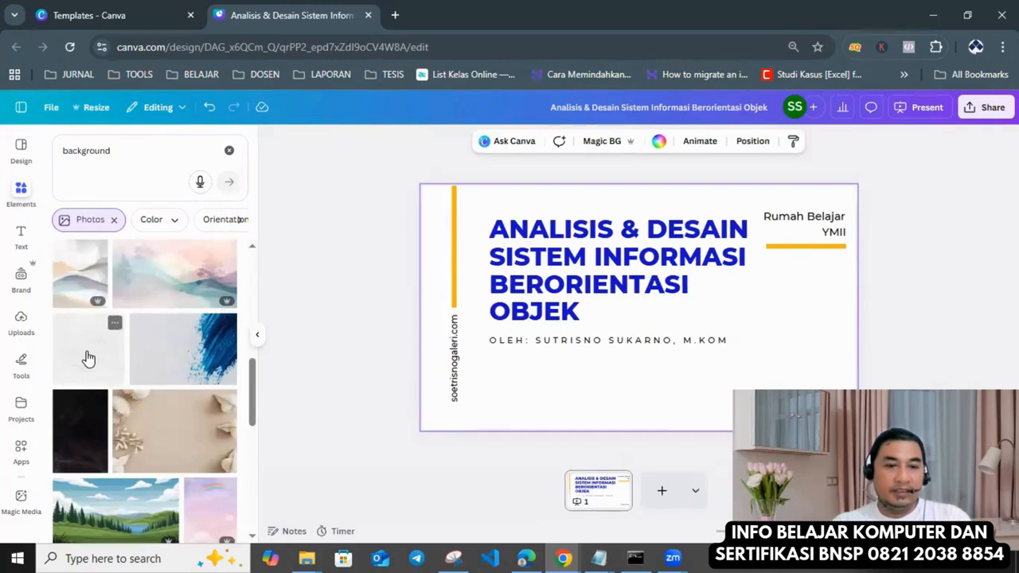
{"action": "left_click", "coordinate": [87, 358]}
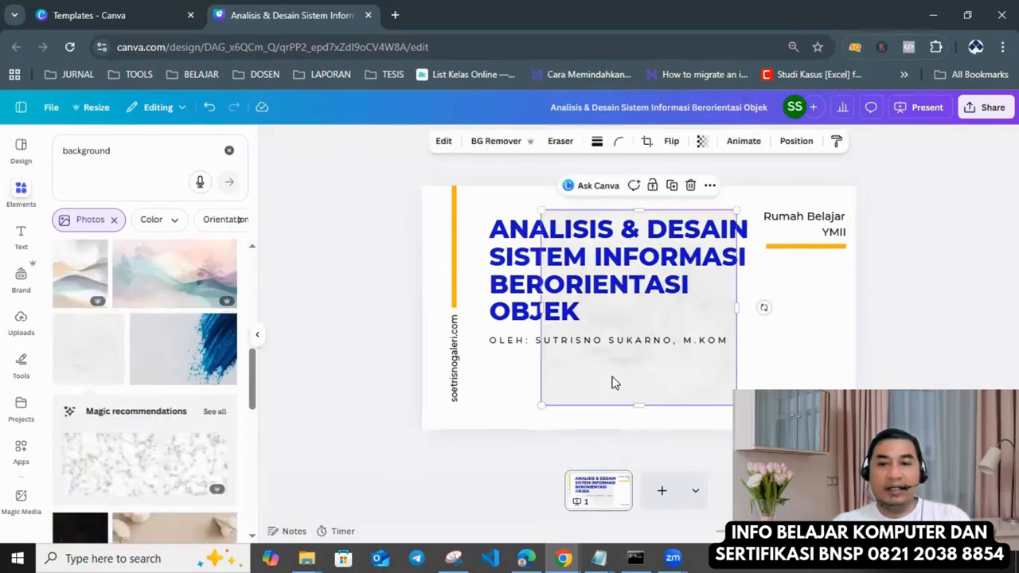
{"action": "right_click", "coordinate": [613, 383]}
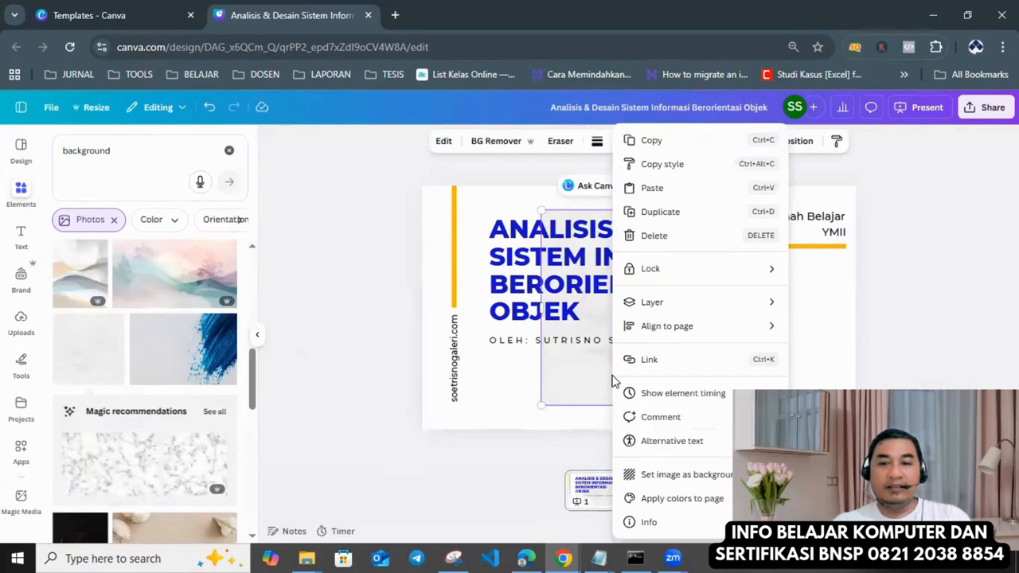
{"action": "left_click", "coordinate": [647, 475]}
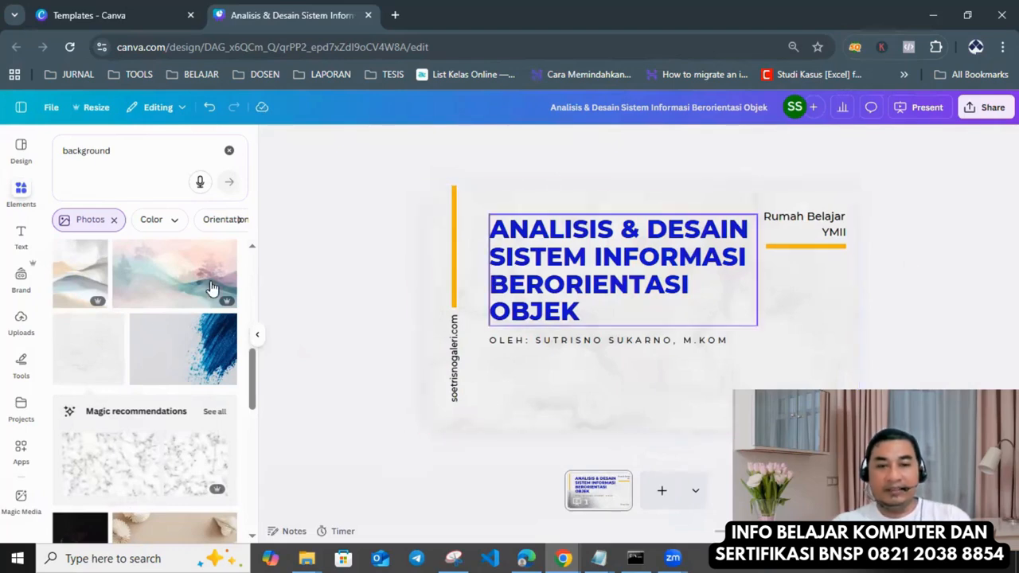
- Insert the beige photo with sunlight and shadows on a wall and set it as the slide background
{"action": "scroll", "coordinate": [151, 409], "scroll_direction": "down", "scroll_amount": 5}
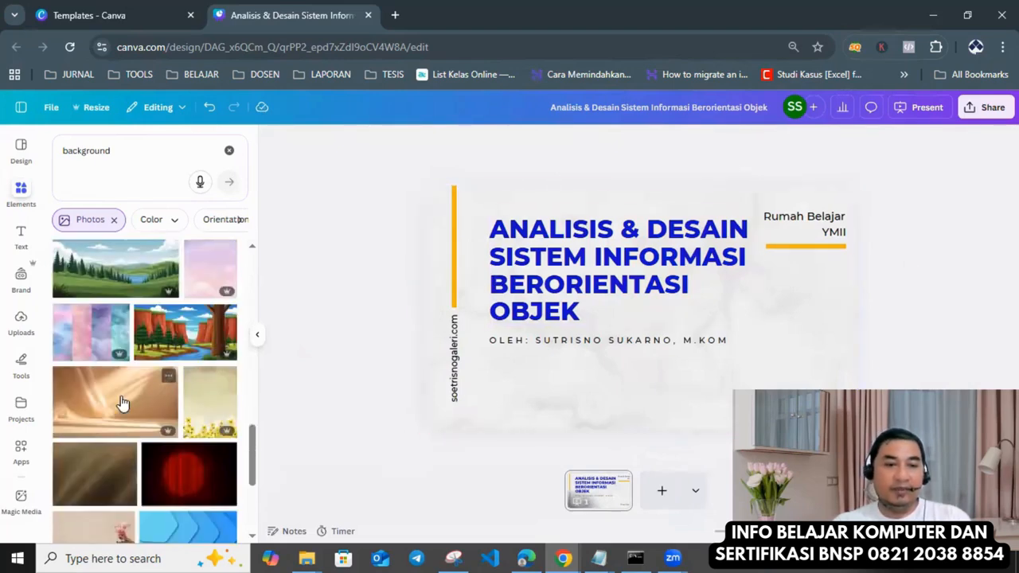
{"action": "left_click", "coordinate": [123, 404]}
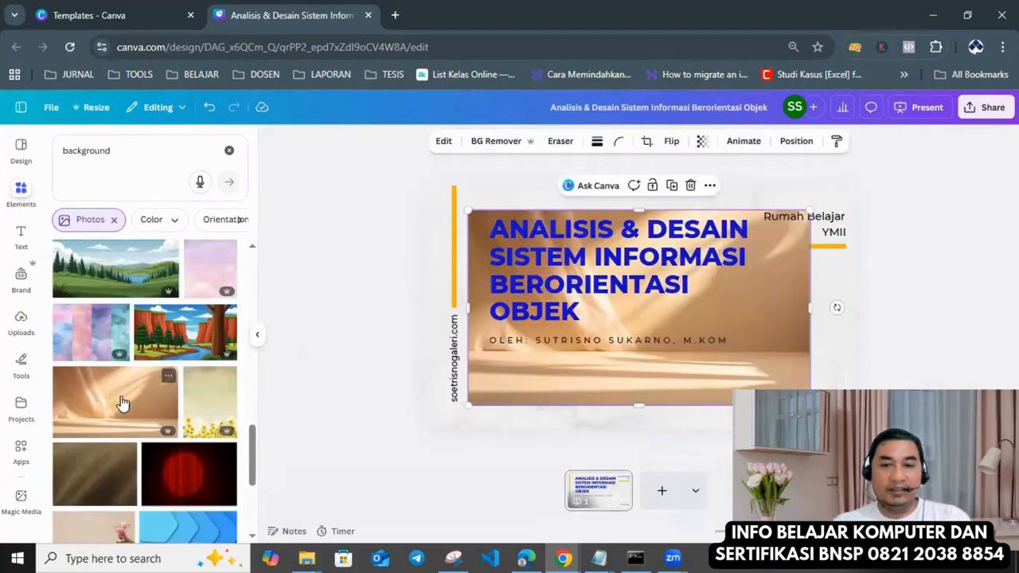
{"action": "right_click", "coordinate": [563, 373]}
{"action": "left_click", "coordinate": [608, 480]}
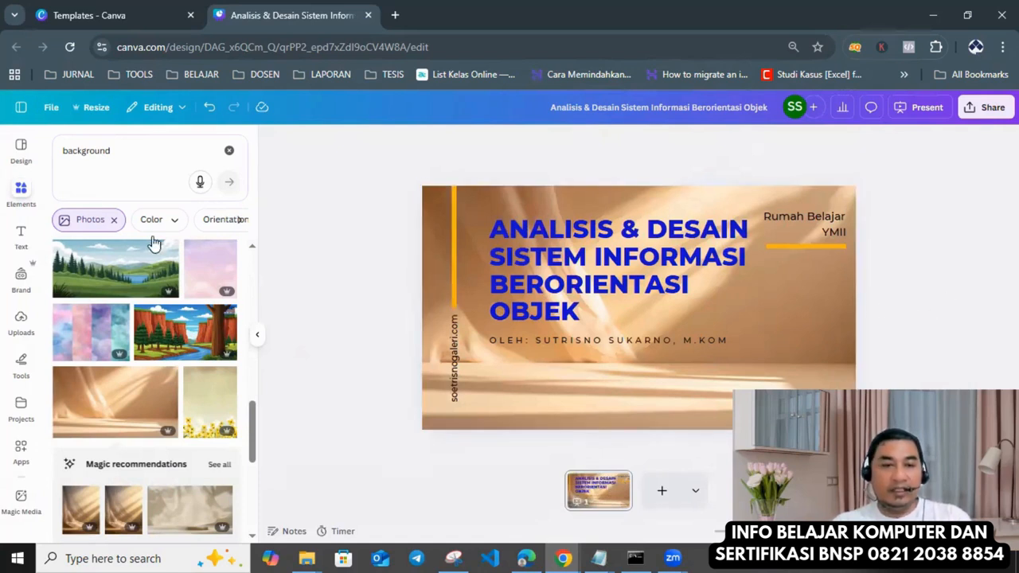
- Search the element photos for "background it"
{"action": "left_click", "coordinate": [145, 150]}
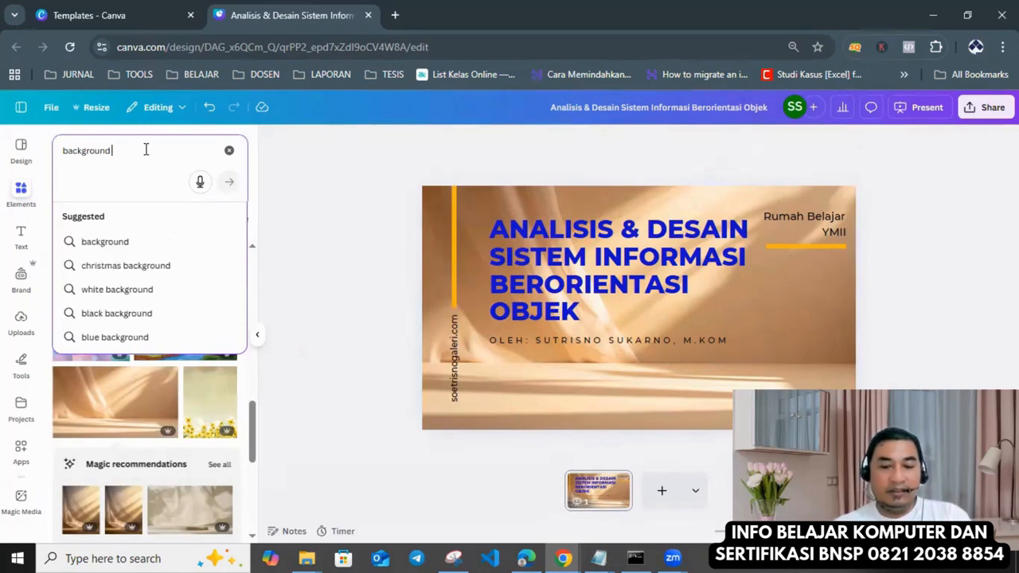
{"action": "type", "text": "it"}
{"action": "key", "text": "Return"}
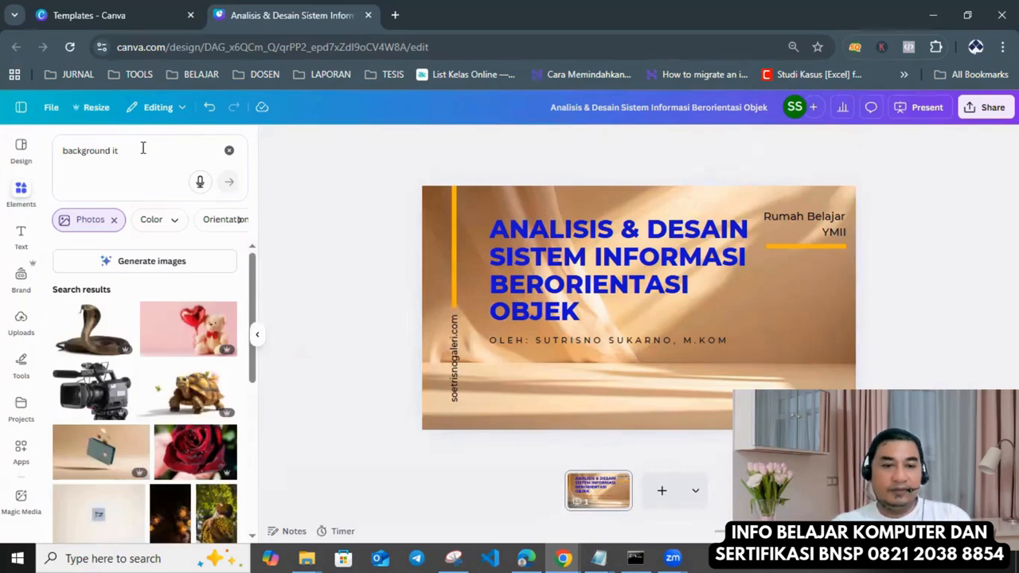
- Change the element photo search to "background KOMPUTER"
{"action": "left_click", "coordinate": [139, 151]}
{"action": "key", "text": "BackSpace"}
{"action": "key", "text": "BackSpace"}
{"action": "key", "text": "BackSpace"}
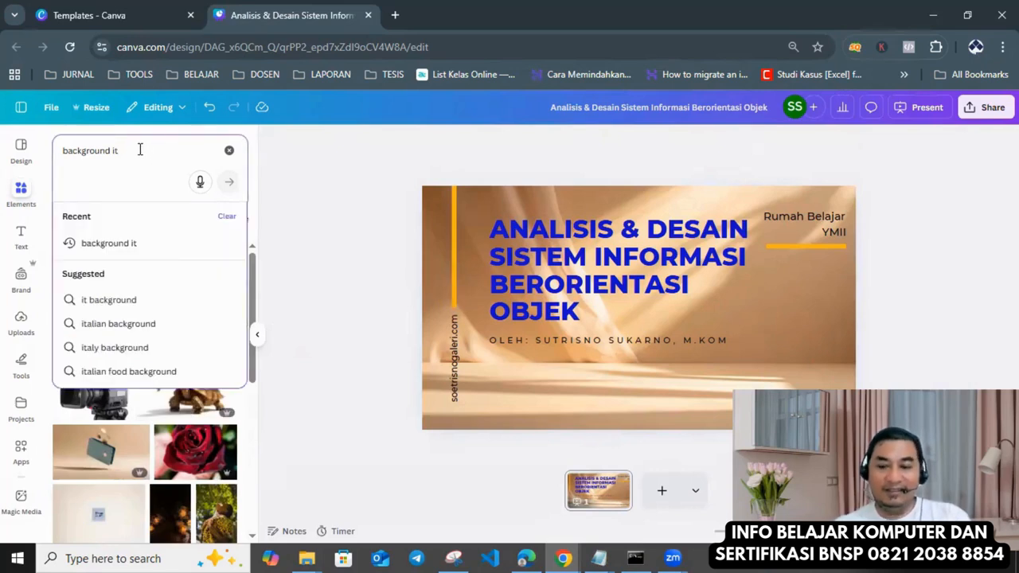
{"action": "type", "text": "KOMP"}
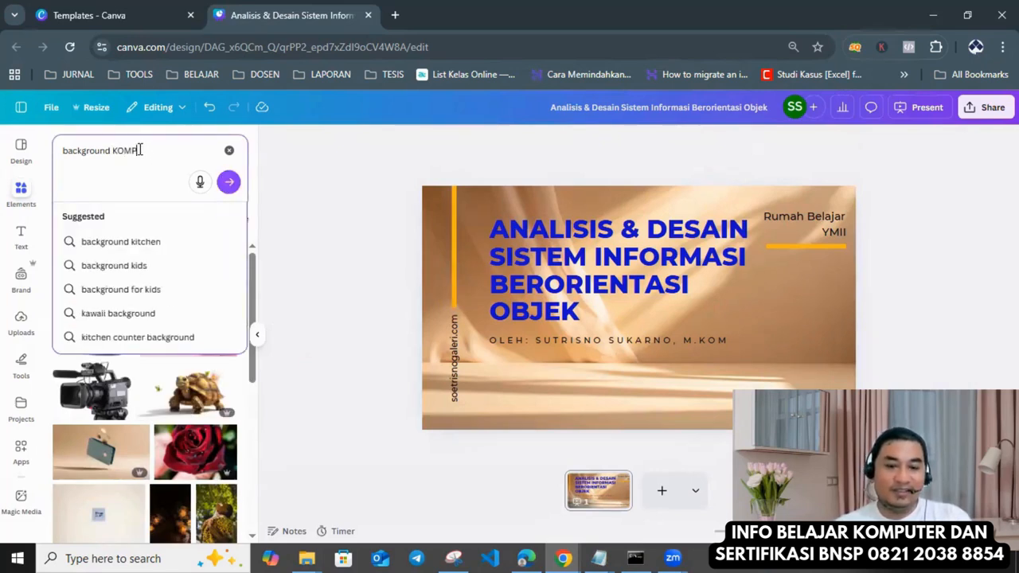
{"action": "type", "text": "UTER"}
{"action": "key", "text": "Return"}
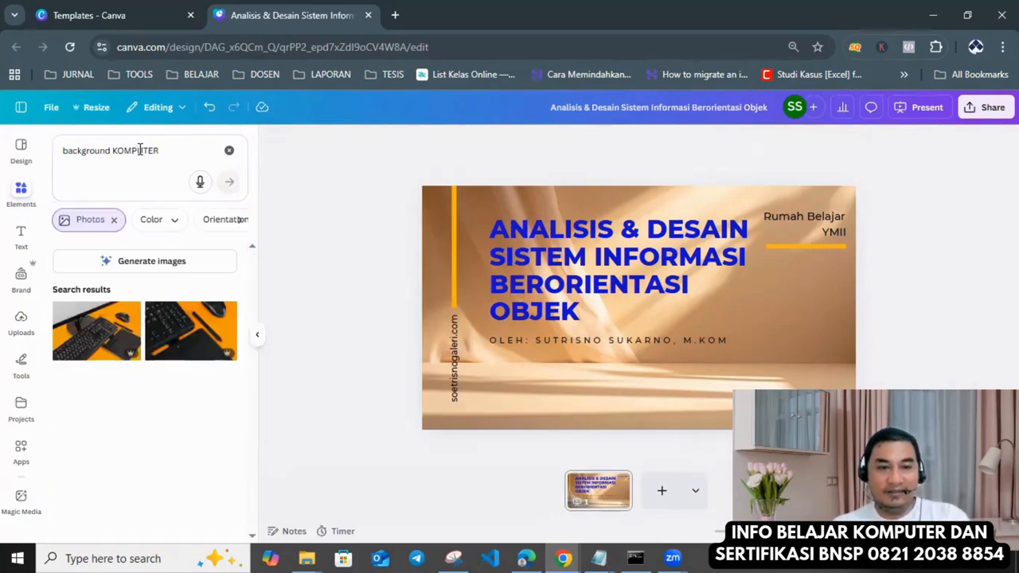
- Change the element photo search to "background cyber"
{"action": "left_click_drag", "start_coordinate": [170, 141], "coordinate": [132, 146]}
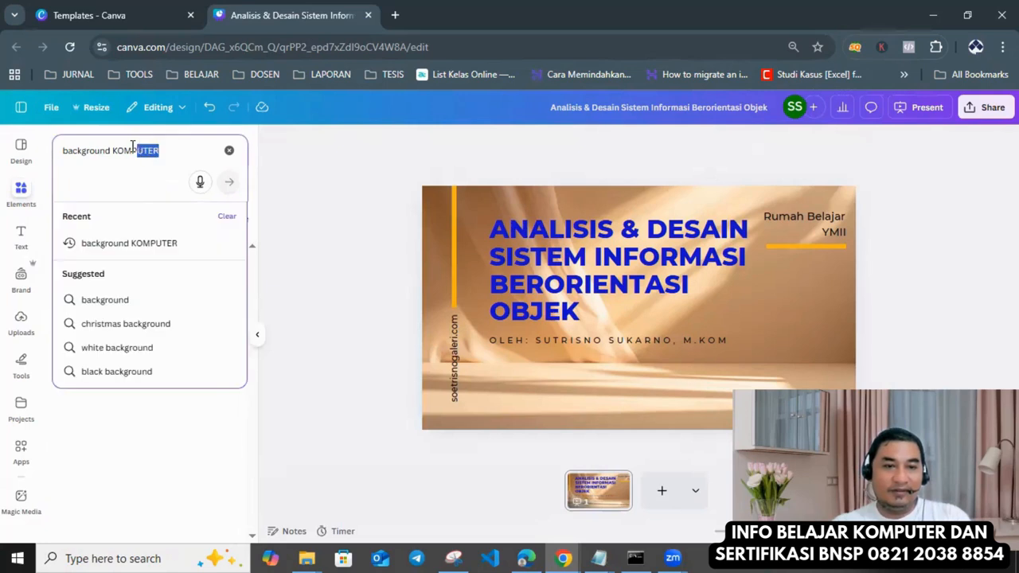
{"action": "type", "text": "cyber"}
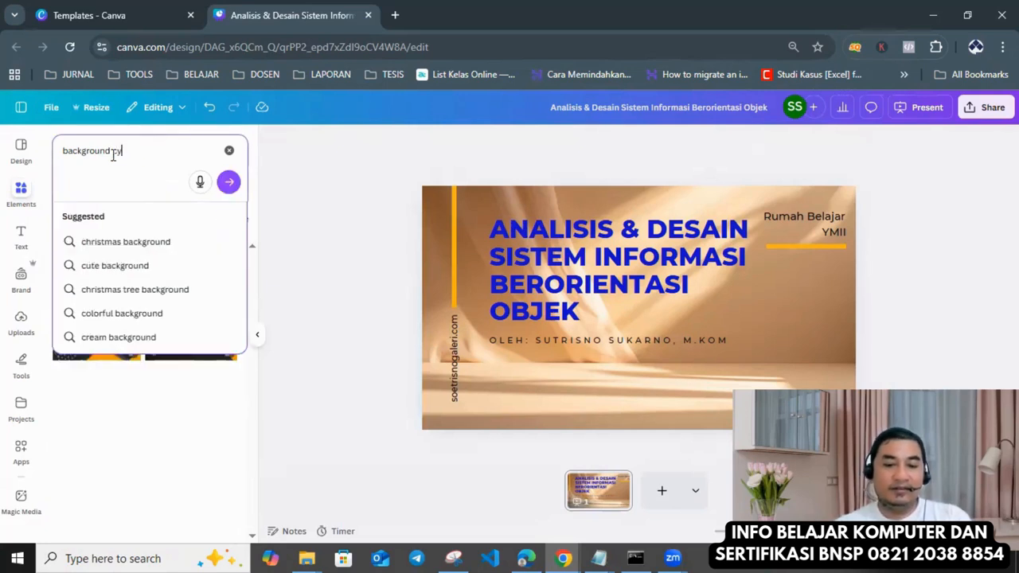
{"action": "key", "text": "Return"}
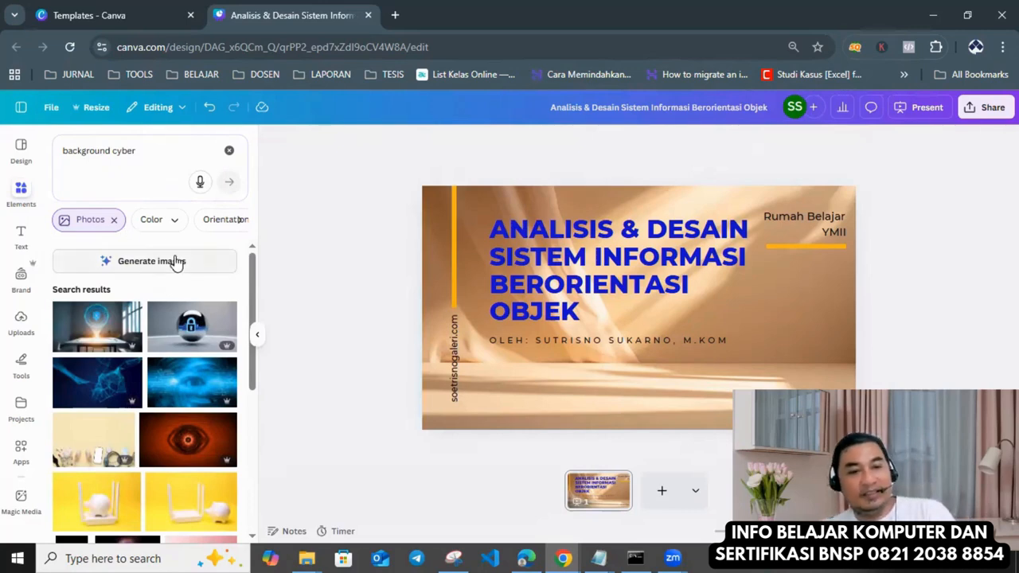
- Insert the dark neon grid photo with purple and blue light lines and set it as the slide background
{"action": "scroll", "coordinate": [154, 357], "scroll_direction": "down", "scroll_amount": 2}
{"action": "scroll", "coordinate": [148, 358], "scroll_direction": "down", "scroll_amount": 3}
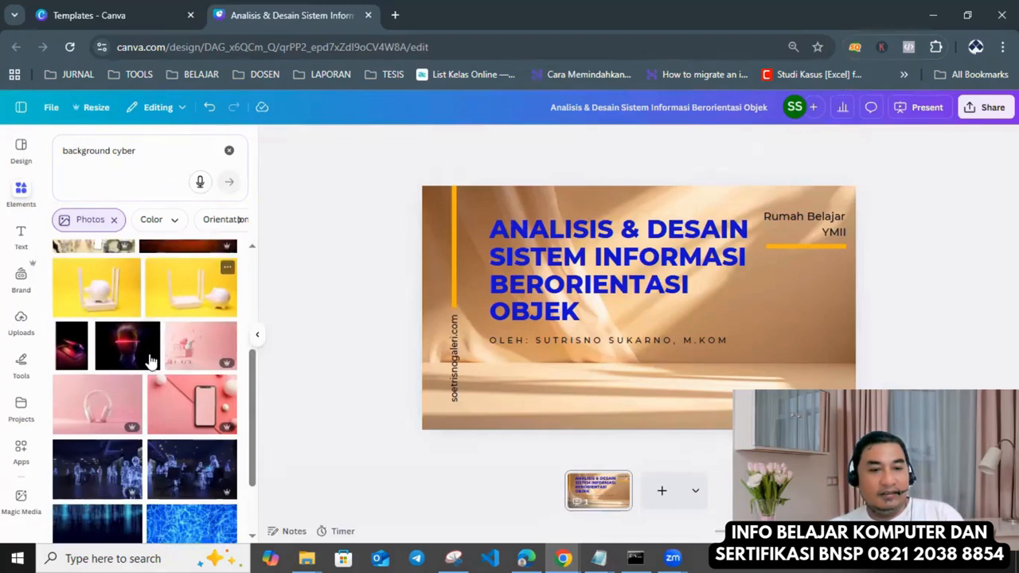
{"action": "scroll", "coordinate": [183, 412], "scroll_direction": "down", "scroll_amount": 5}
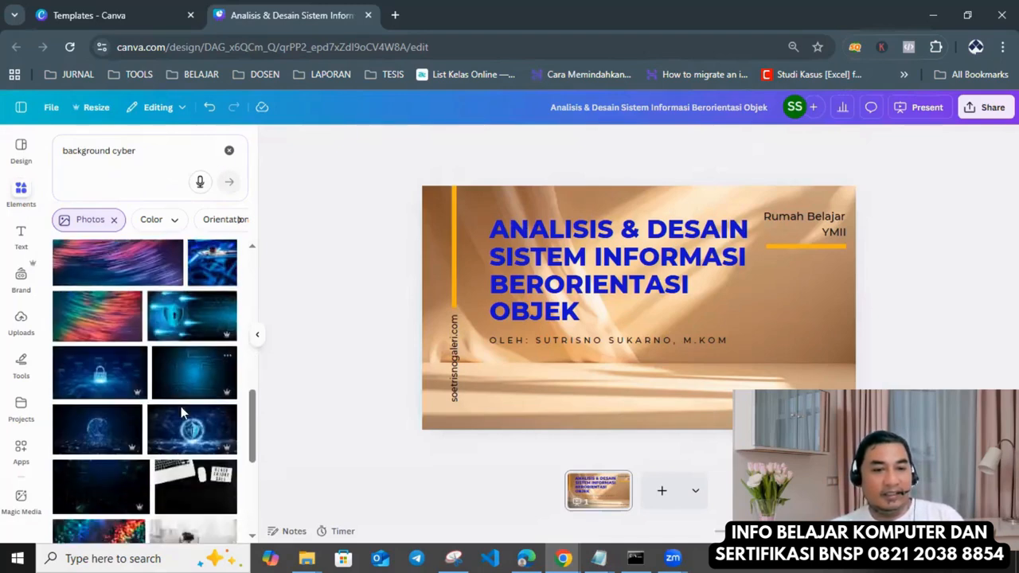
{"action": "scroll", "coordinate": [181, 414], "scroll_direction": "down", "scroll_amount": 5}
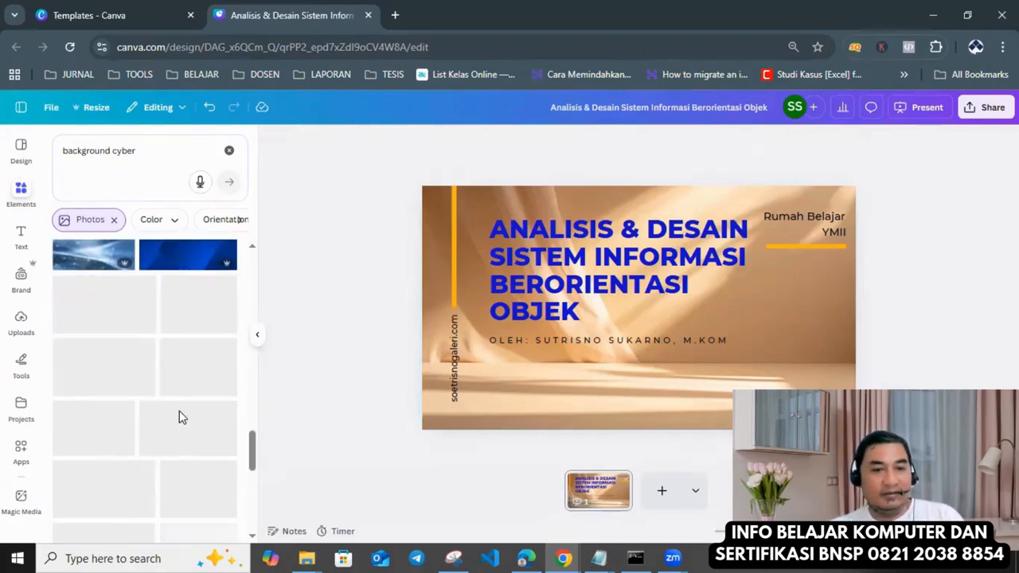
{"action": "scroll", "coordinate": [177, 408], "scroll_direction": "up", "scroll_amount": 2}
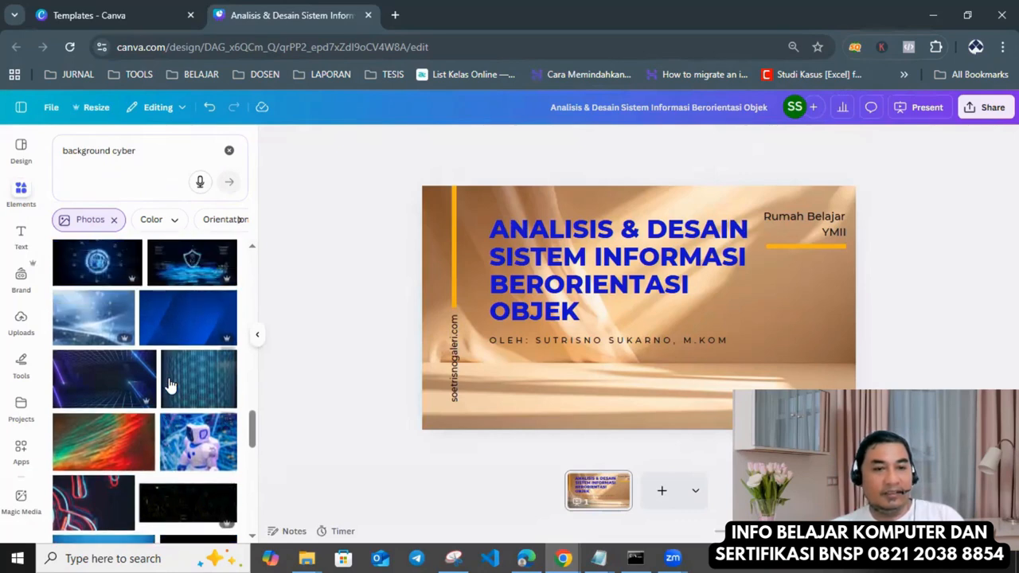
{"action": "left_click", "coordinate": [96, 386]}
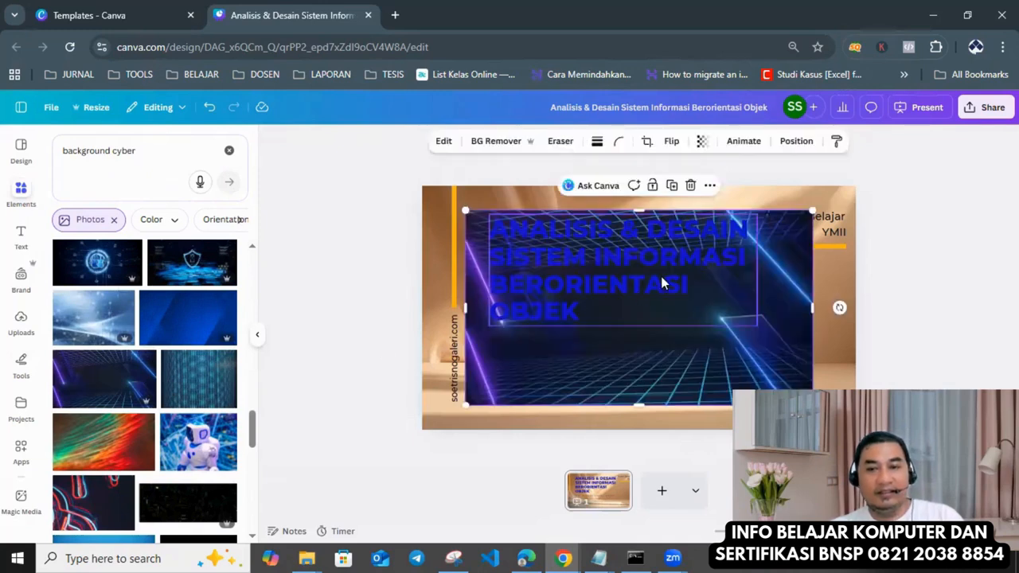
{"action": "right_click", "coordinate": [591, 367]}
{"action": "left_click", "coordinate": [656, 476]}
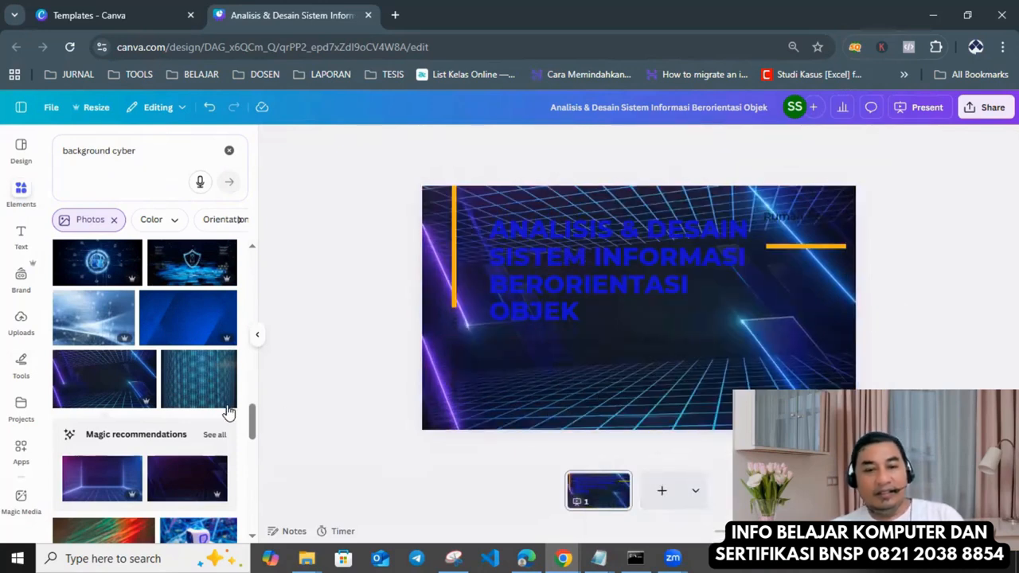
- Change the main title's text colour to white
{"action": "left_click", "coordinate": [602, 292]}
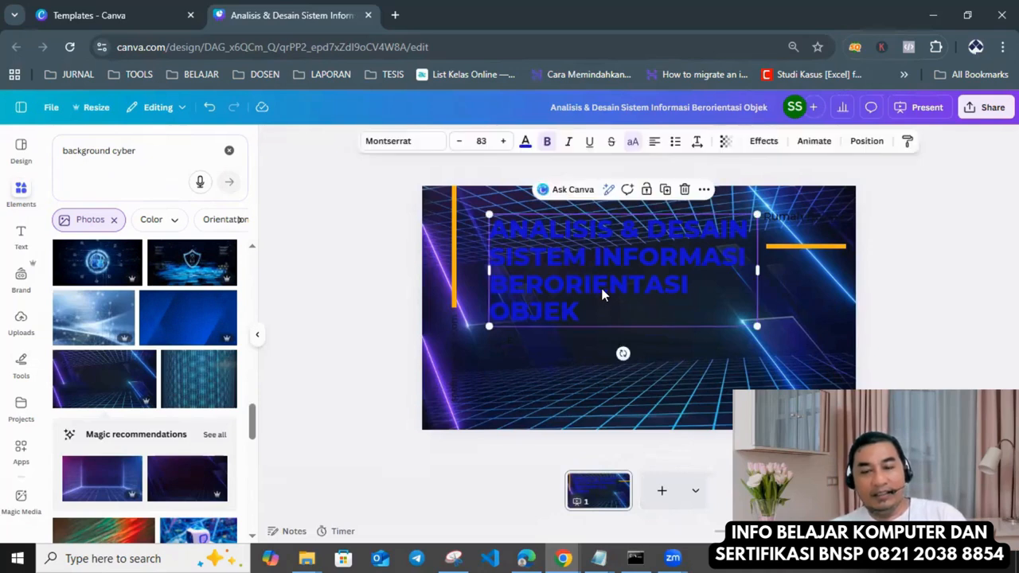
{"action": "left_click", "coordinate": [524, 141]}
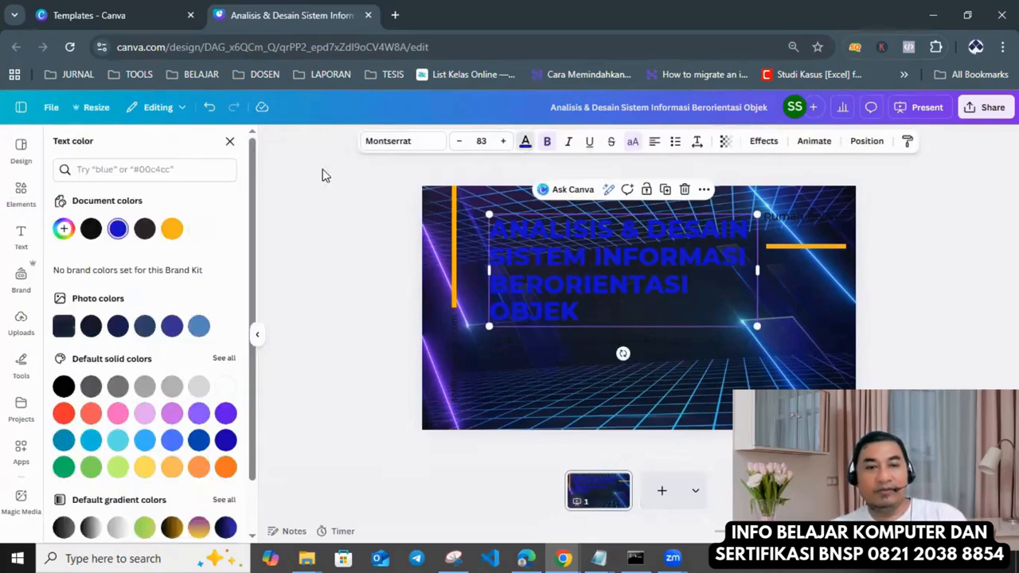
{"action": "left_click", "coordinate": [199, 229]}
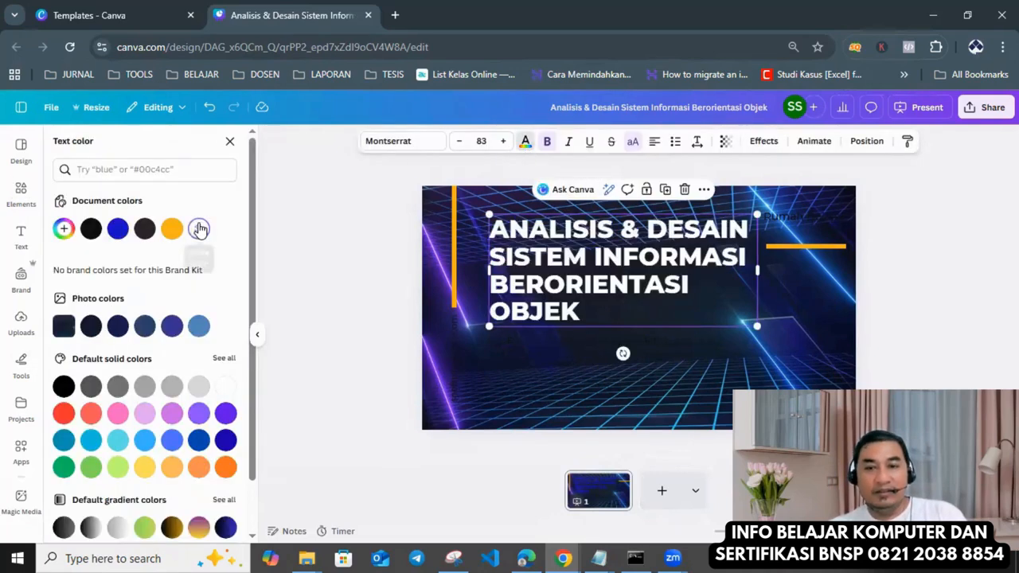
- Select the author line, the "Rumah Belajar YMII" text and the vertical website text together and colour them white
{"action": "left_click", "coordinate": [567, 342]}
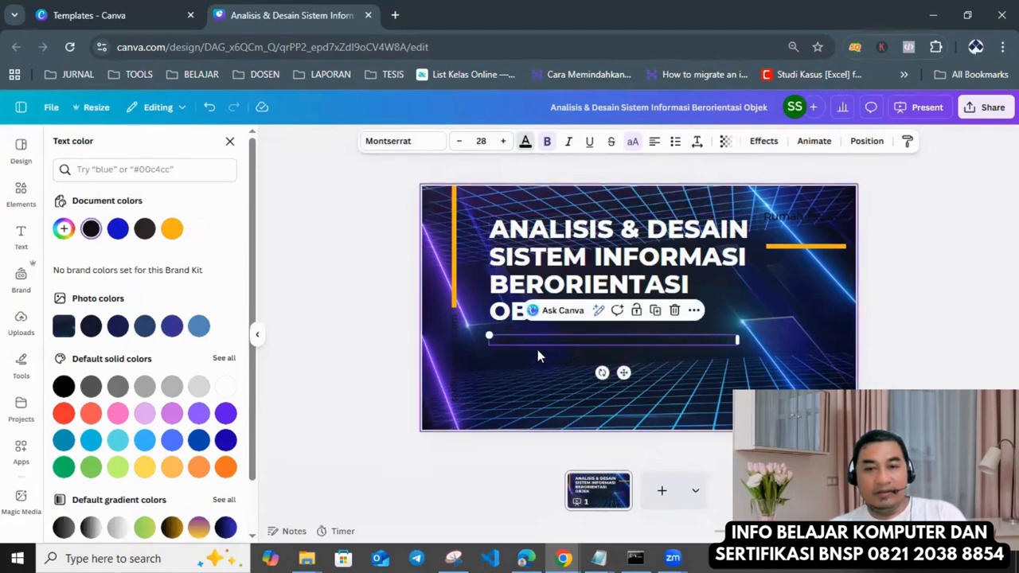
{"action": "left_click", "coordinate": [810, 220]}
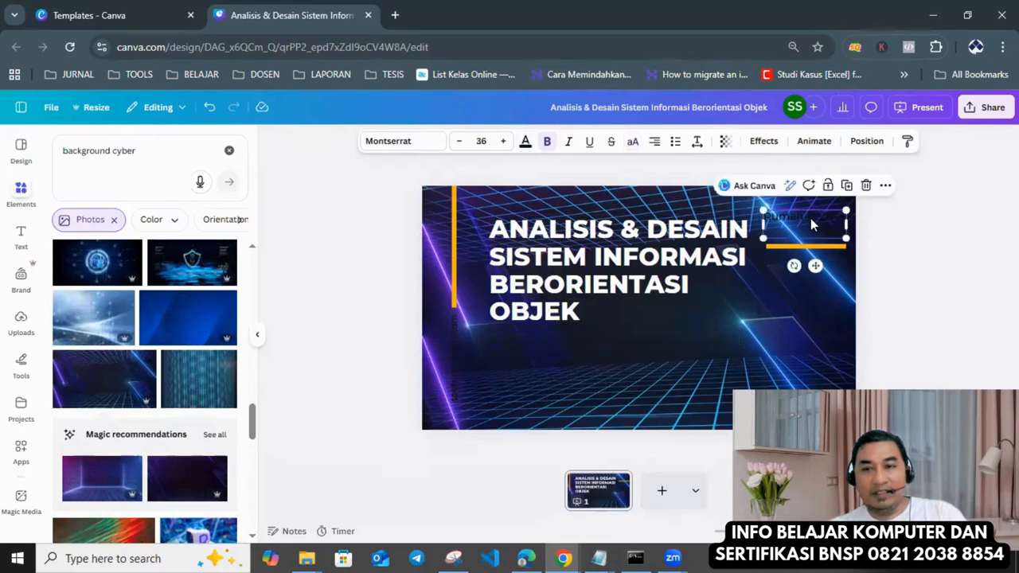
{"action": "left_click", "coordinate": [602, 338], "text": "shift"}
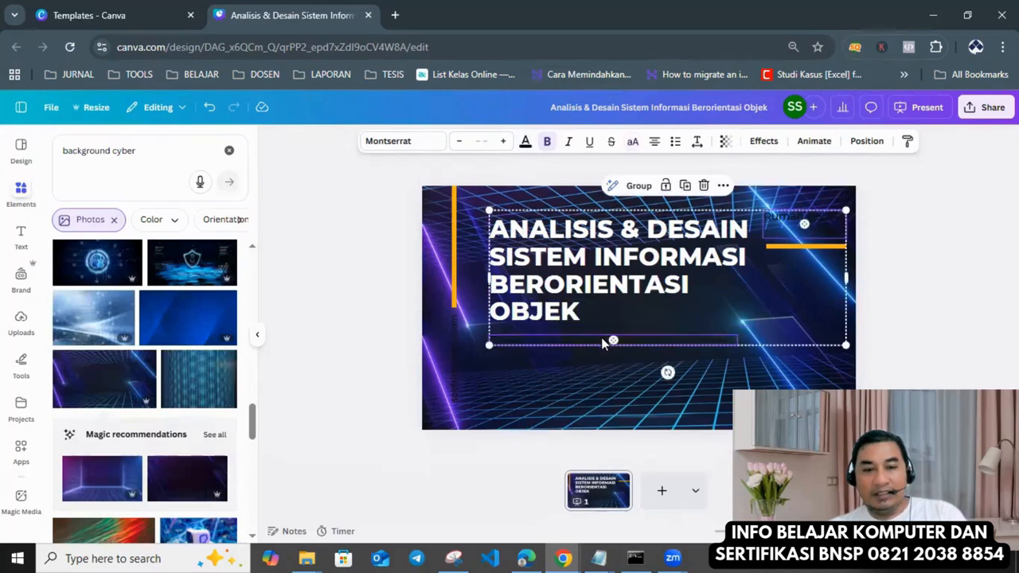
{"action": "left_click", "coordinate": [454, 314], "text": "shift"}
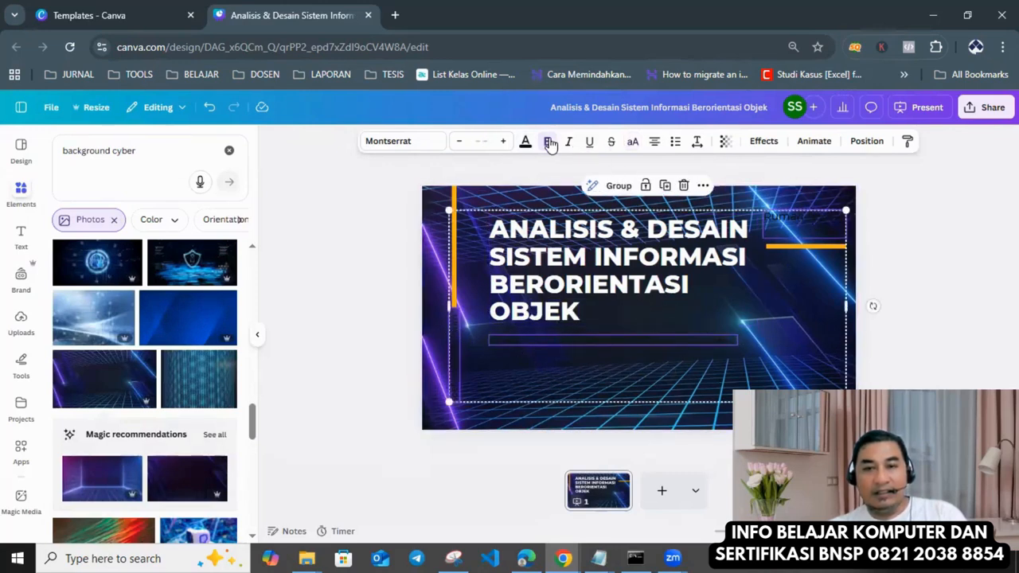
{"action": "left_click", "coordinate": [525, 141]}
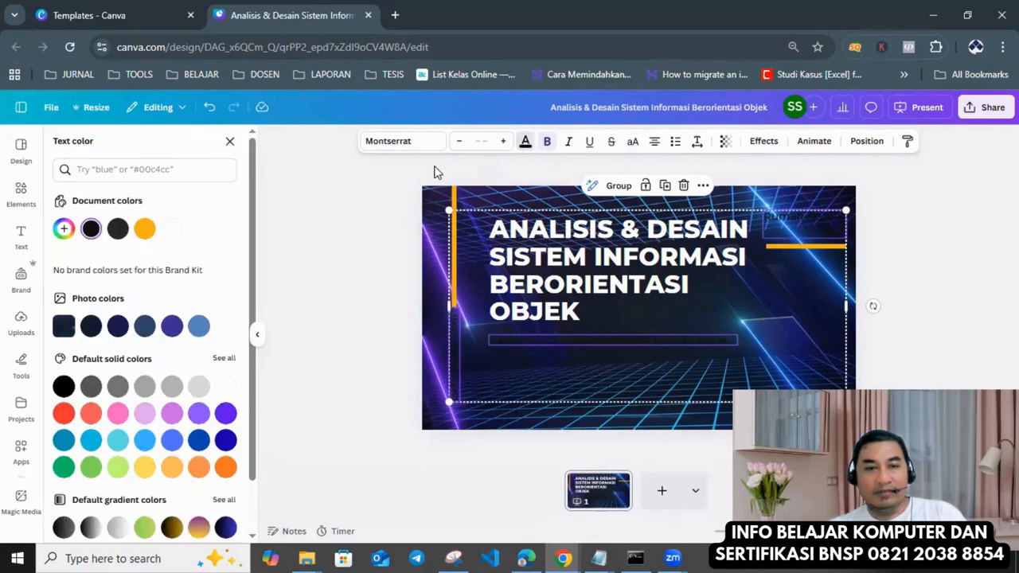
{"action": "left_click", "coordinate": [172, 230]}
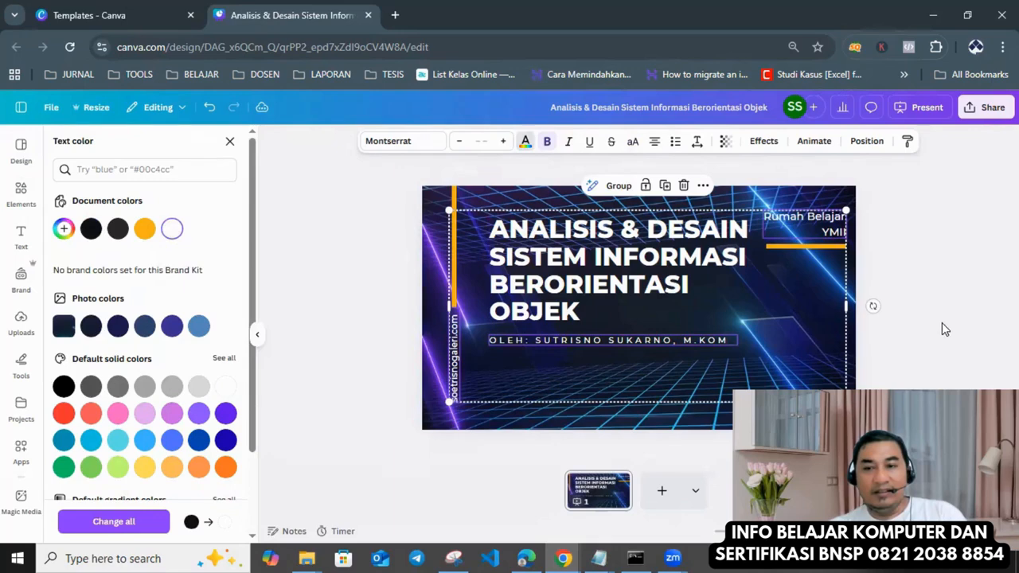
{"action": "key", "text": "Escape"}
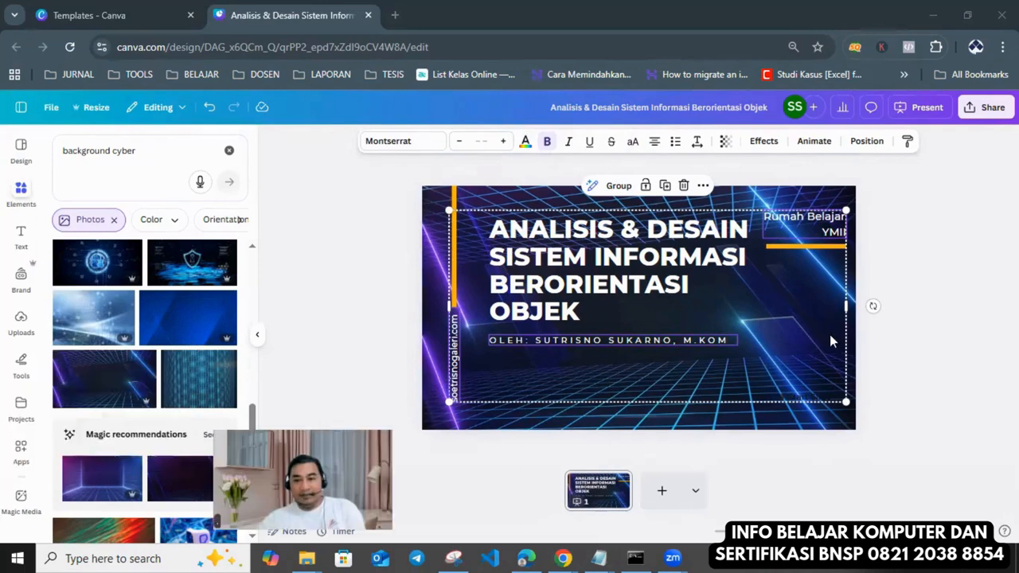
- Change the "Start Slide" text colour to white (#ffffff)
{"action": "left_click", "coordinate": [805, 392]}
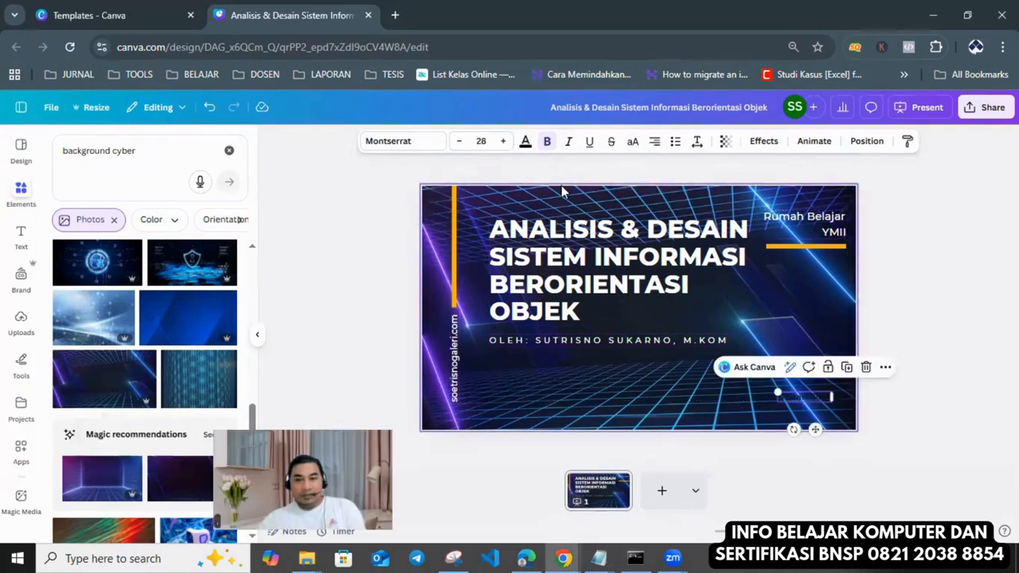
{"action": "left_click", "coordinate": [526, 141]}
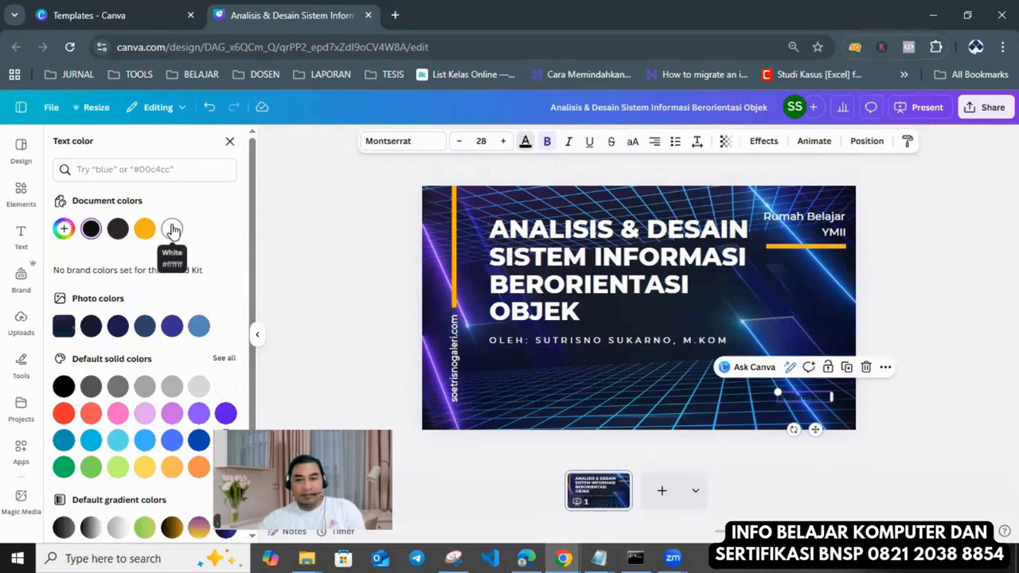
{"action": "left_click", "coordinate": [171, 228]}
{"action": "left_click", "coordinate": [927, 324]}
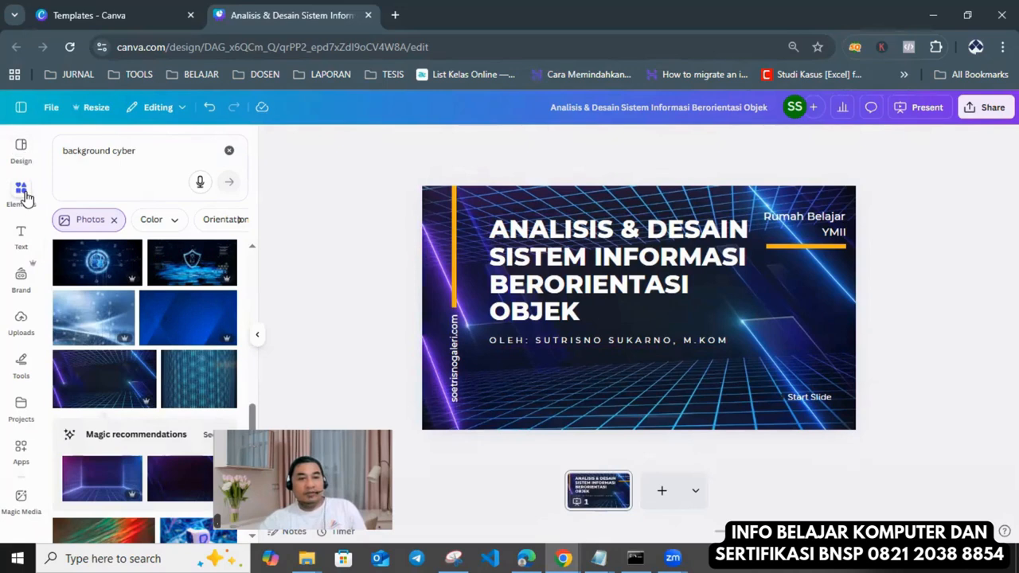
- Clear the previous element search and search all elements for "sistem informasi"
{"action": "left_click", "coordinate": [230, 151]}
{"action": "left_click", "coordinate": [161, 146]}
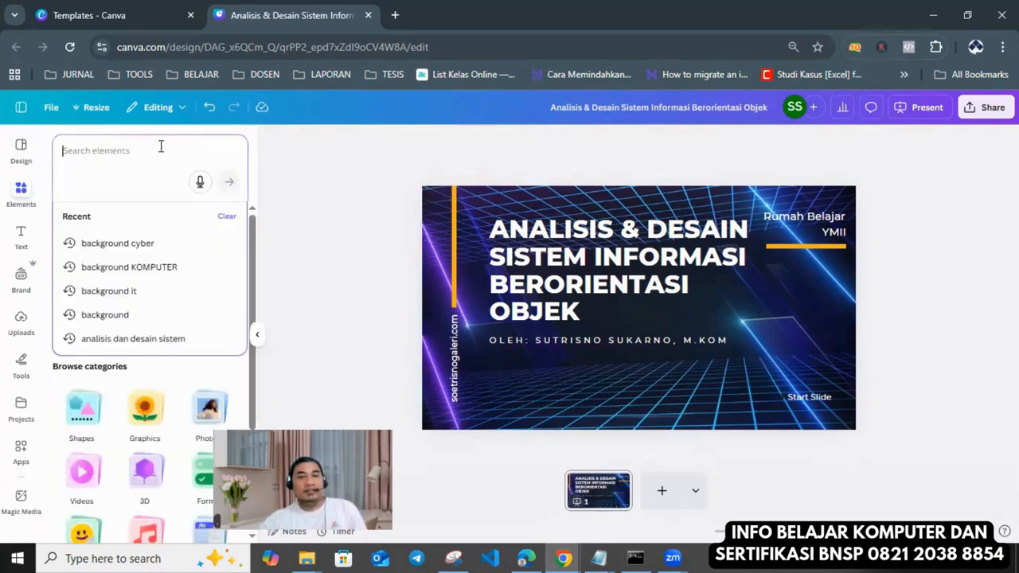
{"action": "type", "text": "sistem informasi"}
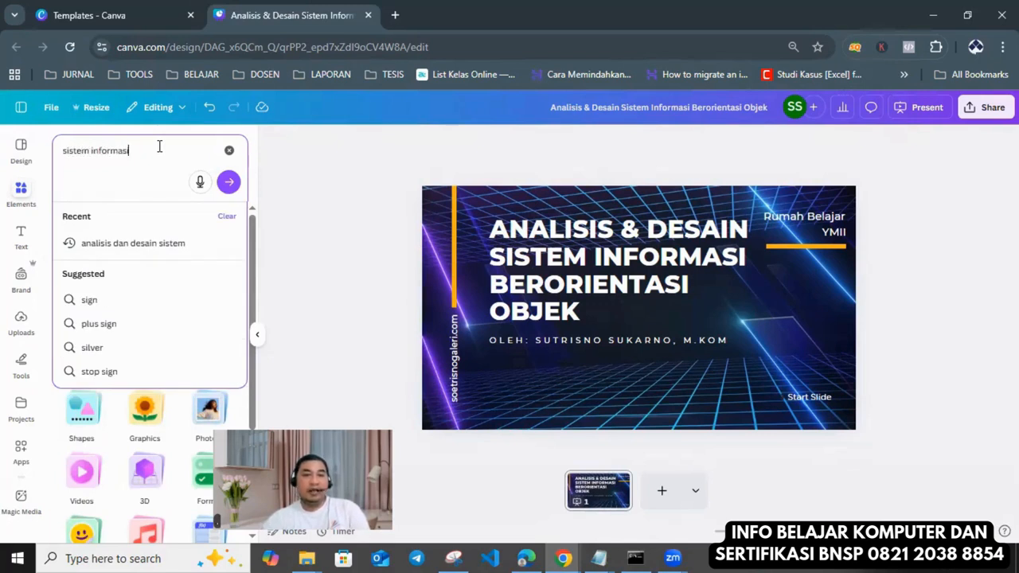
{"action": "key", "text": "Return"}
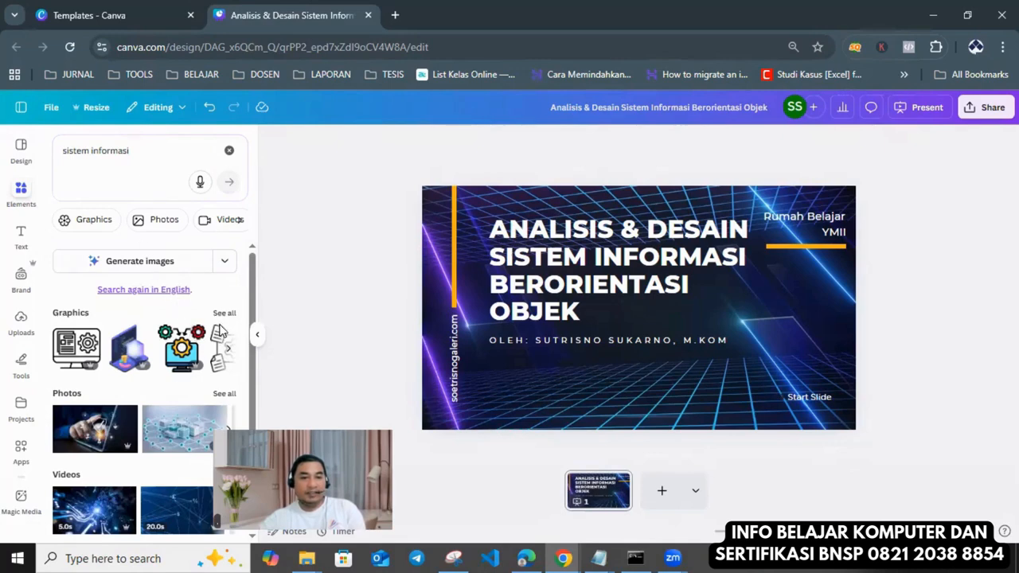
- Insert the light blue photo of cubes surrounded by connected nodes and set it as the slide background
{"action": "scroll", "coordinate": [211, 333], "scroll_direction": "down", "scroll_amount": 1}
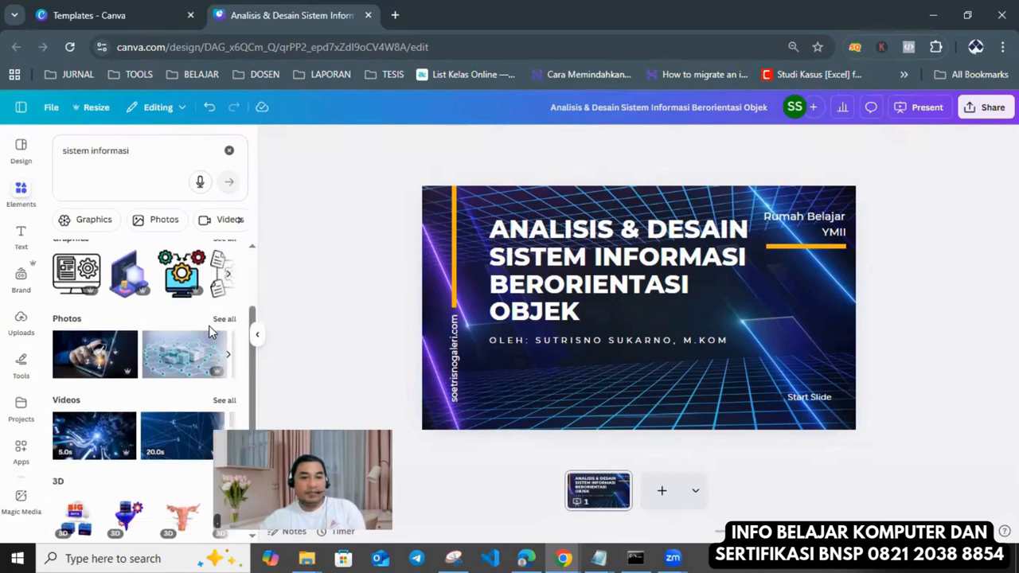
{"action": "left_click", "coordinate": [180, 364]}
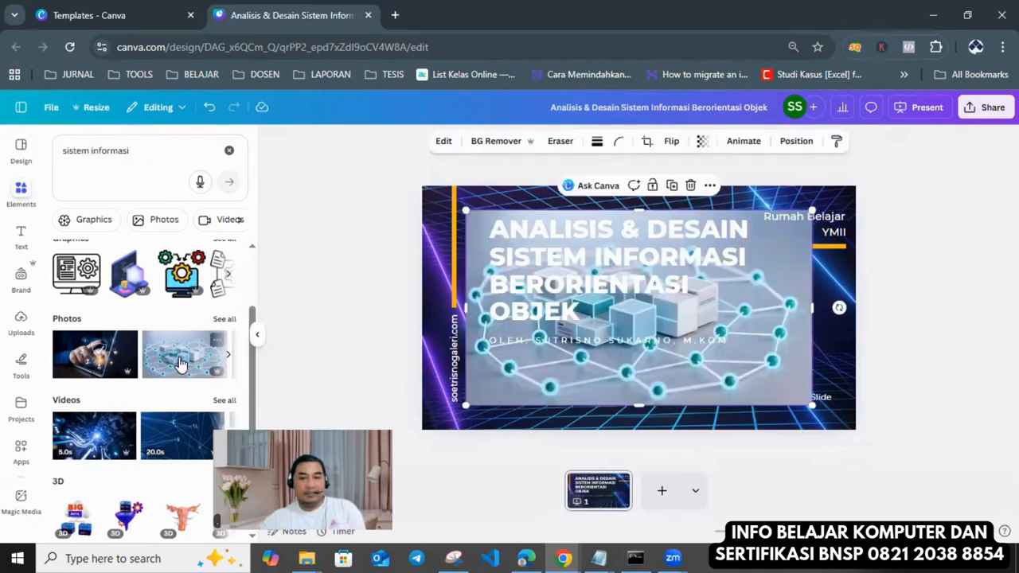
{"action": "right_click", "coordinate": [684, 385]}
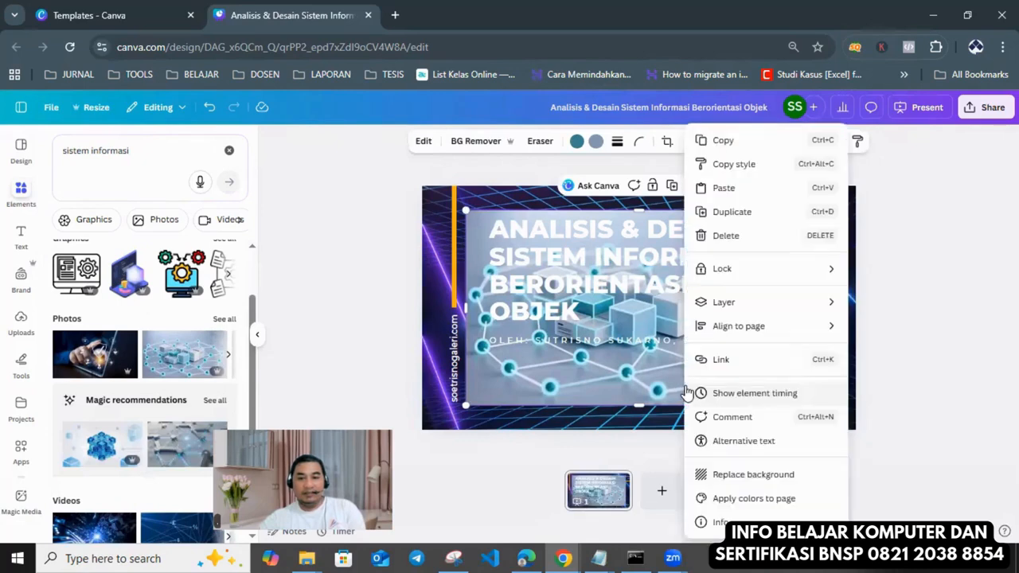
{"action": "left_click", "coordinate": [734, 475]}
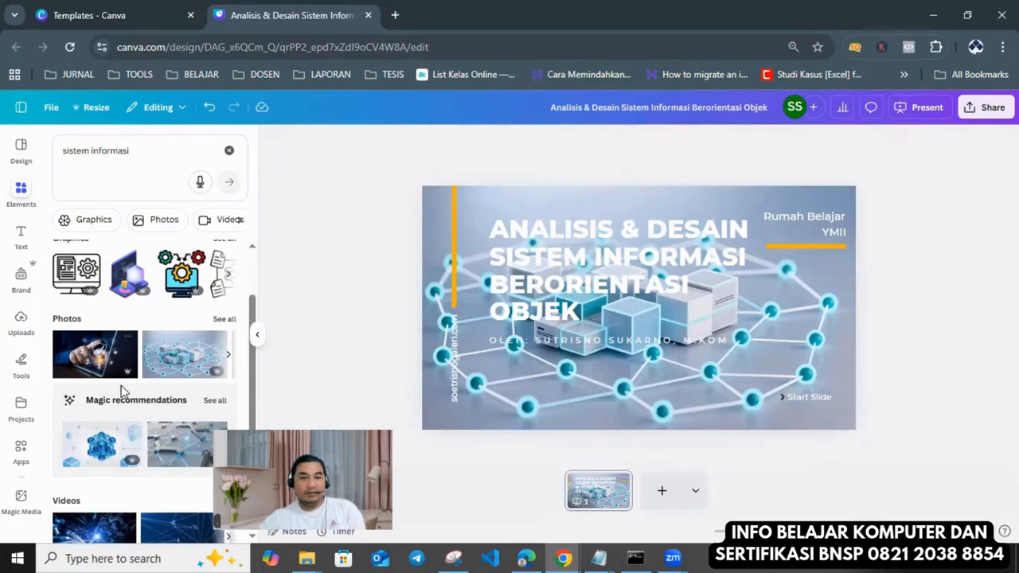
- Insert the dark photo of a hand touching a shield icon over a laptop and set it as the slide background
{"action": "scroll", "coordinate": [100, 432], "scroll_direction": "down", "scroll_amount": 1}
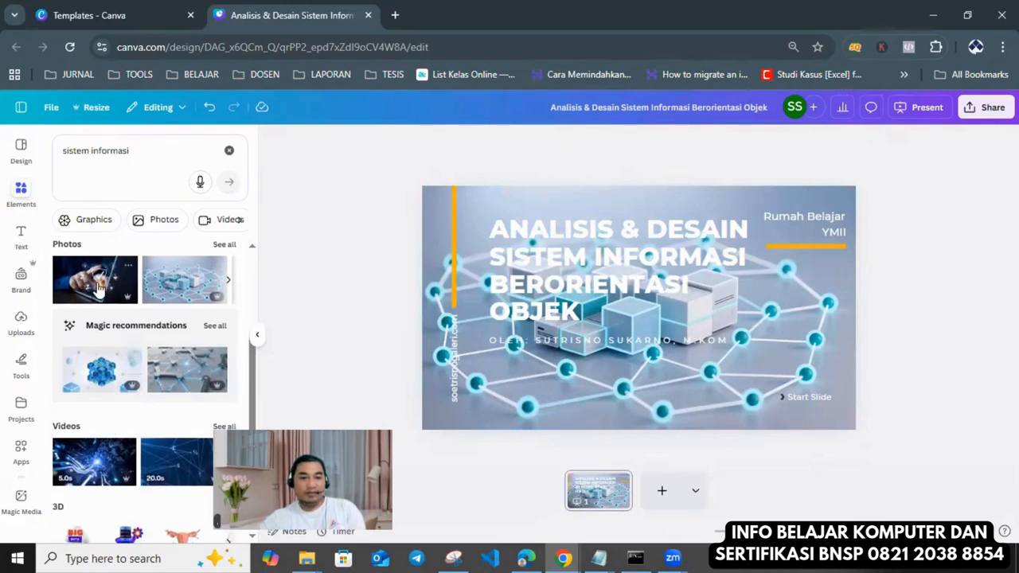
{"action": "left_click", "coordinate": [97, 288]}
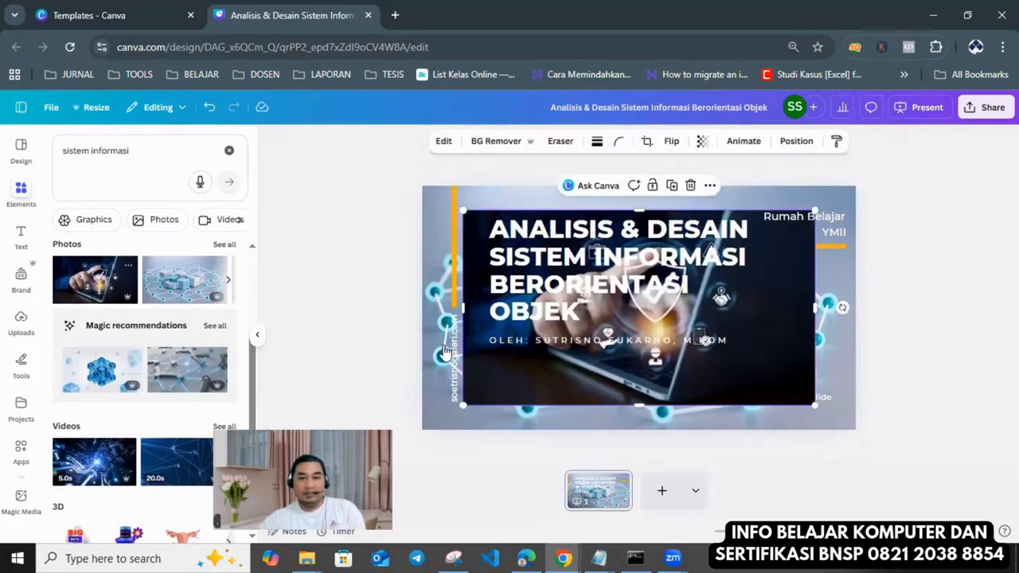
{"action": "right_click", "coordinate": [749, 384]}
{"action": "left_click", "coordinate": [791, 475]}
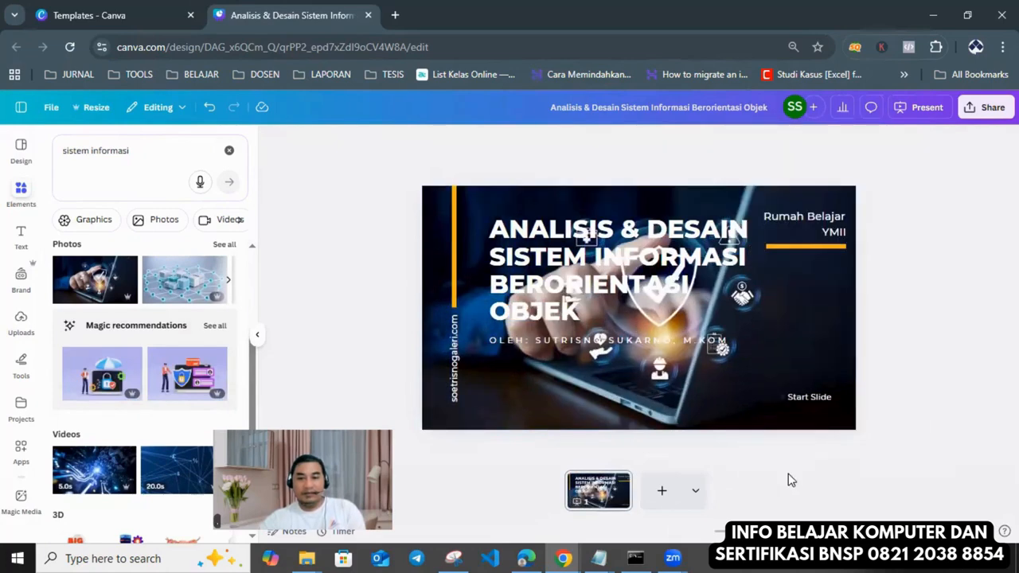
- Insert the 5.0s blue glowing circuit video from the "sistem informasi" results and set it as the slide background
{"action": "left_click", "coordinate": [743, 300]}
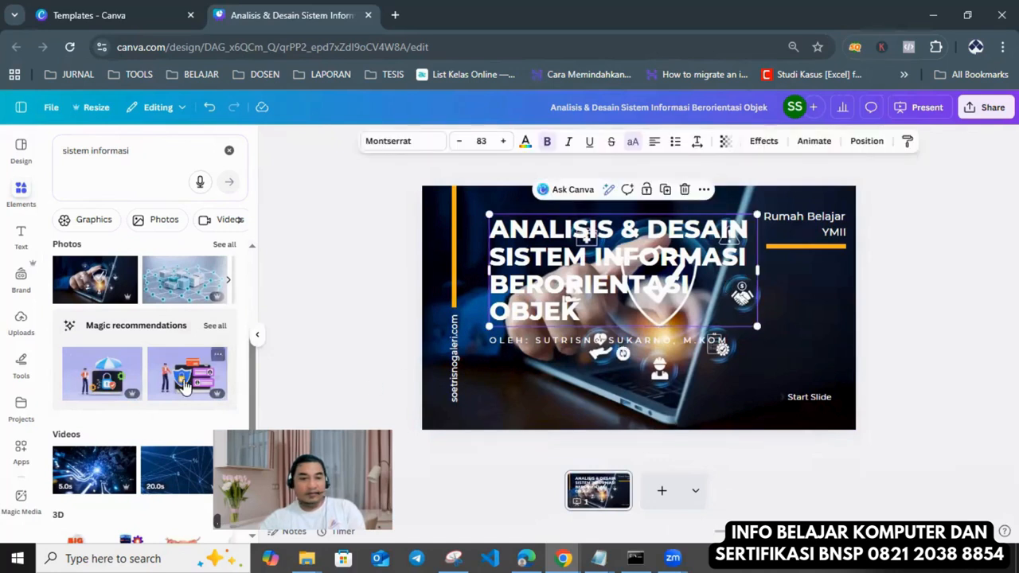
{"action": "scroll", "coordinate": [111, 385], "scroll_direction": "down", "scroll_amount": 1}
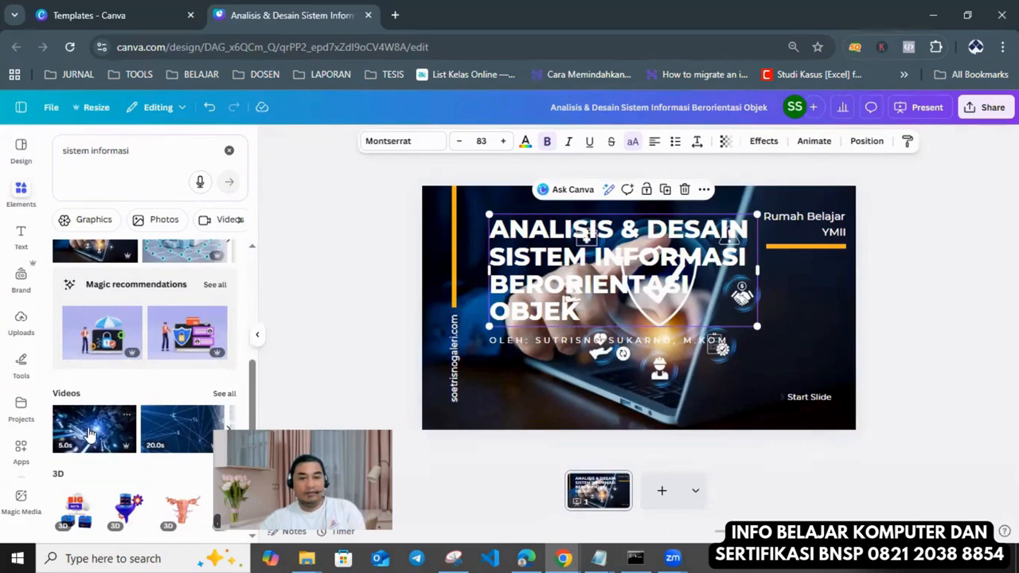
{"action": "left_click", "coordinate": [87, 434]}
{"action": "right_click", "coordinate": [772, 352]}
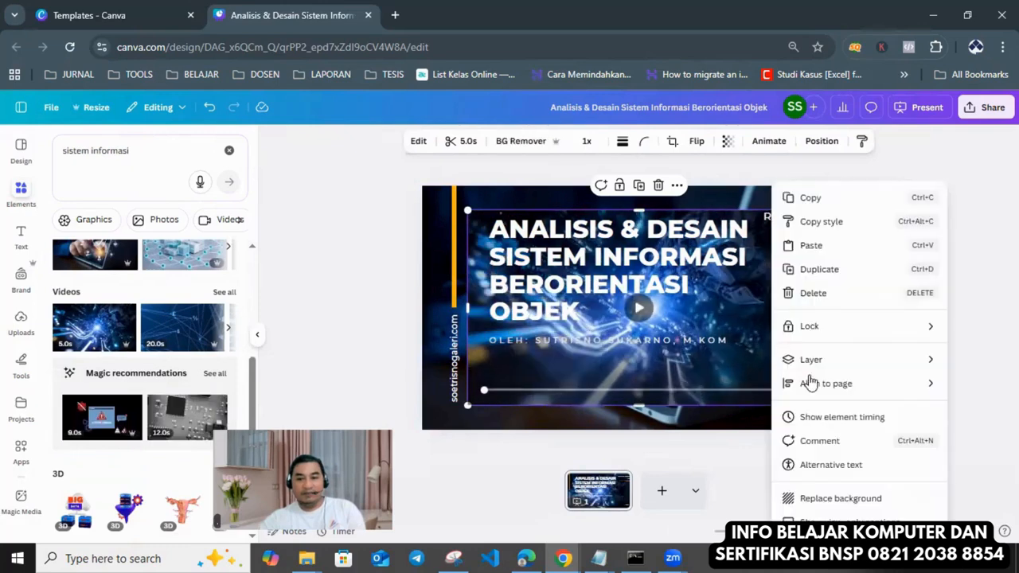
{"action": "left_click", "coordinate": [821, 494]}
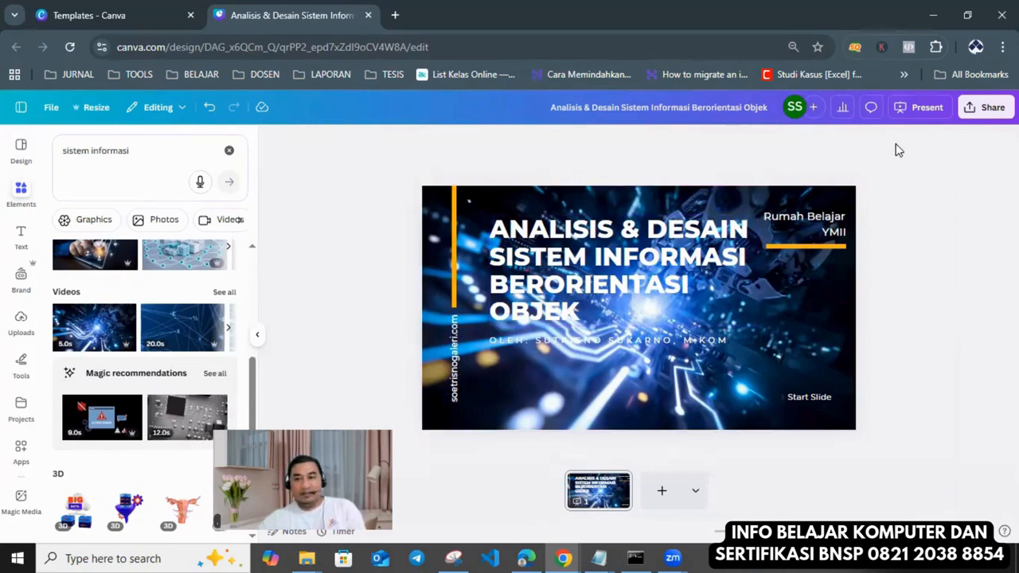
- Preview the cover slide in full-screen presentation mode and return to the editor
{"action": "left_click", "coordinate": [915, 110]}
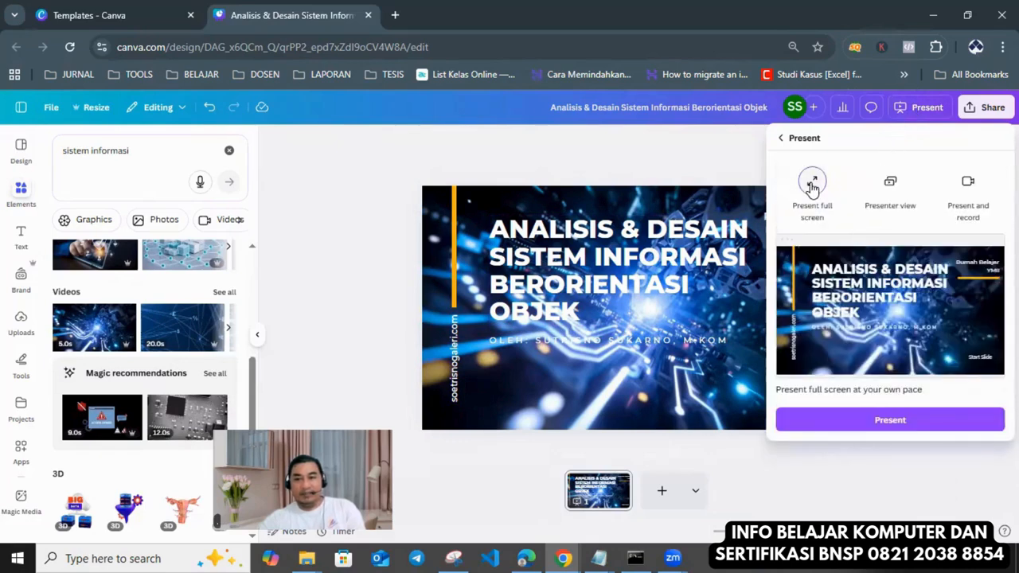
{"action": "left_click", "coordinate": [865, 423]}
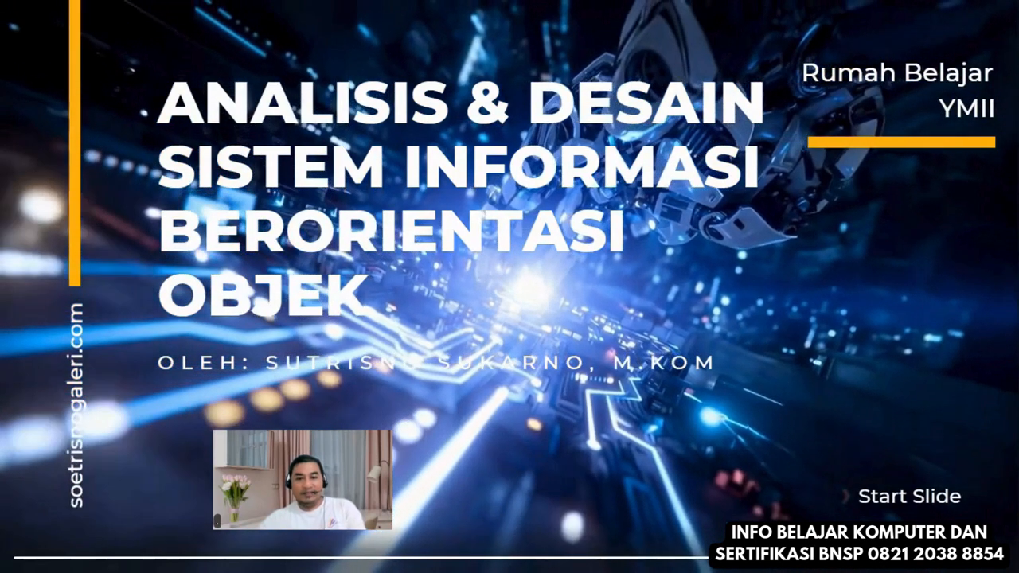
{"action": "key", "text": "Escape"}
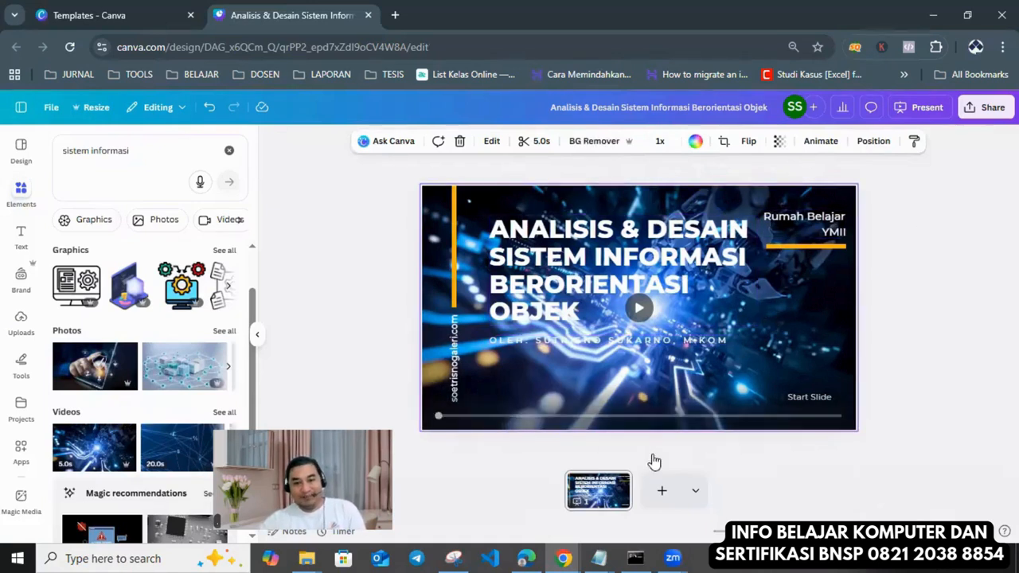
- Add a new page after the cover and apply the template's "About The Project" layout to it
{"action": "right_click", "coordinate": [586, 493]}
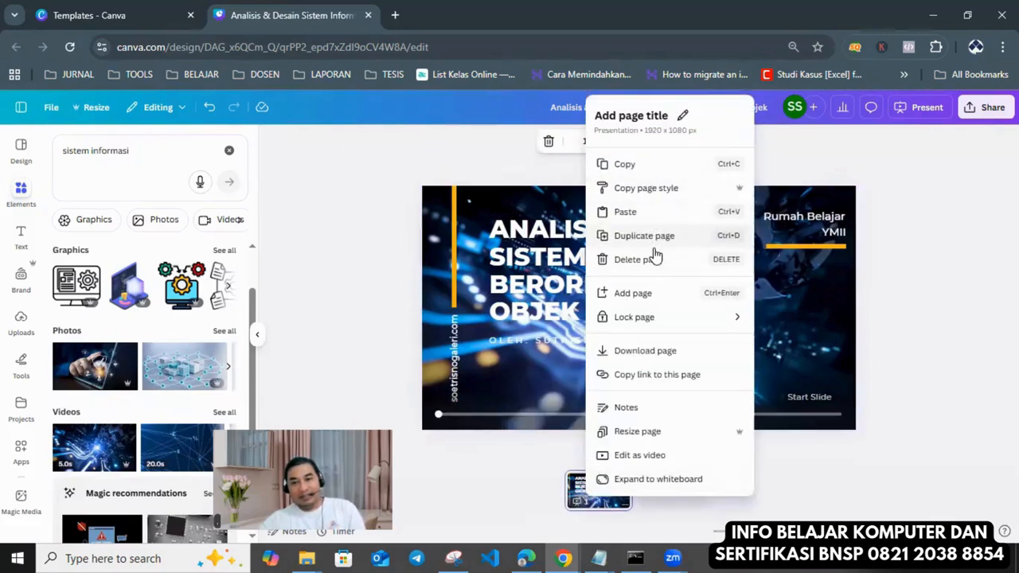
{"action": "left_click", "coordinate": [649, 298]}
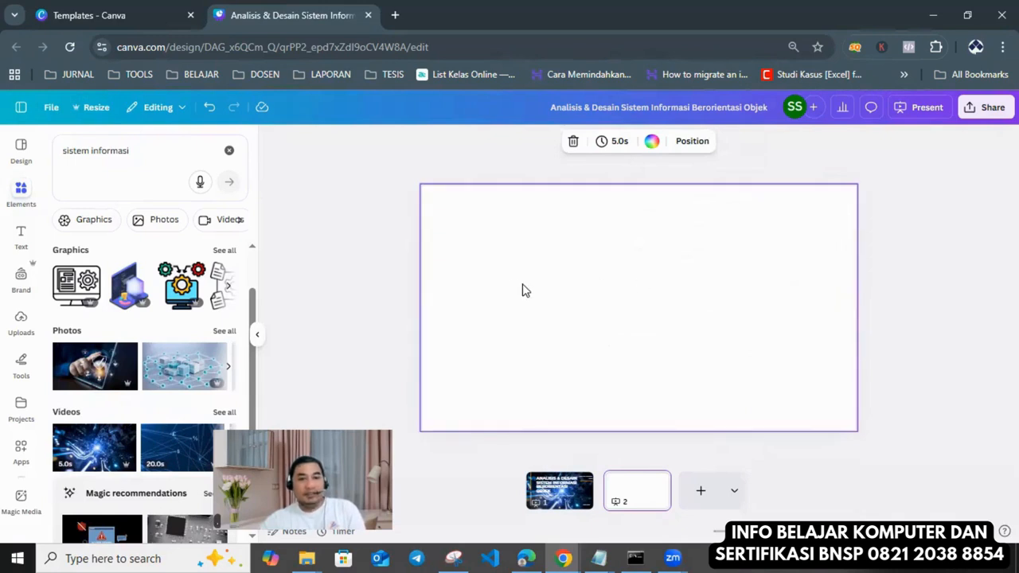
{"action": "left_click", "coordinate": [24, 155]}
{"action": "scroll", "coordinate": [167, 298], "scroll_direction": "down", "scroll_amount": 2}
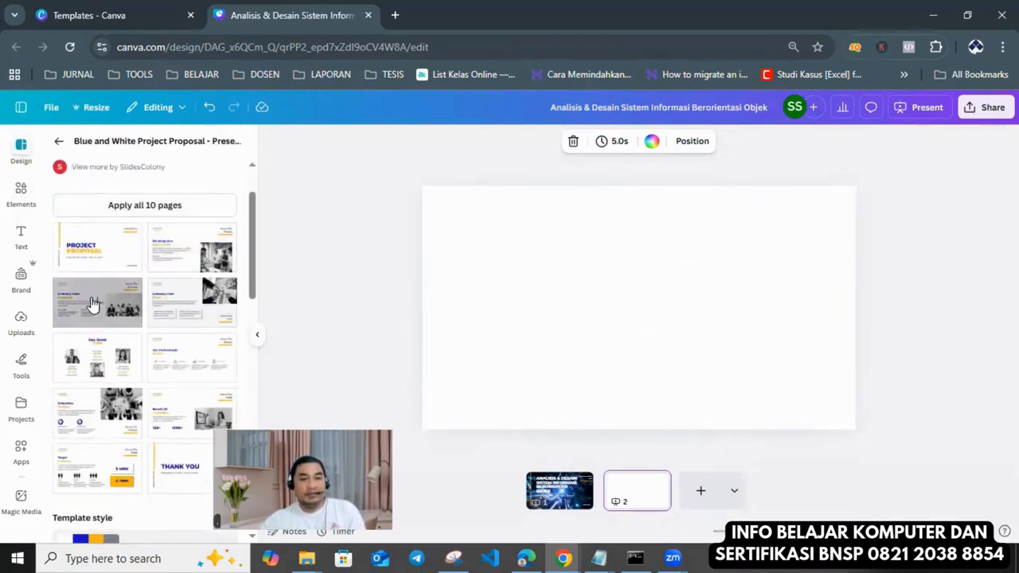
{"action": "left_click", "coordinate": [173, 256]}
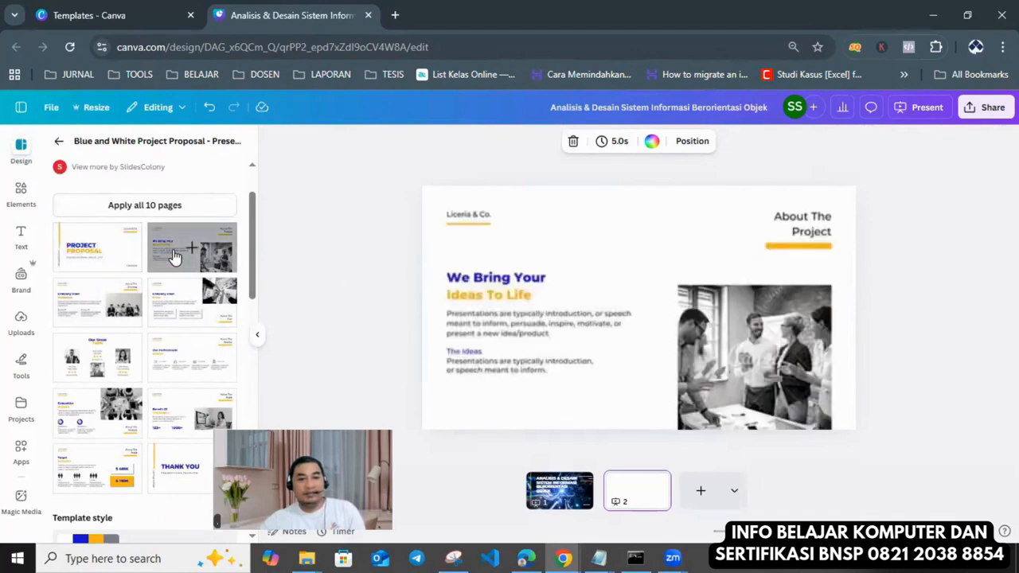
- Delete the meeting photo and its empty frame from page 2
{"action": "left_click", "coordinate": [850, 278]}
{"action": "left_click", "coordinate": [752, 325]}
{"action": "key", "text": "Delete"}
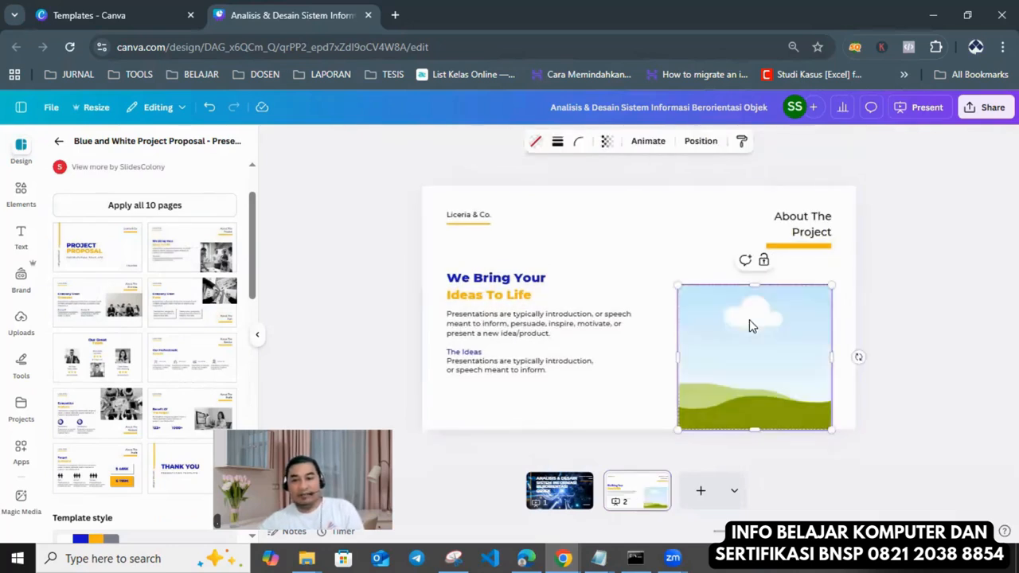
{"action": "key", "text": "Delete"}
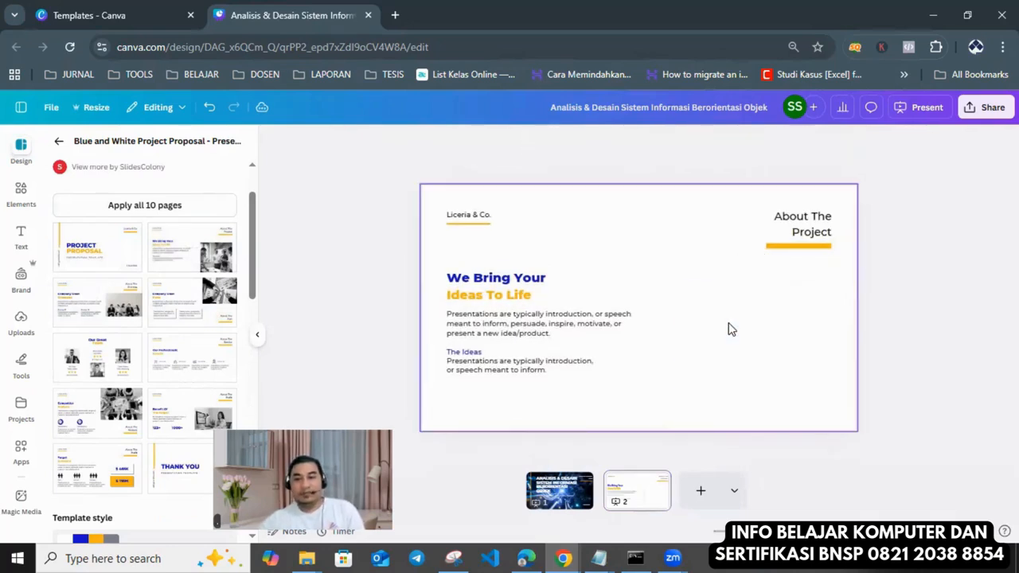
- Delete the "Liceria & Co." and "About The Project" texts on page 2 together with their orange underlines
{"action": "left_click", "coordinate": [479, 221]}
{"action": "key", "text": "Delete"}
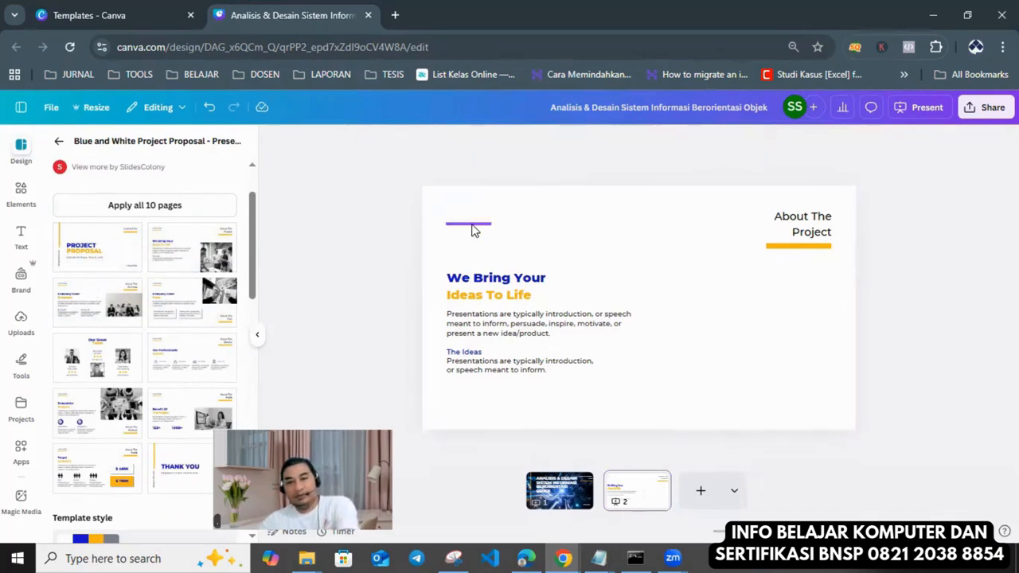
{"action": "left_click", "coordinate": [473, 225]}
{"action": "key", "text": "Delete"}
{"action": "left_click", "coordinate": [813, 226]}
{"action": "key", "text": "Delete"}
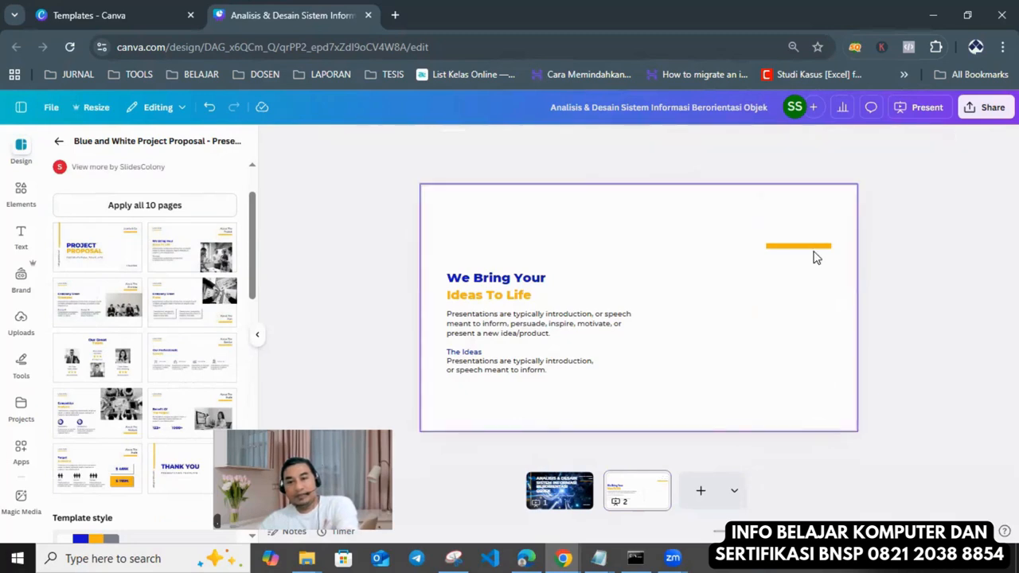
{"action": "left_click", "coordinate": [821, 249]}
{"action": "key", "text": "Delete"}
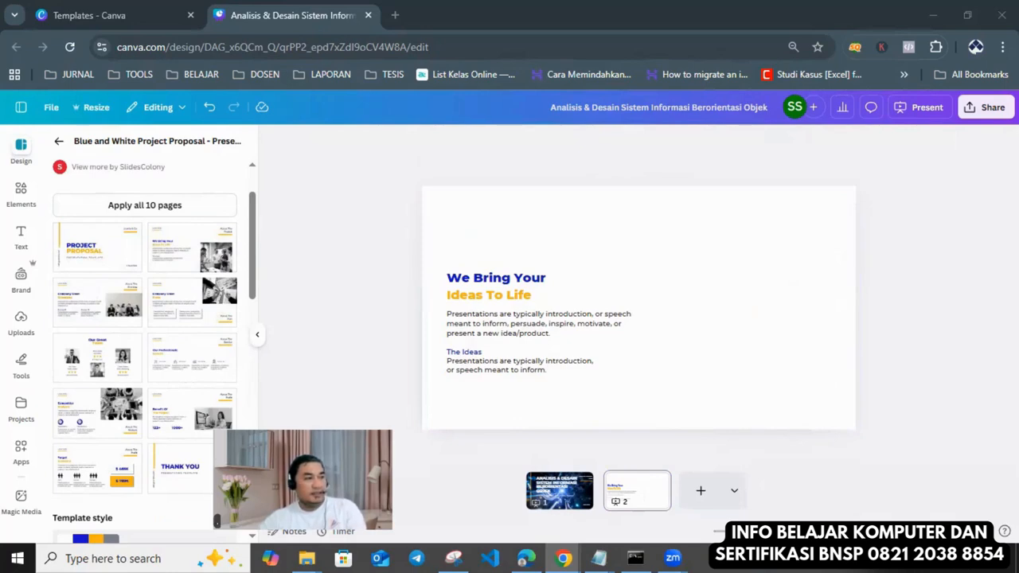
- Replace "We Bring Your" with "Tujuan Pembelajaran Setelah pertemuan ini, mahasiswa mampu:" and place it as a wide heading at the top of the slide
{"action": "double_click", "coordinate": [533, 278]}
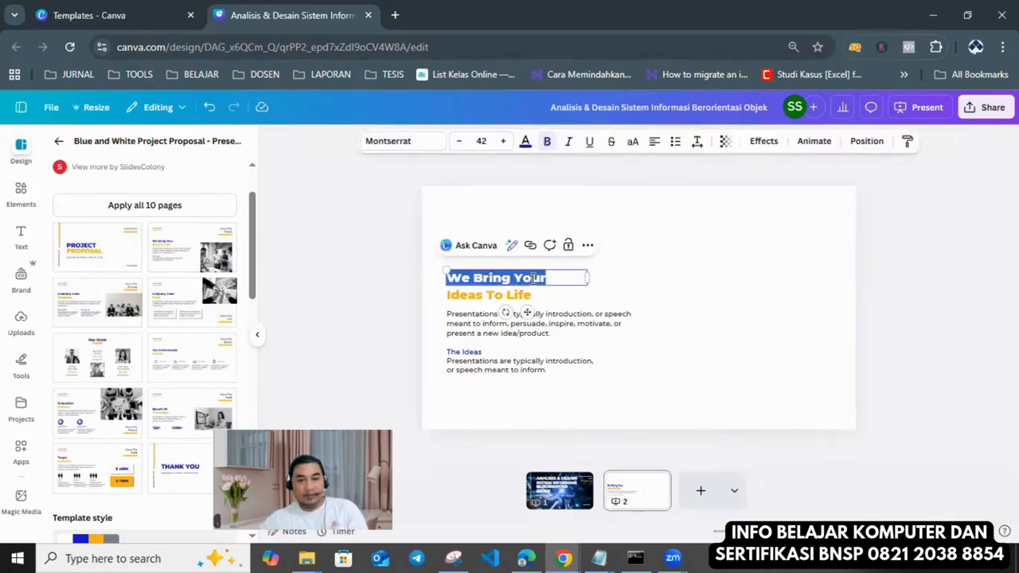
{"action": "type", "text": "Tujuan Pembelajaran Setelah pertemuan ini, mahasiswa mampu:"}
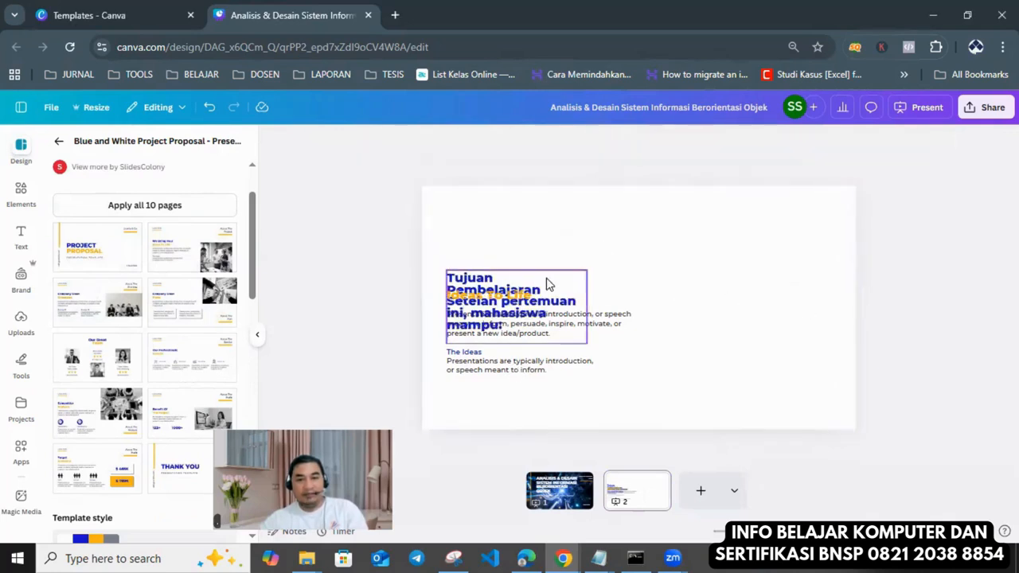
{"action": "left_click_drag", "start_coordinate": [546, 282], "coordinate": [552, 199]}
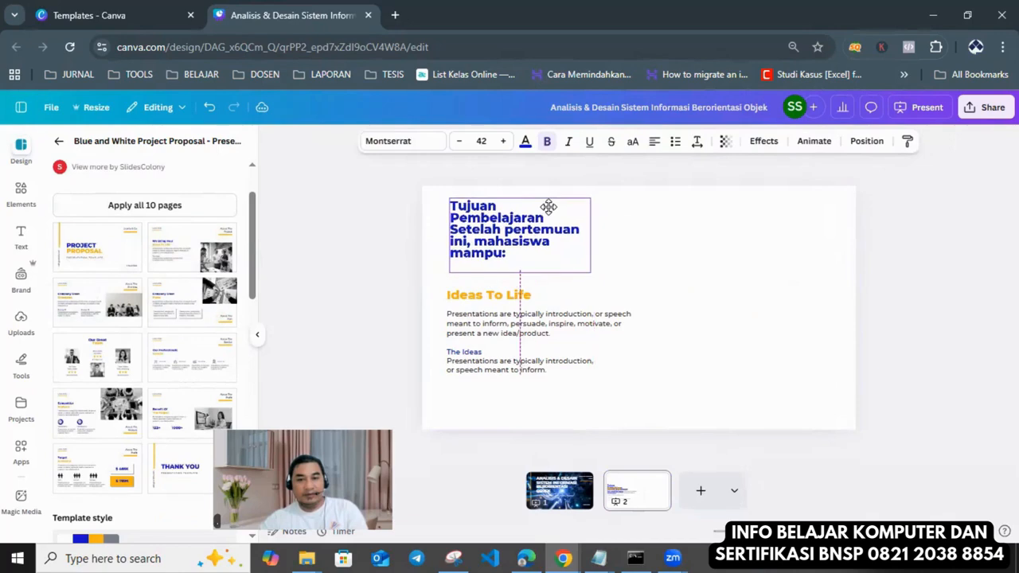
{"action": "left_click_drag", "start_coordinate": [592, 232], "coordinate": [821, 233]}
{"action": "left_click", "coordinate": [937, 255]}
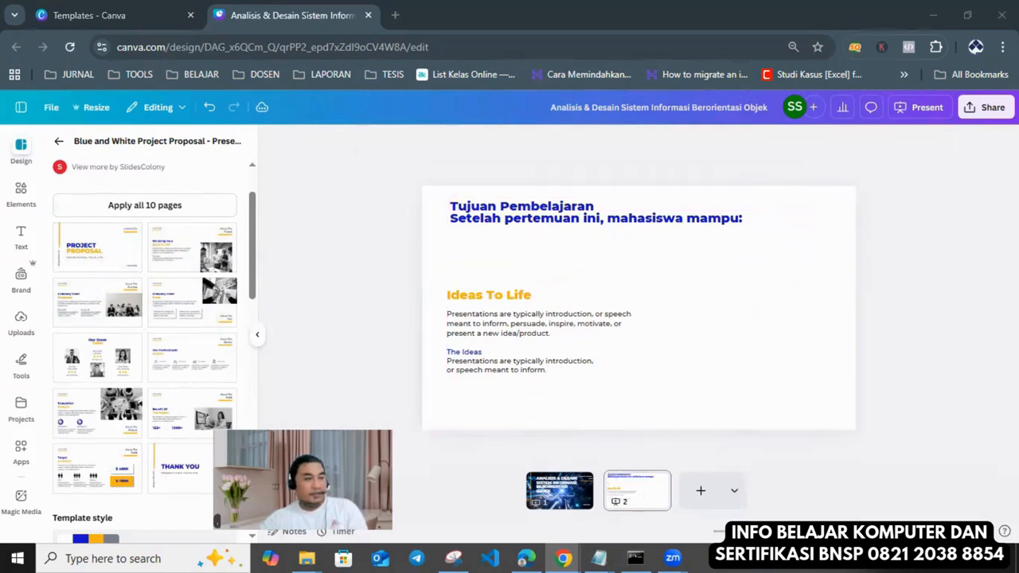
- Delete the "Ideas To Life" text, the "The Ideas" subheading and the paragraph below it
{"action": "left_click", "coordinate": [511, 297]}
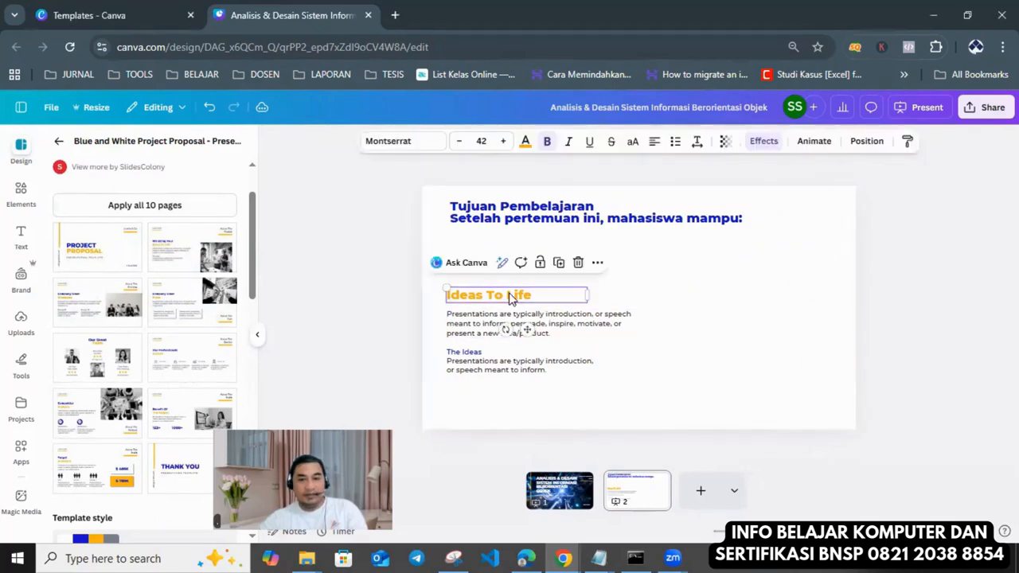
{"action": "key", "text": "Delete"}
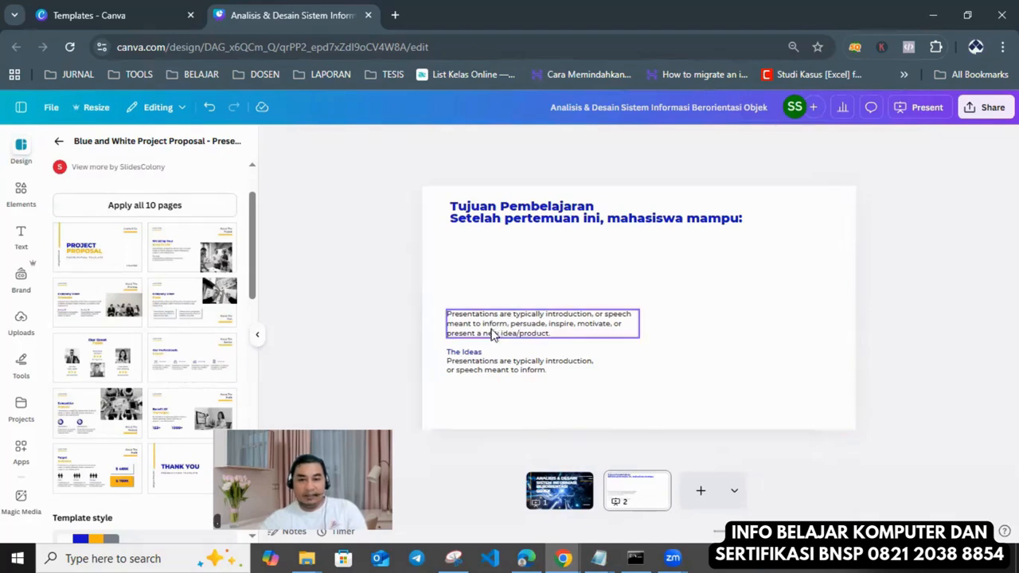
{"action": "left_click", "coordinate": [481, 353]}
{"action": "key", "text": "Delete"}
{"action": "left_click", "coordinate": [503, 369]}
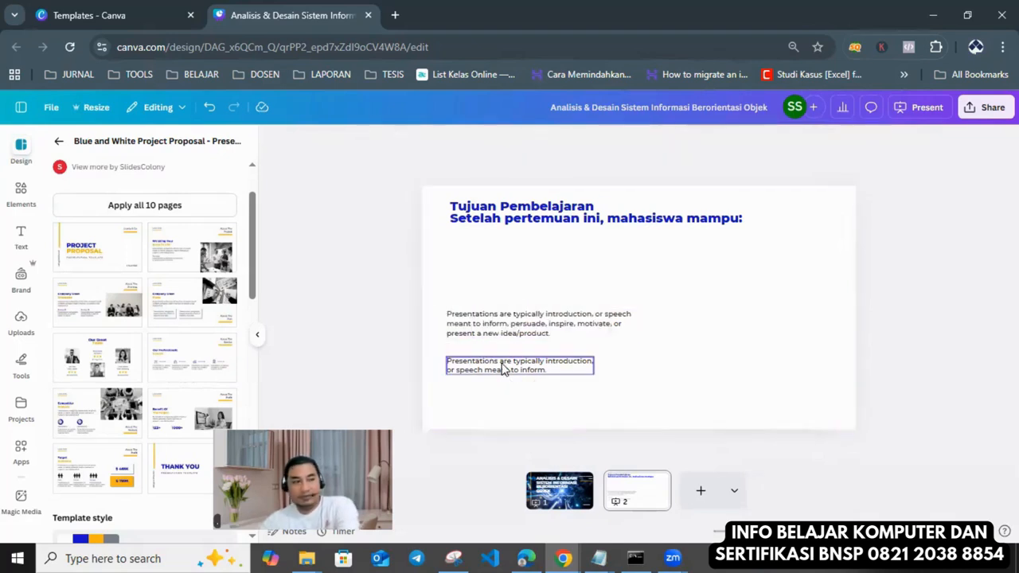
{"action": "key", "text": "Delete"}
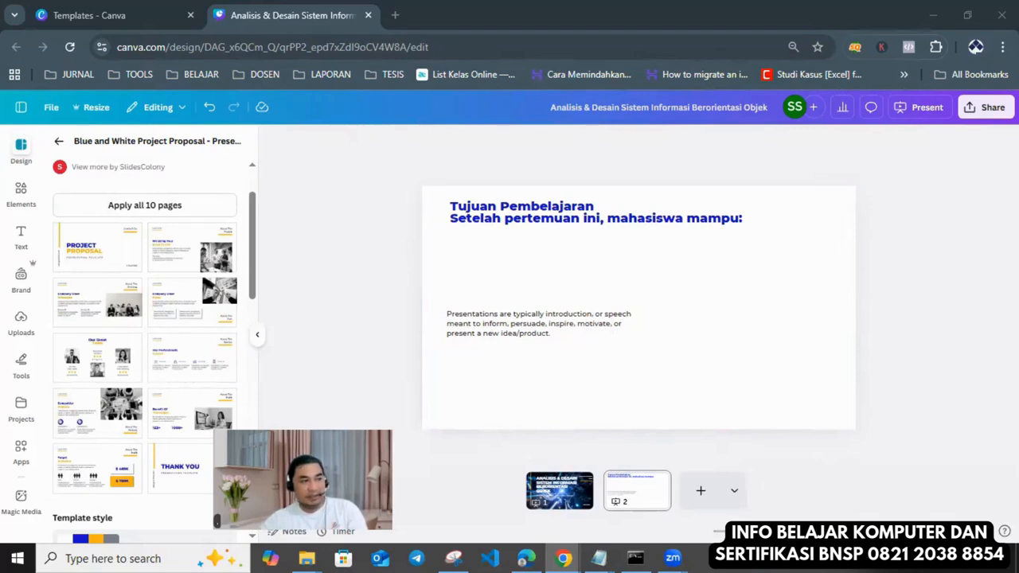
- Replace the remaining paragraph with bullets: "Memahami pengertian analisis sistem informasi", "Menjelaskan konsep dan peran analisis sistem", "Menyadari pentingnya analisis sistem informasi", "Menjelaskan proses analisis sistem informasi"
{"action": "double_click", "coordinate": [499, 314]}
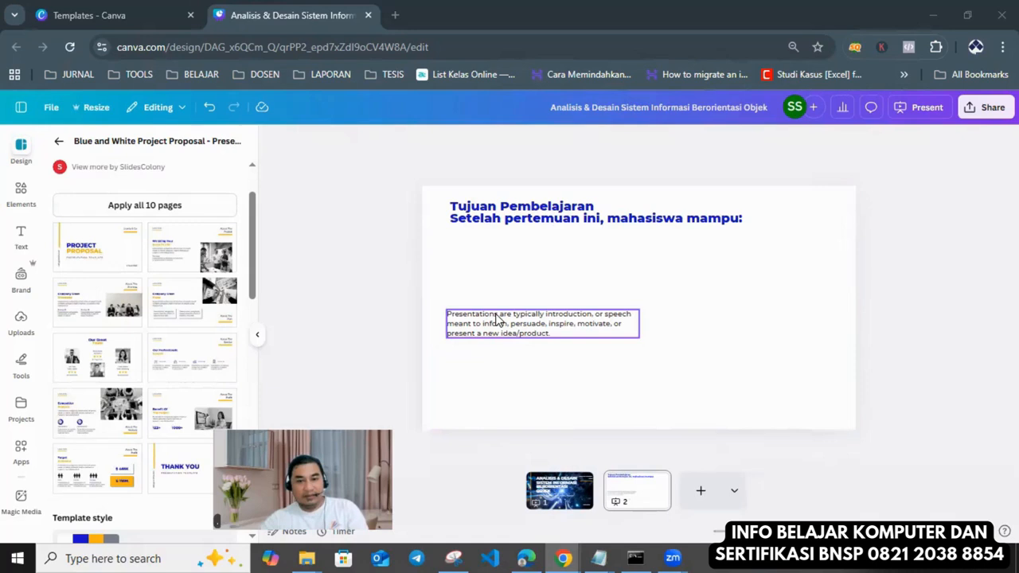
{"action": "type", "text": "Memahami pengertian analisis sistem informasi Menjelaskan konsep dan peran analisis sistem Menyadari pentingnya analisis sistem informasi Menjelaskan proses analisis sistem informasi"}
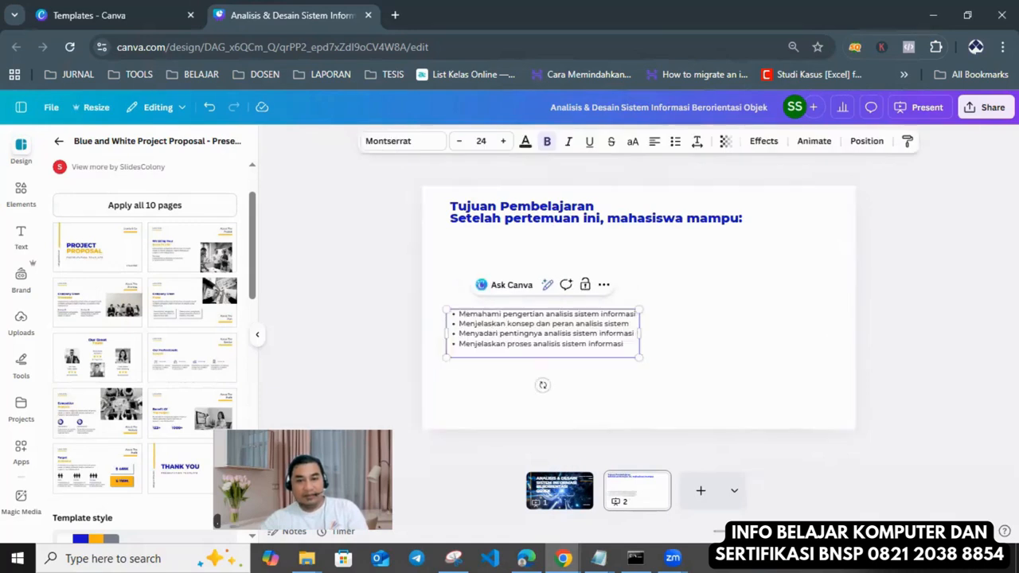
{"action": "left_click_drag", "start_coordinate": [578, 319], "coordinate": [582, 299]}
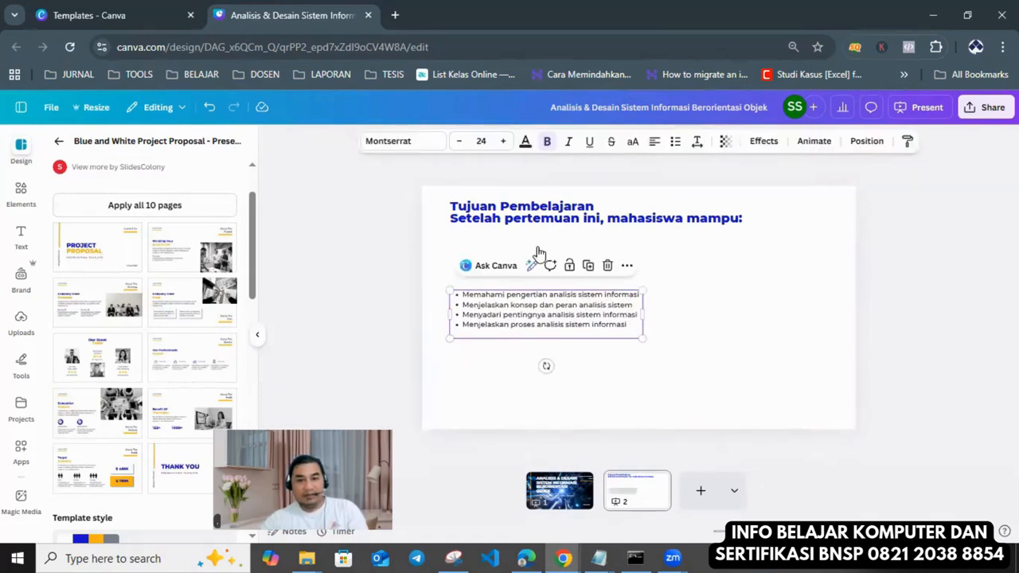
- Enlarge the bullet list to font size 37 and widen its text box to match the heading's width
{"action": "left_click", "coordinate": [503, 141]}
{"action": "left_click", "coordinate": [503, 140]}
{"action": "left_click", "coordinate": [503, 141]}
{"action": "left_click", "coordinate": [504, 141]}
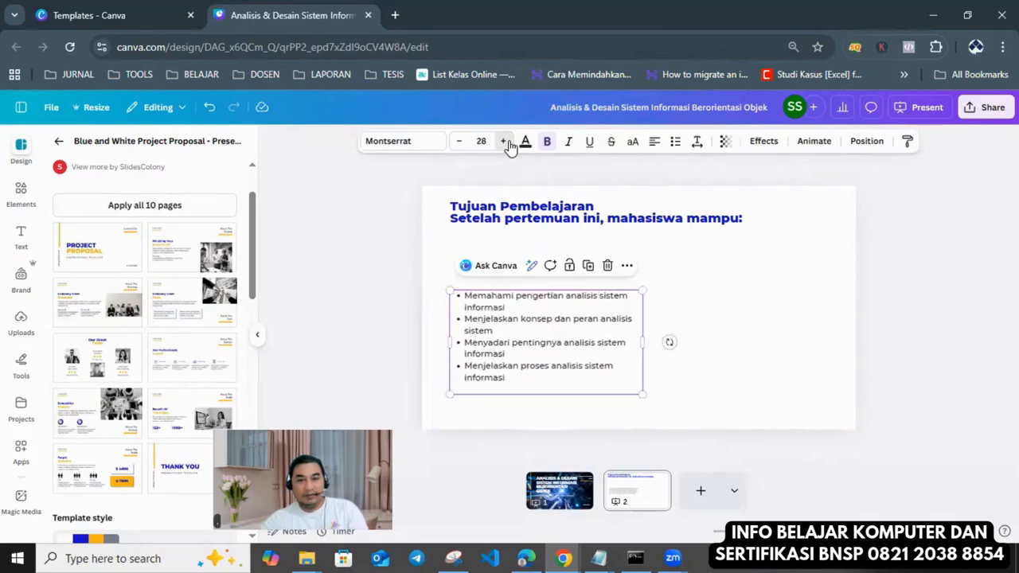
{"action": "left_click", "coordinate": [503, 141]}
{"action": "left_click", "coordinate": [503, 141]}
{"action": "left_click", "coordinate": [504, 142]}
{"action": "left_click", "coordinate": [504, 142]}
{"action": "left_click", "coordinate": [504, 142]}
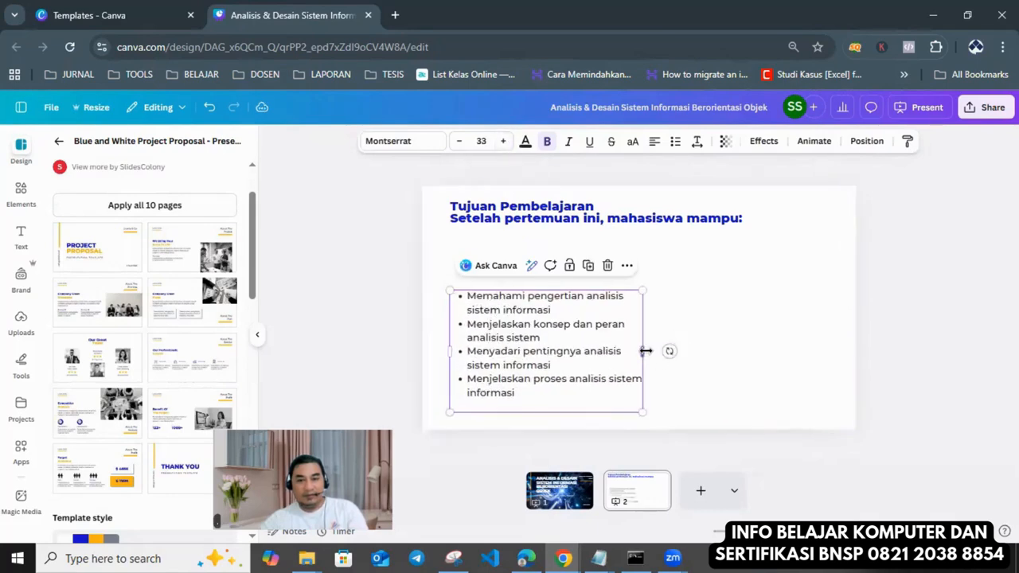
{"action": "left_click_drag", "start_coordinate": [645, 348], "coordinate": [819, 353]}
{"action": "left_click", "coordinate": [504, 141]}
{"action": "left_click", "coordinate": [503, 141]}
{"action": "left_click", "coordinate": [503, 141]}
{"action": "left_click", "coordinate": [503, 141]}
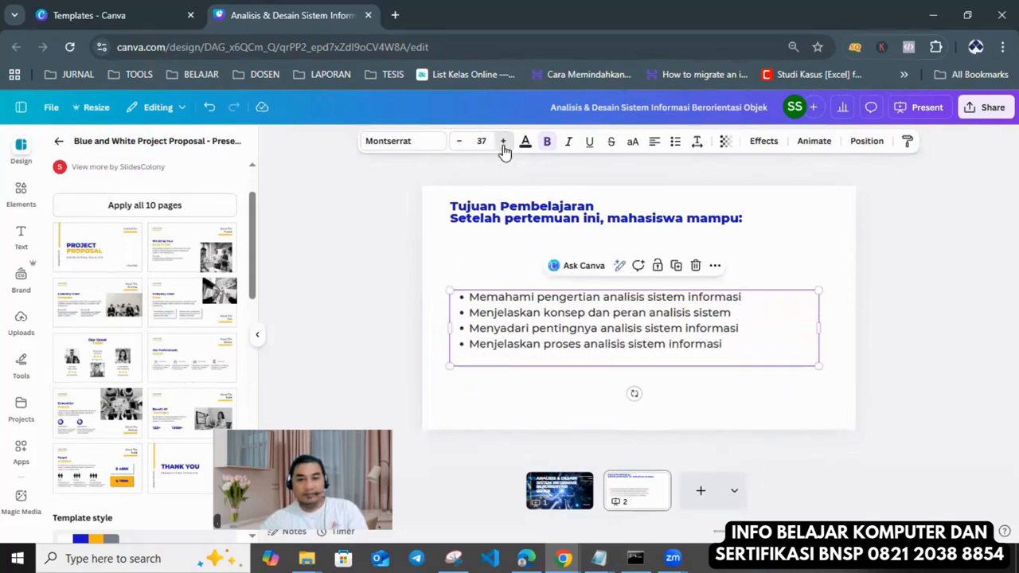
- Increase the bullet list's font size to 49 and move the list up just below the heading
{"action": "left_click", "coordinate": [503, 140]}
{"action": "left_click", "coordinate": [503, 141]}
{"action": "left_click", "coordinate": [503, 141]}
{"action": "left_click", "coordinate": [503, 141]}
{"action": "left_click", "coordinate": [503, 141]}
{"action": "left_click", "coordinate": [503, 141]}
{"action": "left_click", "coordinate": [503, 141]}
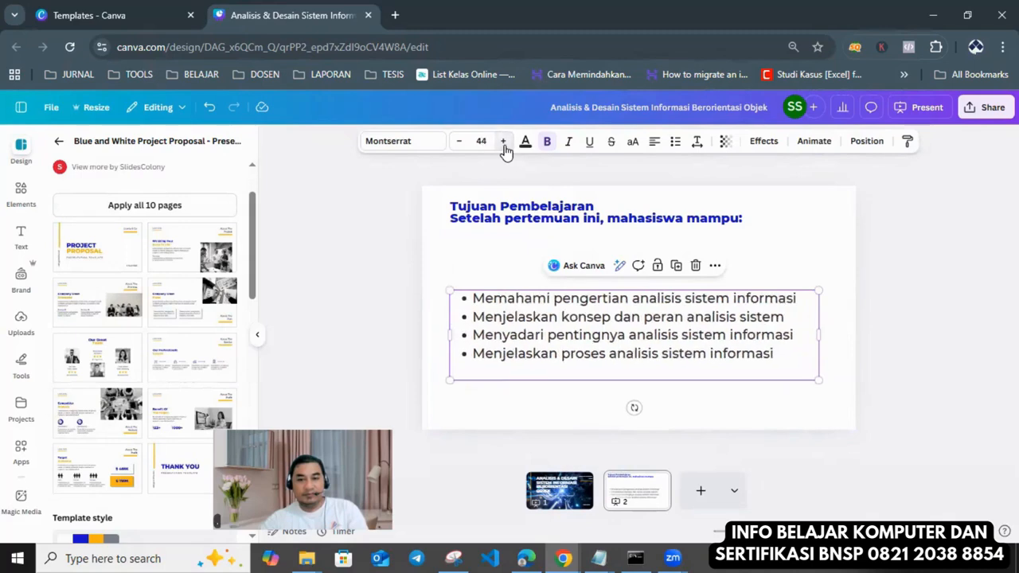
{"action": "left_click", "coordinate": [503, 141]}
{"action": "left_click", "coordinate": [504, 141]}
{"action": "left_click", "coordinate": [503, 141]}
{"action": "left_click", "coordinate": [503, 141]}
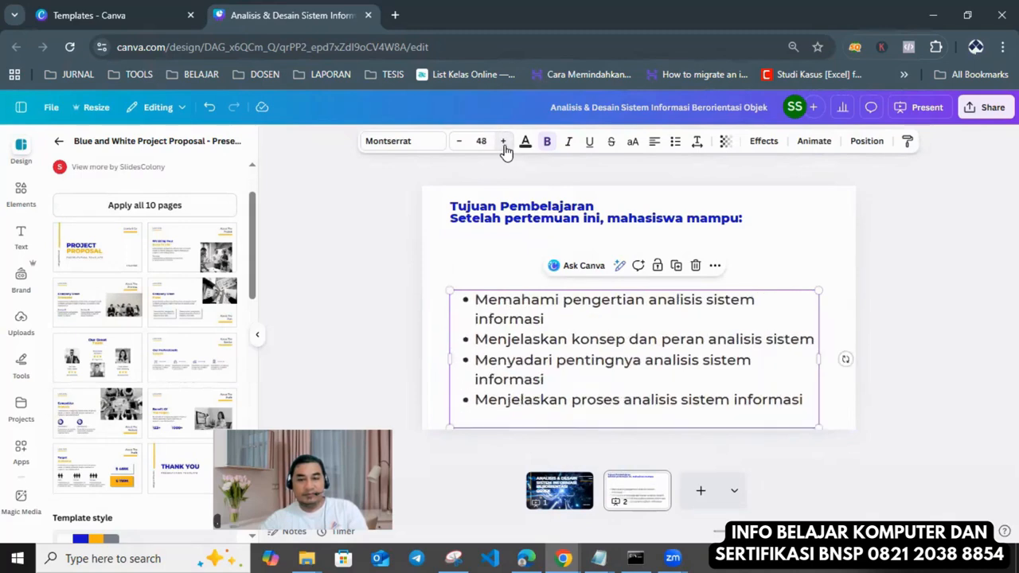
{"action": "left_click", "coordinate": [503, 141]}
{"action": "left_click_drag", "start_coordinate": [691, 317], "coordinate": [686, 276]}
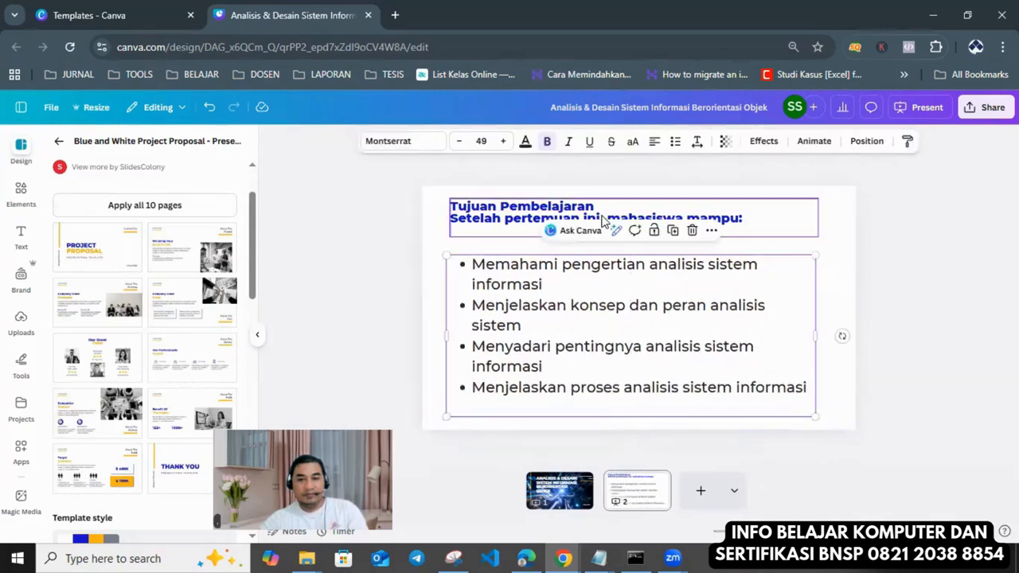
- Increase the font size of the "Tujuan Pembelajaran" heading to 50
{"action": "left_click", "coordinate": [562, 211]}
{"action": "left_click", "coordinate": [503, 141]}
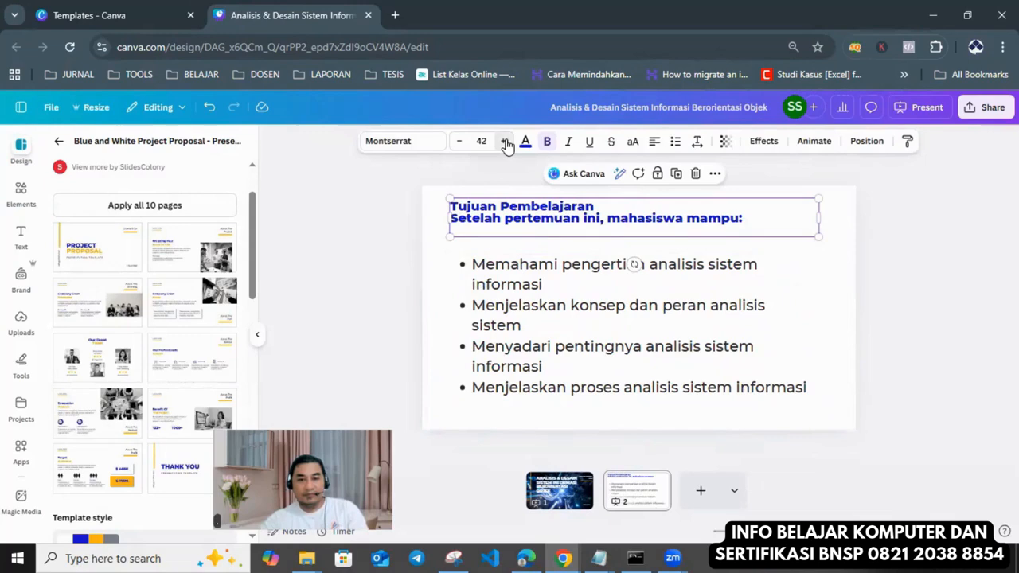
{"action": "left_click", "coordinate": [503, 141]}
{"action": "left_click", "coordinate": [503, 141]}
{"action": "left_click", "coordinate": [503, 141]}
{"action": "left_click", "coordinate": [503, 141]}
{"action": "left_click", "coordinate": [504, 141]}
{"action": "left_click", "coordinate": [505, 143]}
{"action": "left_click", "coordinate": [505, 143]}
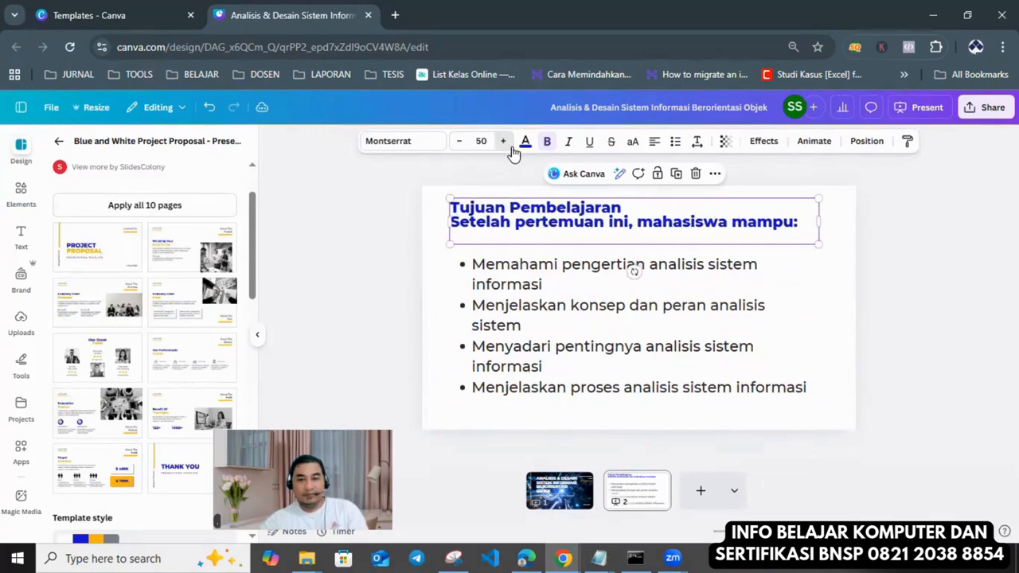
- Increase the font size of the "Tujuan Pembelajaran" heading to 55
{"action": "left_click", "coordinate": [505, 143]}
{"action": "left_click", "coordinate": [505, 143]}
{"action": "left_click", "coordinate": [505, 143]}
{"action": "left_click", "coordinate": [505, 143]}
{"action": "left_click", "coordinate": [505, 144]}
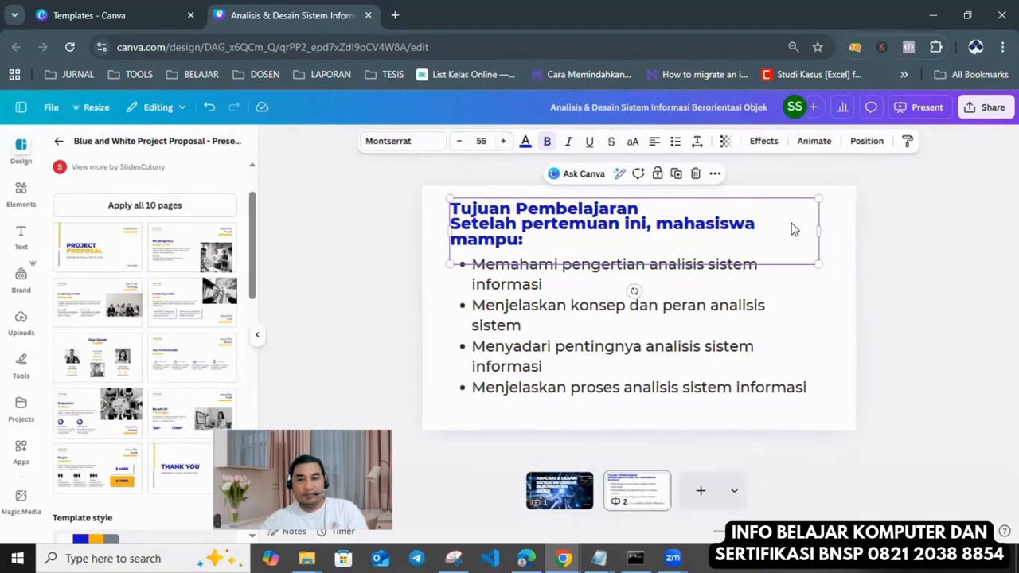
{"action": "left_click", "coordinate": [955, 265]}
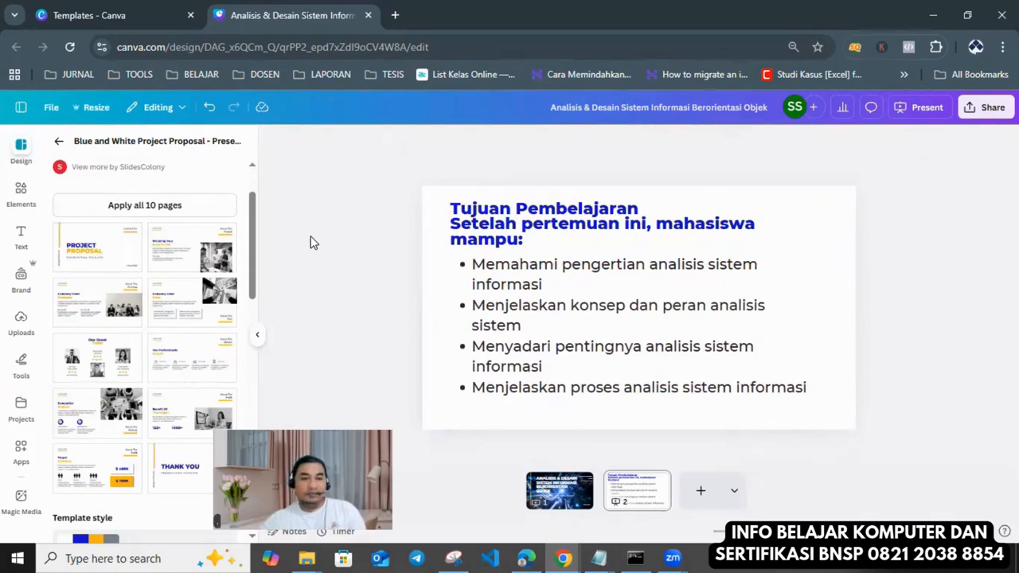
- Insert the isometric computer-screen graphic from the "sistem informasi" elements and shrink it to fit the slide's upper-right corner
{"action": "left_click", "coordinate": [20, 189]}
{"action": "left_click", "coordinate": [168, 147]}
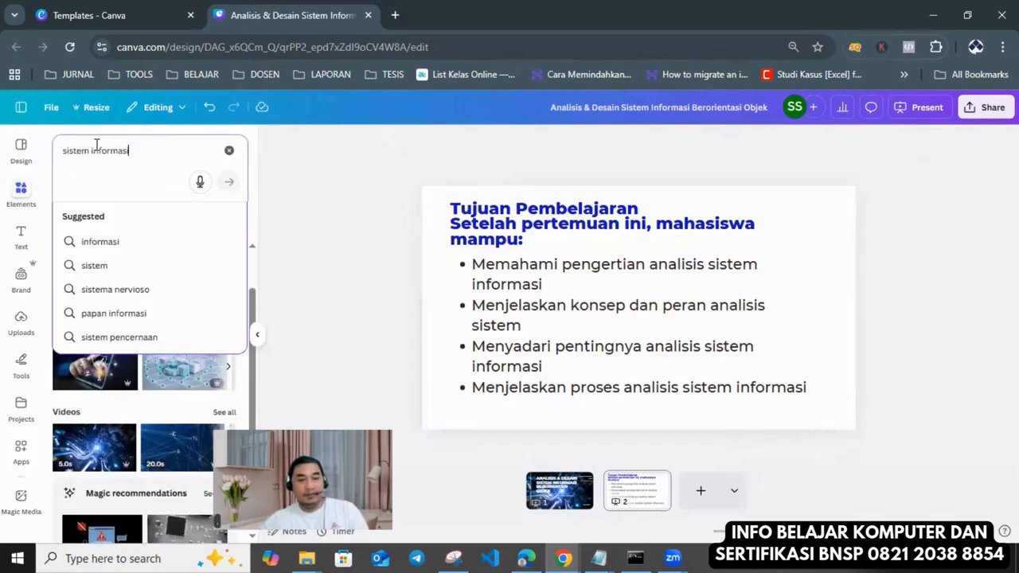
{"action": "key", "text": "ctrl+a"}
{"action": "left_click", "coordinate": [314, 199]}
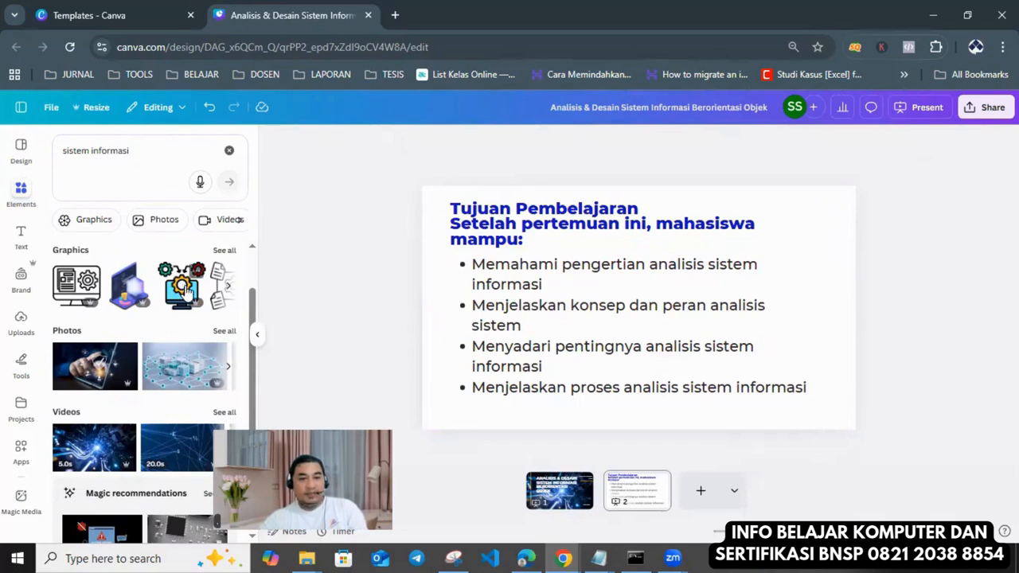
{"action": "left_click", "coordinate": [128, 289]}
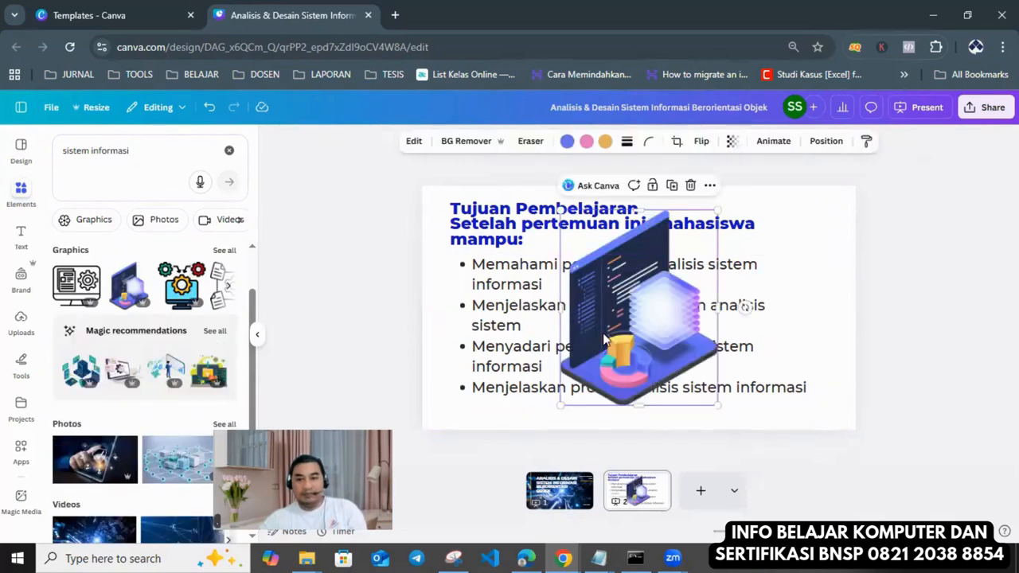
{"action": "left_click_drag", "start_coordinate": [561, 406], "coordinate": [646, 307]}
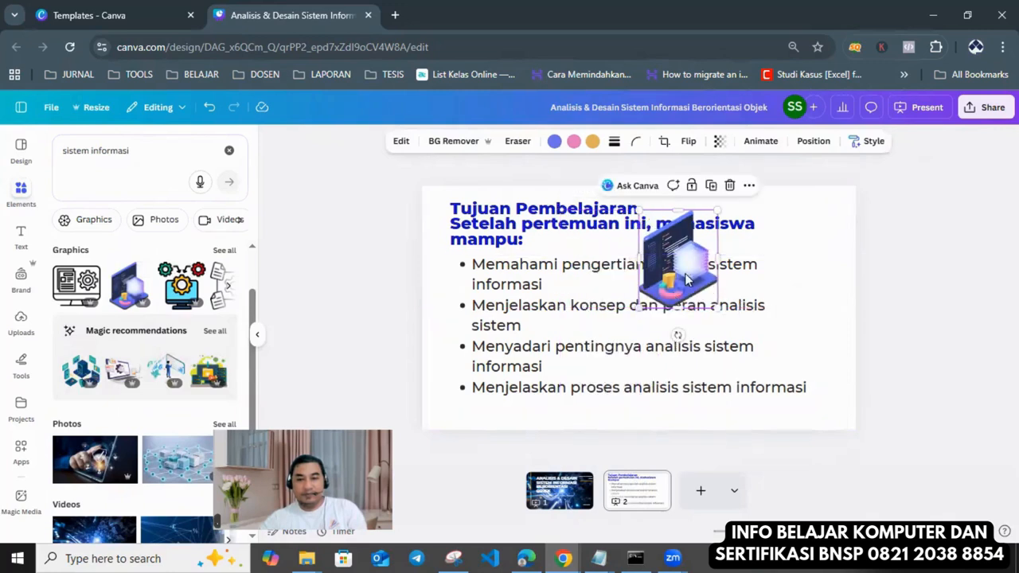
{"action": "left_click_drag", "start_coordinate": [685, 263], "coordinate": [815, 255]}
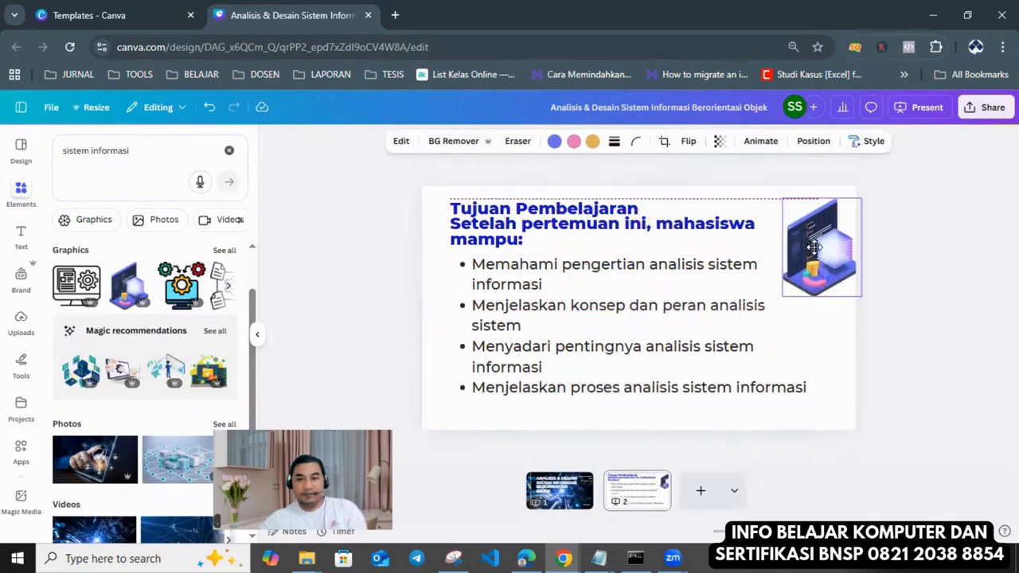
{"action": "left_click", "coordinate": [921, 278]}
- Recolor the "Tujuan Pembelajaran" heading with the near-black document color
{"action": "left_click", "coordinate": [549, 211]}
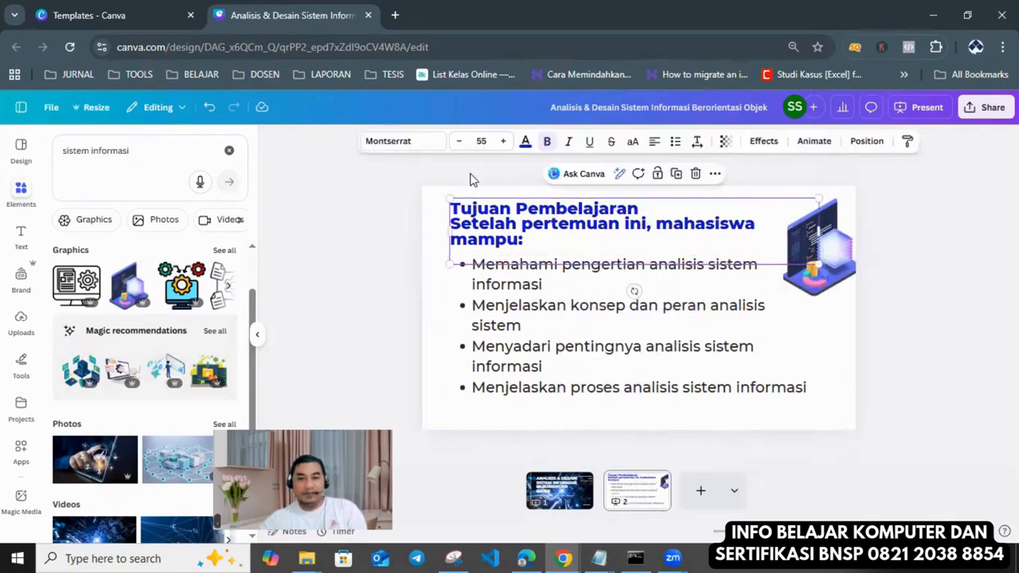
{"action": "left_click", "coordinate": [526, 141]}
{"action": "left_click", "coordinate": [118, 229]}
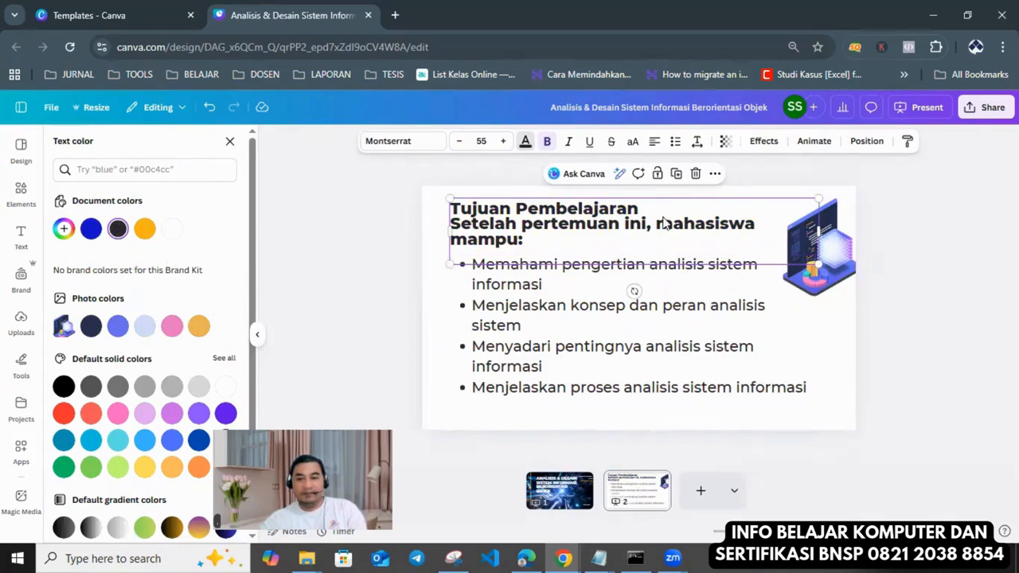
{"action": "left_click", "coordinate": [636, 213]}
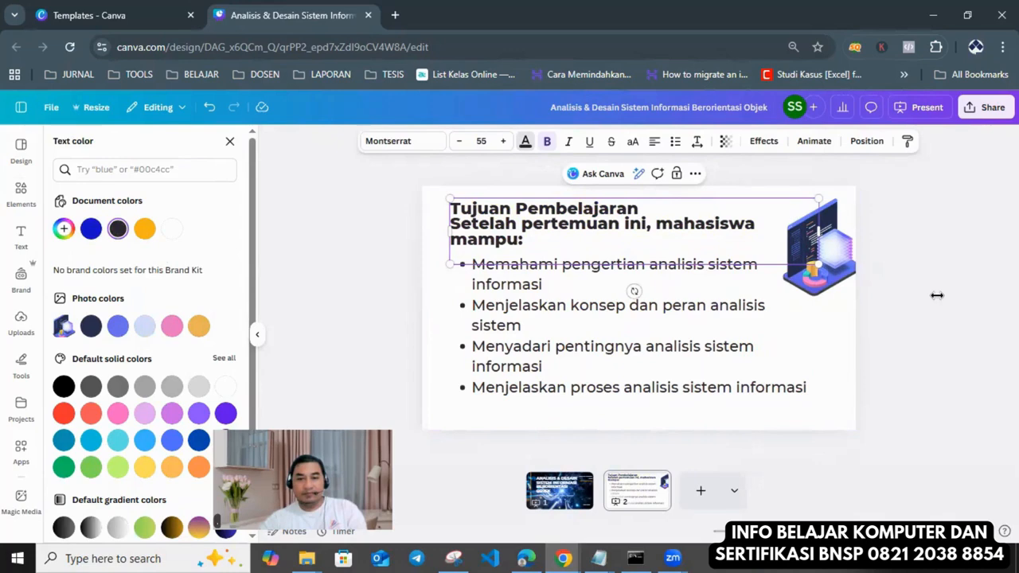
{"action": "key", "text": "Escape"}
{"action": "key", "text": "Escape"}
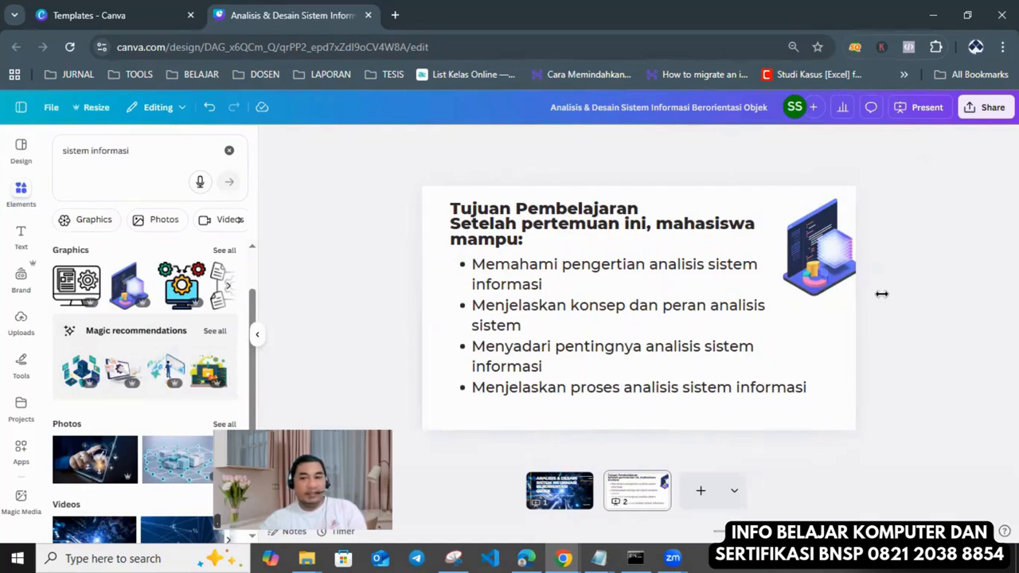
- Search the elements for a background and set the beige fabric photo as the slide's background image
{"action": "left_click", "coordinate": [150, 149]}
{"action": "type", "text": "bac"}
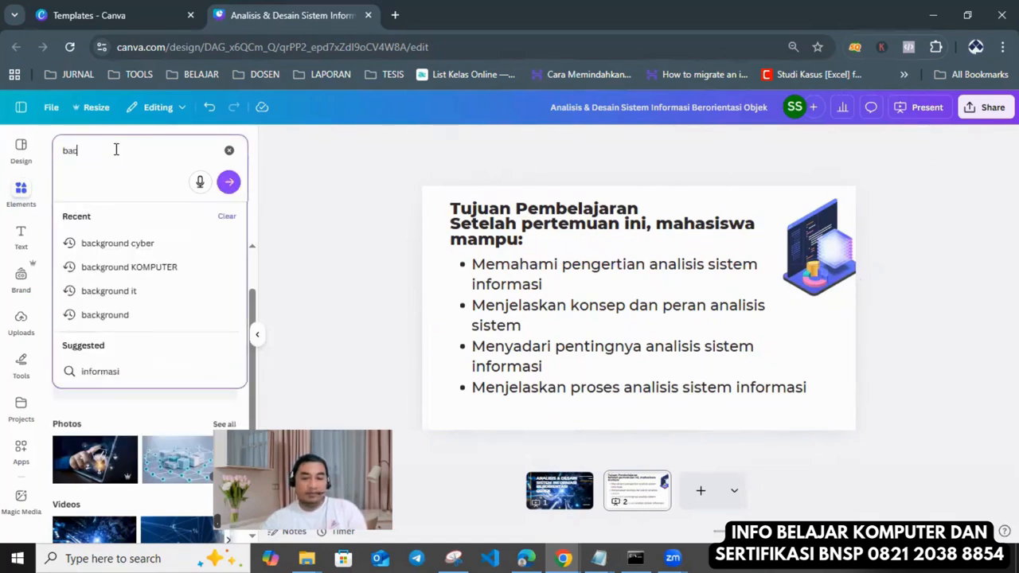
{"action": "type", "text": "kgrounf"}
{"action": "key", "text": "Return"}
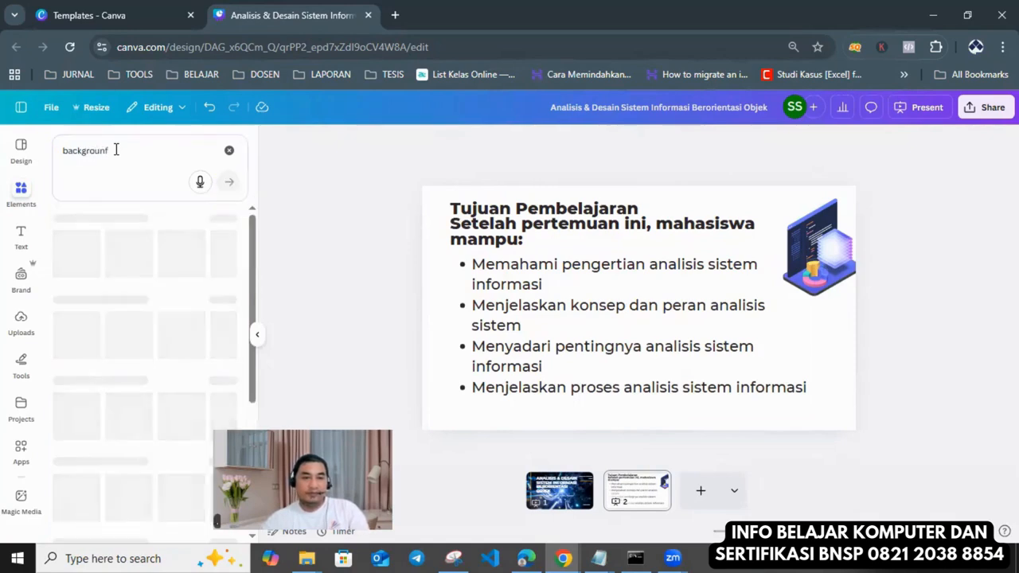
{"action": "scroll", "coordinate": [134, 395], "scroll_direction": "down", "scroll_amount": 4}
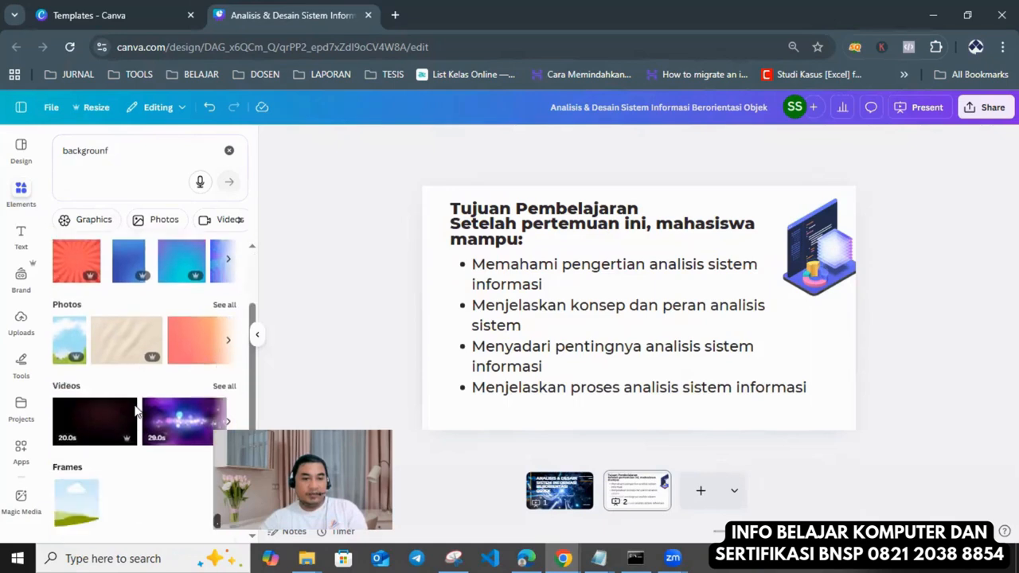
{"action": "scroll", "coordinate": [141, 384], "scroll_direction": "up", "scroll_amount": 5}
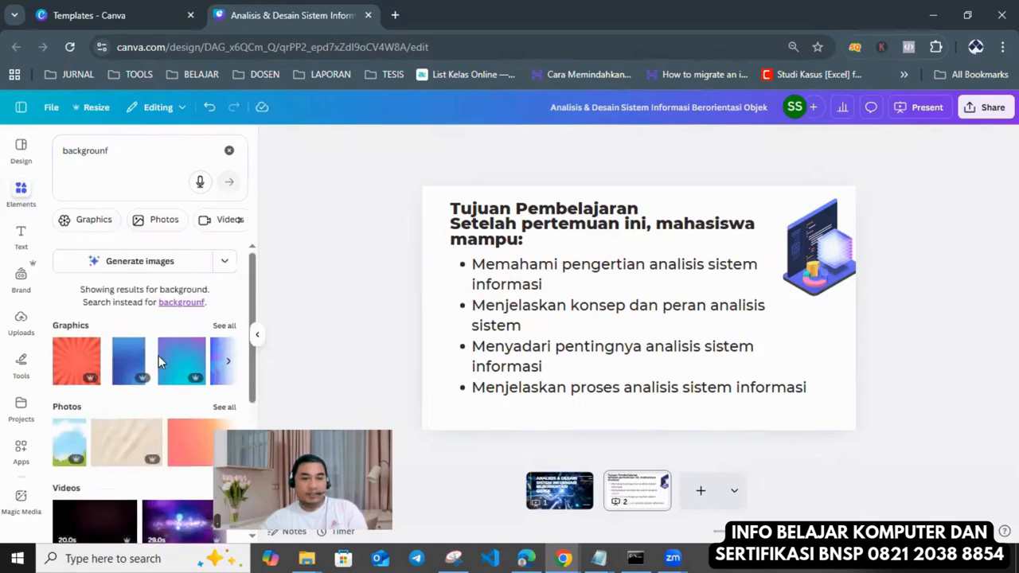
{"action": "left_click", "coordinate": [129, 444]}
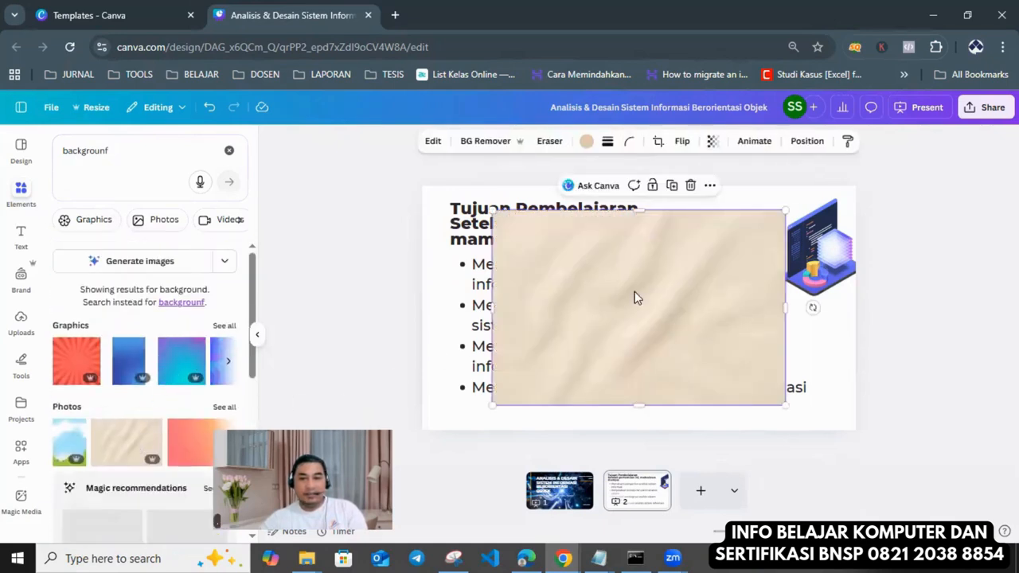
{"action": "right_click", "coordinate": [647, 280]}
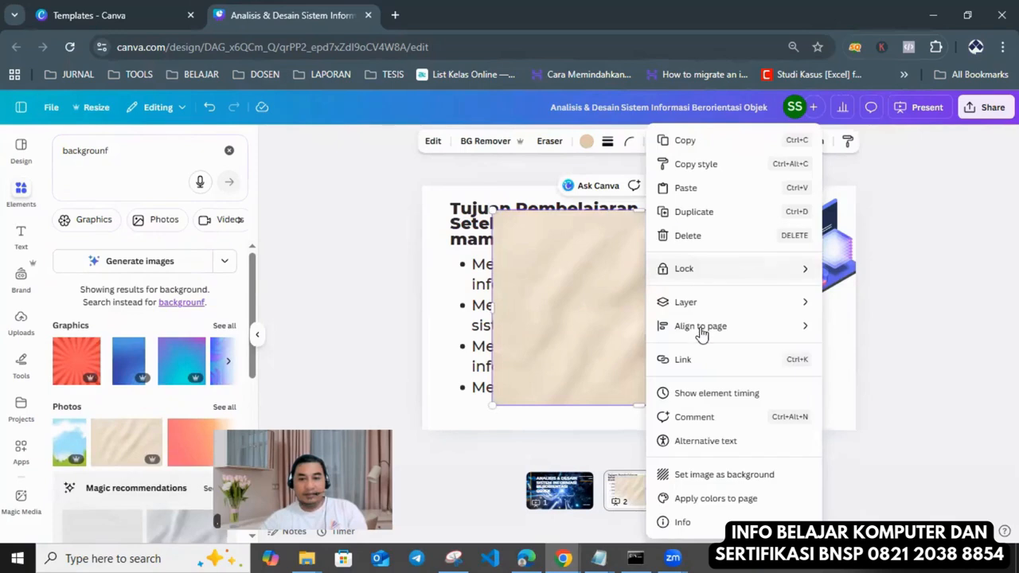
{"action": "left_click", "coordinate": [699, 476]}
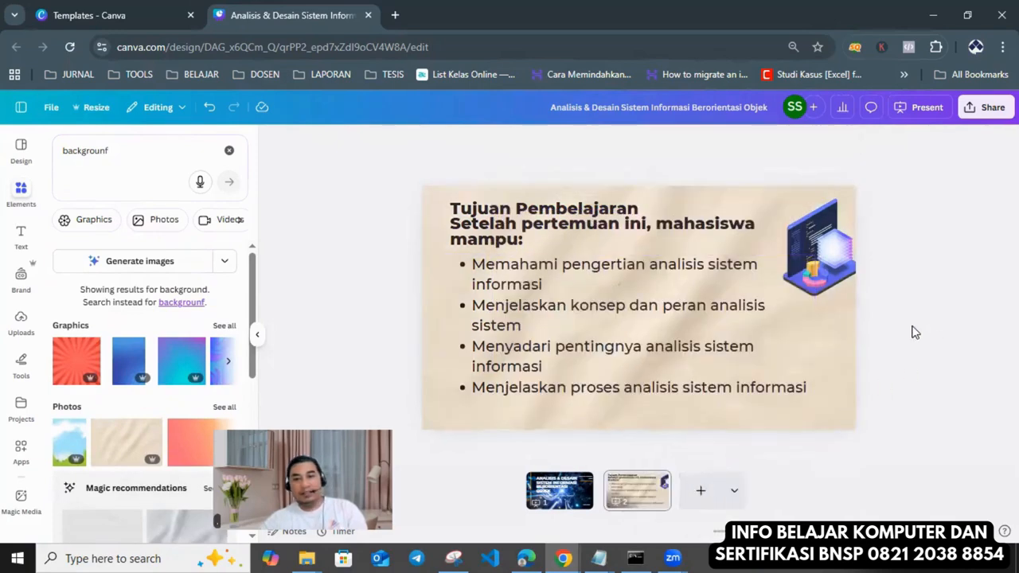
- Duplicate the learning-objectives slide and change the copy's heading to "Pendahuluan Analisis Sistem Informasi"
{"action": "right_click", "coordinate": [637, 490]}
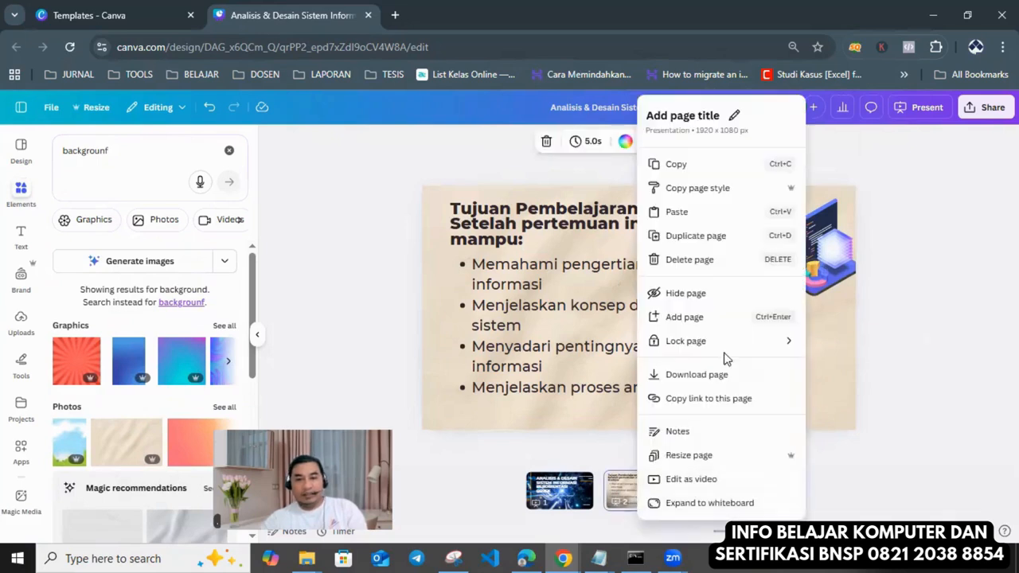
{"action": "left_click", "coordinate": [704, 236]}
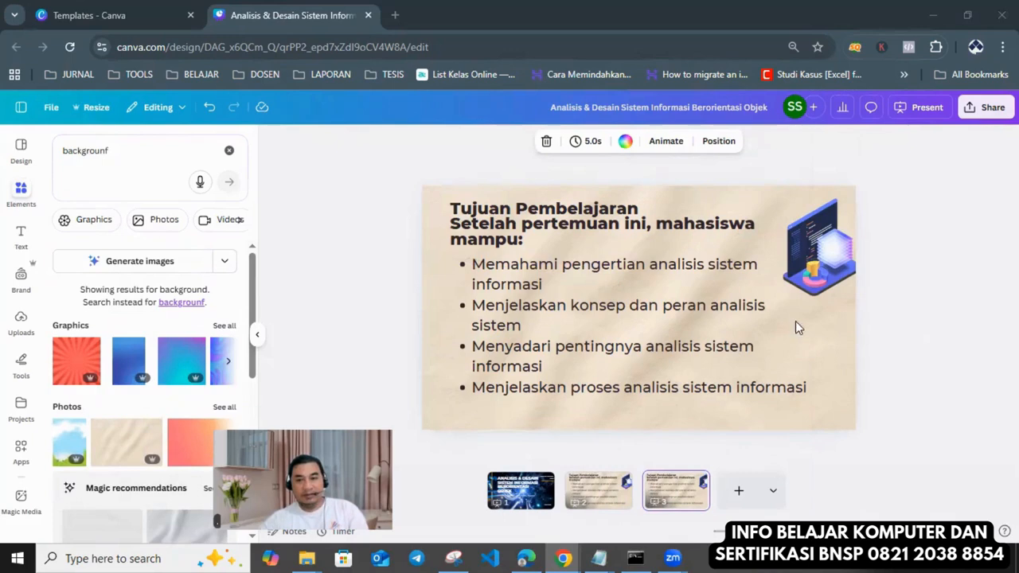
{"action": "left_click", "coordinate": [545, 227]}
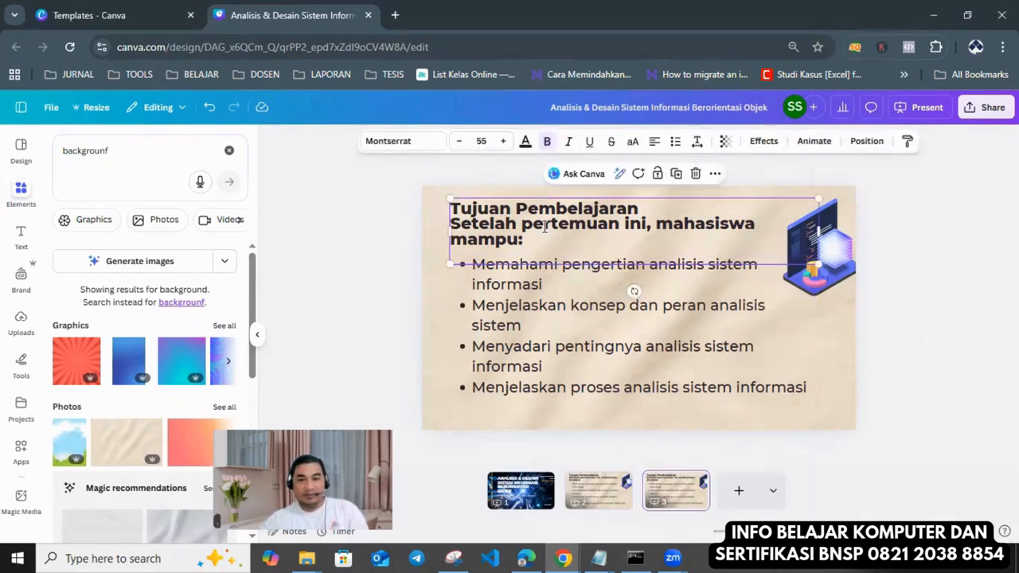
{"action": "triple_click", "coordinate": [545, 227]}
{"action": "type", "text": "Pendahuluan Analisis Sistem Informasi"}
{"action": "left_click", "coordinate": [988, 247]}
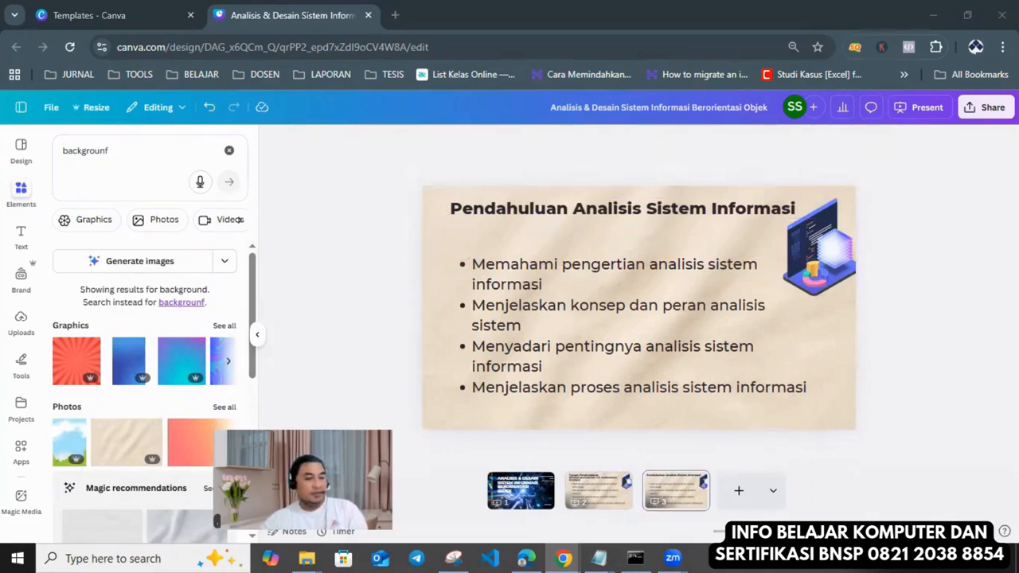
- Replace the bullets with four introduction points, from "Perkembangan teknologi menuntut sistem informasi yang efektif" to "Kesalahan di tahap analisis → berdampak besar pada tahap berikutnya"
{"action": "left_click", "coordinate": [549, 282]}
{"action": "left_click", "coordinate": [550, 282]}
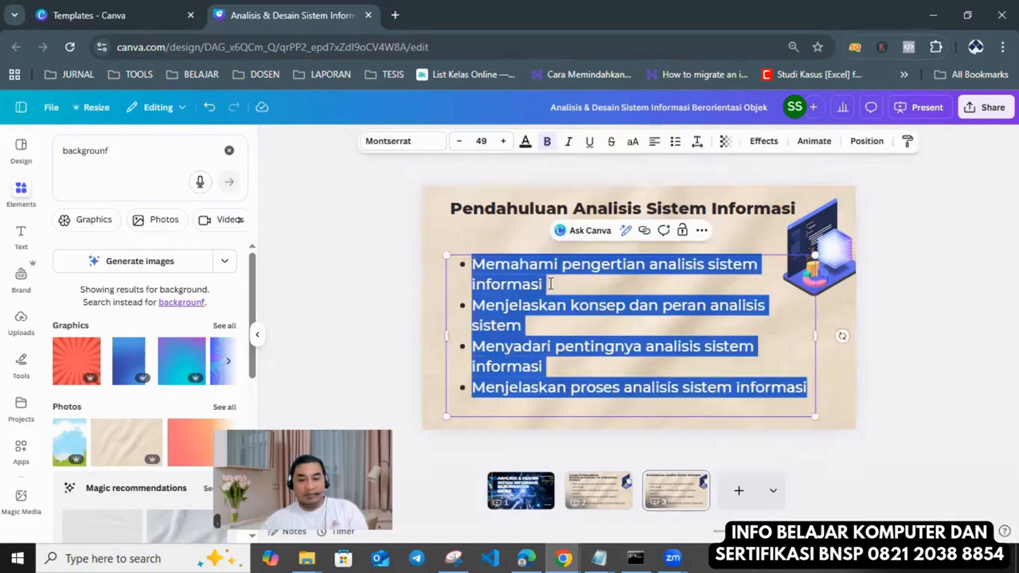
{"action": "type", "text": "Perkembangan teknologi menuntut sistem informasi yang efektif Banyak sistem gagal karena analisis kebutuhan yang tidak tepat Analisis sistem merupakan fondasi awal sebelum desain dan implementasi Kesalahan di tahap analisis → berdampak besar pada tahap berikutnya"}
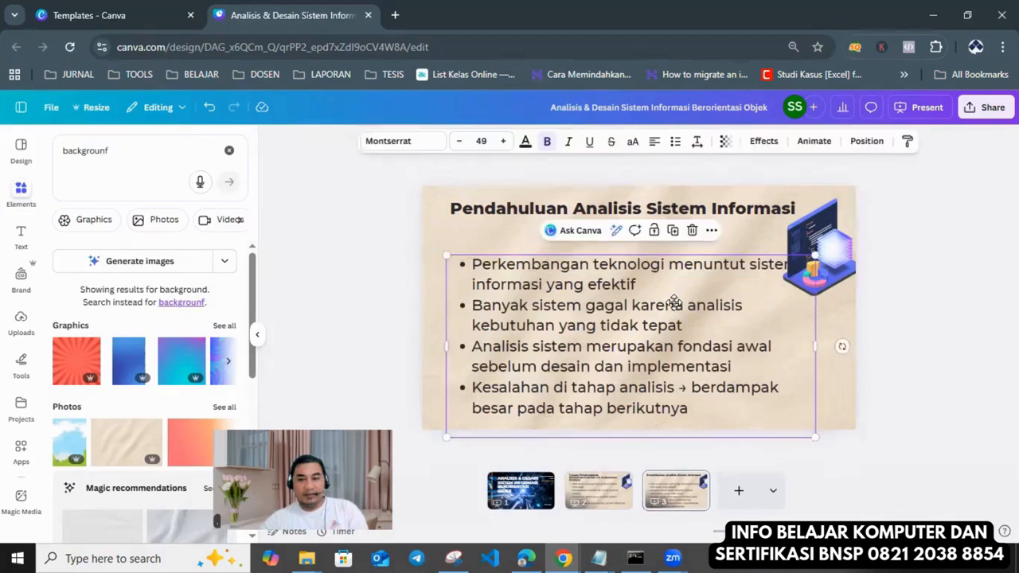
- Fit the bullet list just below the heading and beside the graphic by narrowing its text box and reducing its font size to 44
{"action": "left_click_drag", "start_coordinate": [676, 315], "coordinate": [664, 283]}
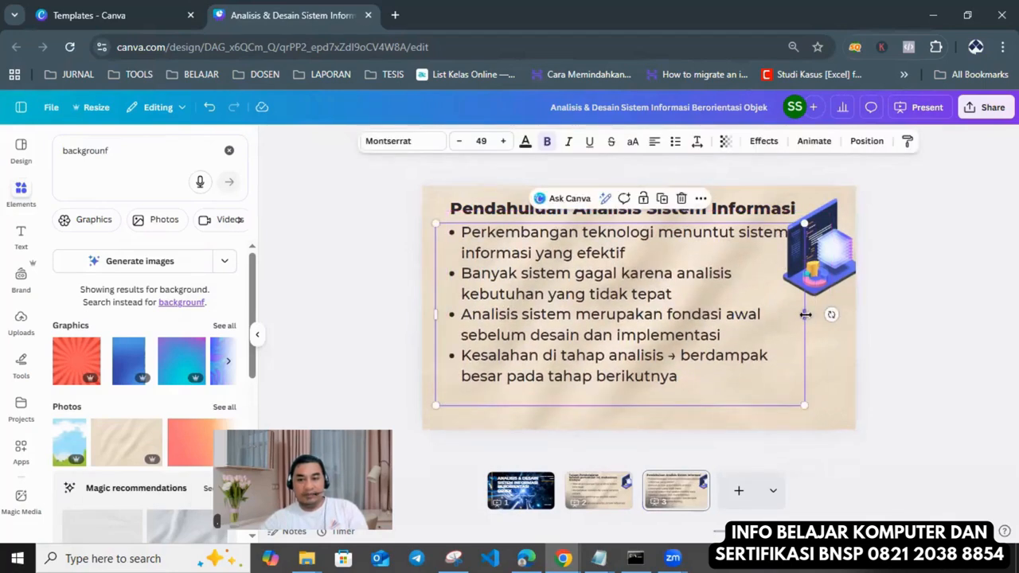
{"action": "left_click_drag", "start_coordinate": [806, 315], "coordinate": [778, 316]}
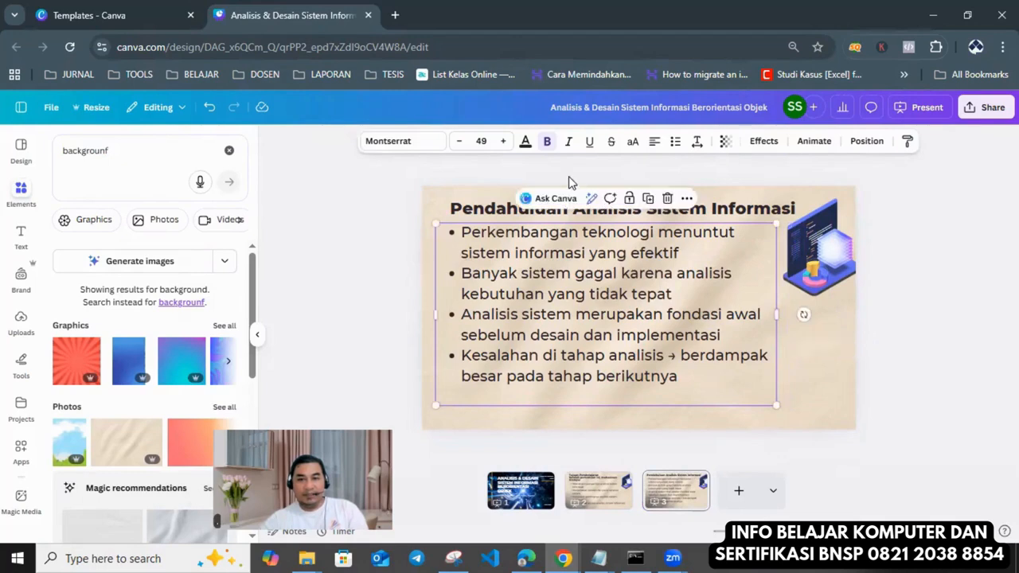
{"action": "left_click", "coordinate": [460, 143]}
{"action": "left_click", "coordinate": [460, 143]}
{"action": "left_click", "coordinate": [460, 143]}
{"action": "left_click", "coordinate": [461, 144]}
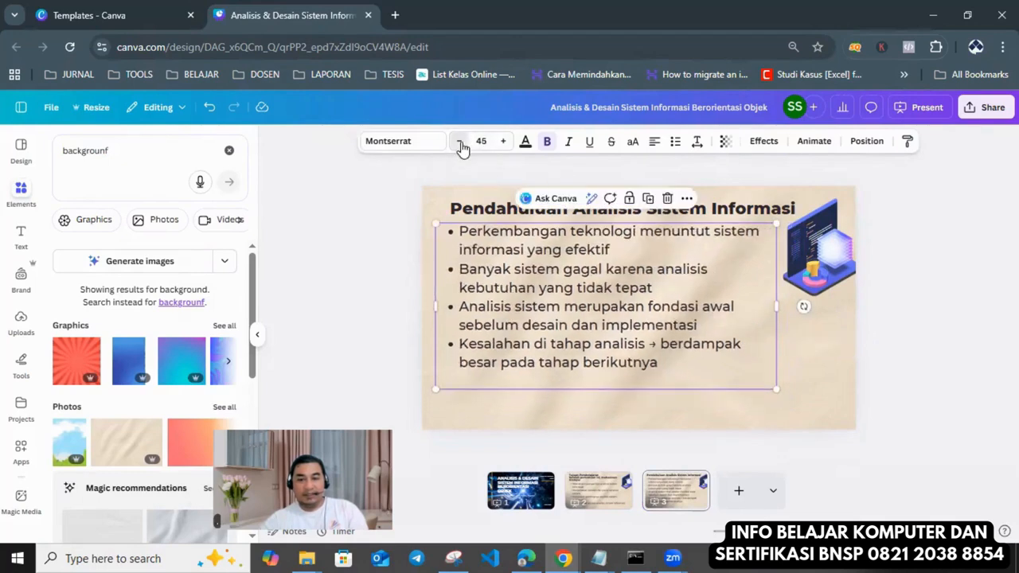
{"action": "left_click", "coordinate": [460, 144]}
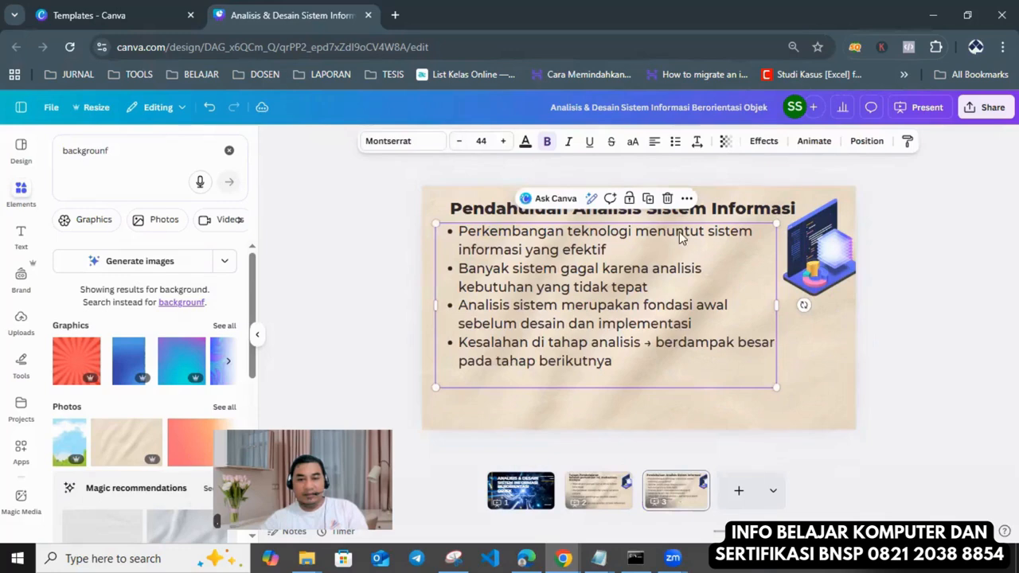
{"action": "left_click", "coordinate": [927, 316]}
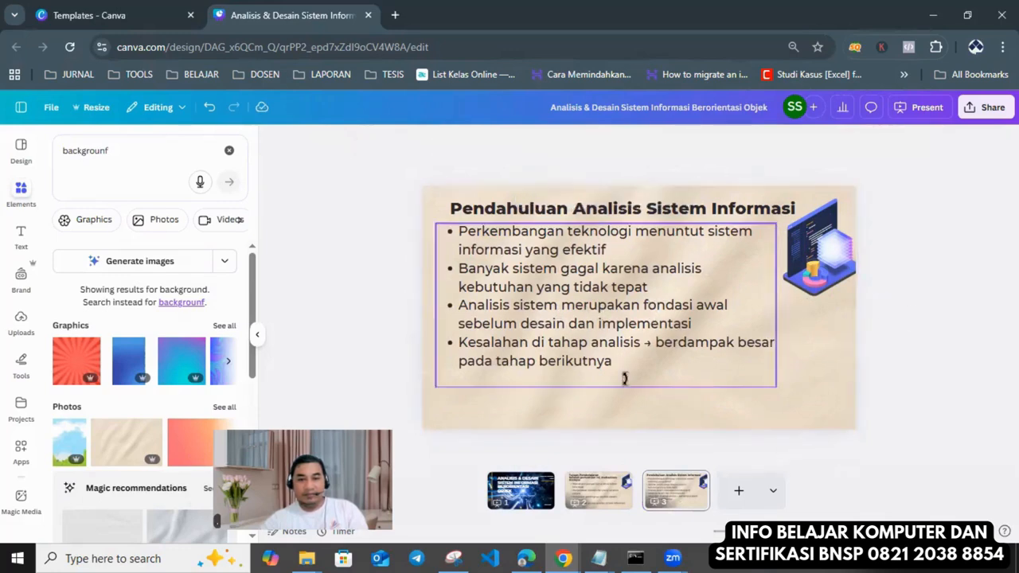
{"action": "left_click_drag", "start_coordinate": [618, 344], "coordinate": [664, 339]}
{"action": "left_click", "coordinate": [880, 377]}
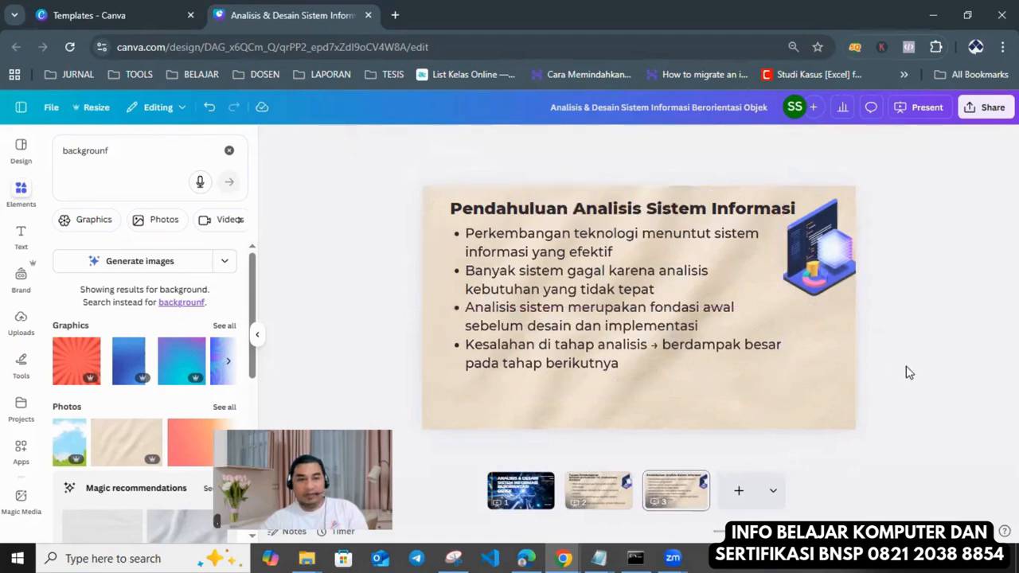
- Browse the text font combinations and place the "Elegant Cursive" combination below the bullet list on the introduction slide
{"action": "left_click", "coordinate": [22, 236]}
{"action": "scroll", "coordinate": [132, 323], "scroll_direction": "down", "scroll_amount": 5}
{"action": "scroll", "coordinate": [132, 323], "scroll_direction": "down", "scroll_amount": 5}
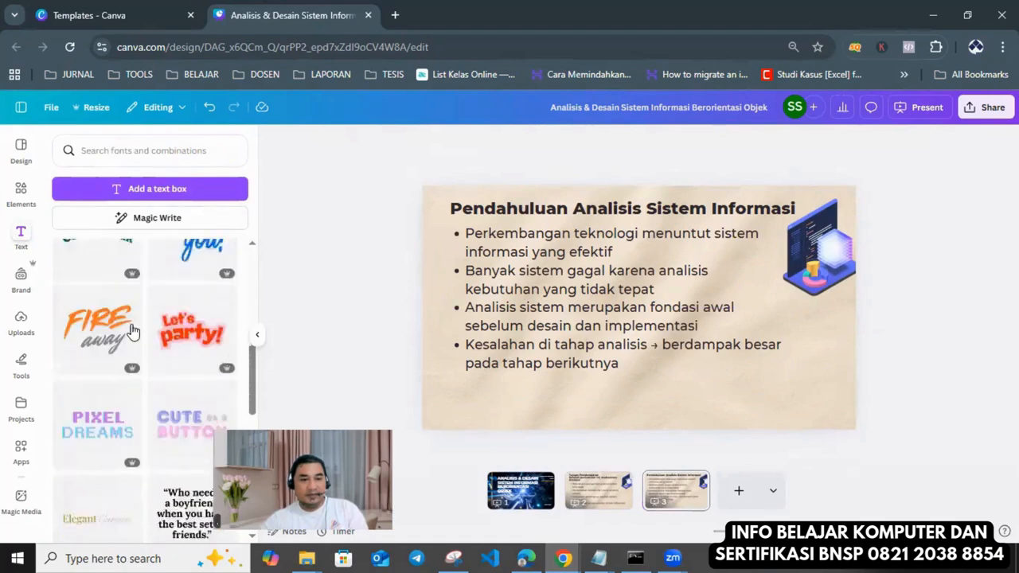
{"action": "scroll", "coordinate": [145, 331], "scroll_direction": "down", "scroll_amount": 5}
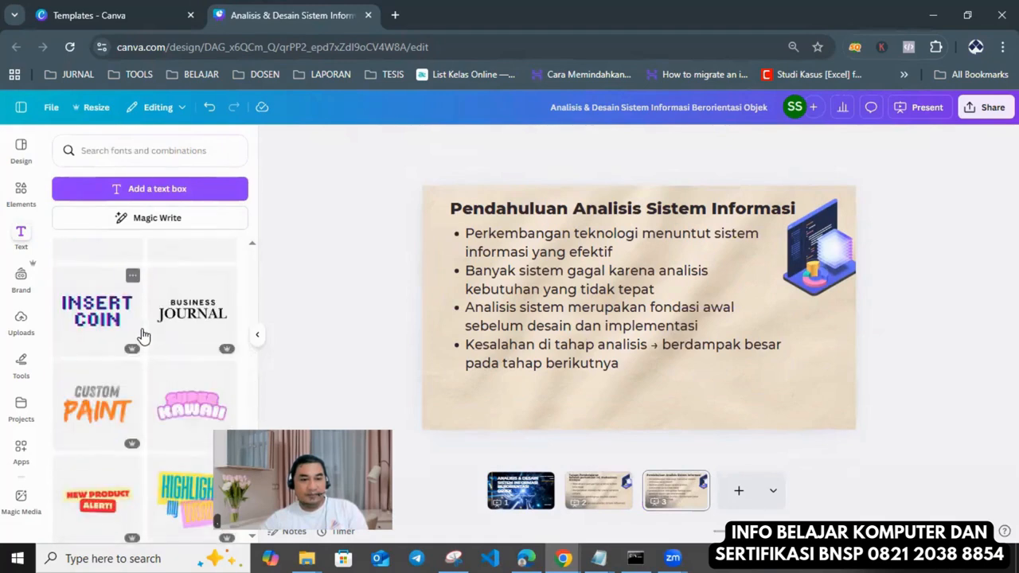
{"action": "scroll", "coordinate": [168, 254], "scroll_direction": "up", "scroll_amount": 4}
{"action": "scroll", "coordinate": [159, 262], "scroll_direction": "up", "scroll_amount": 4}
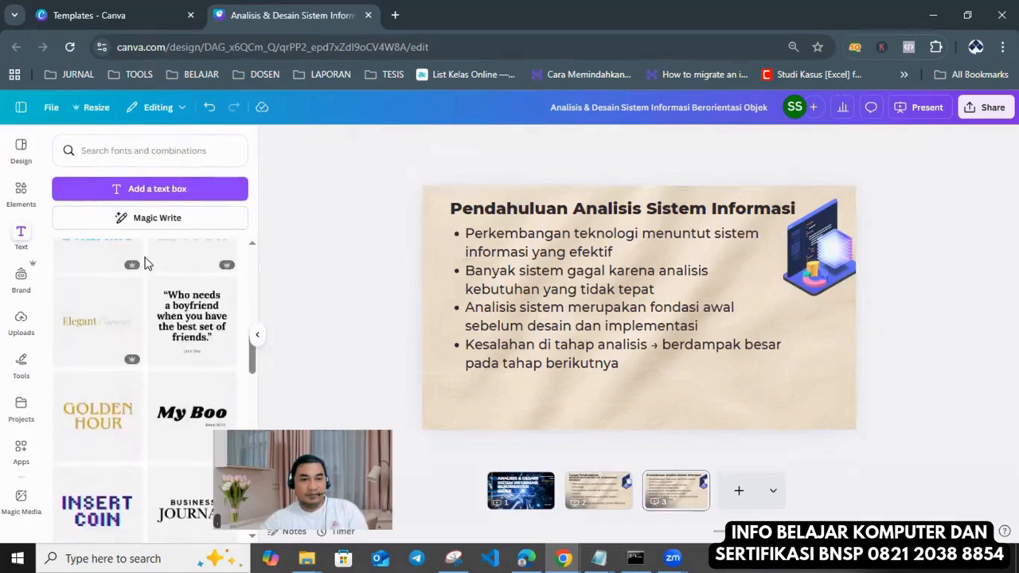
{"action": "scroll", "coordinate": [147, 275], "scroll_direction": "up", "scroll_amount": 4}
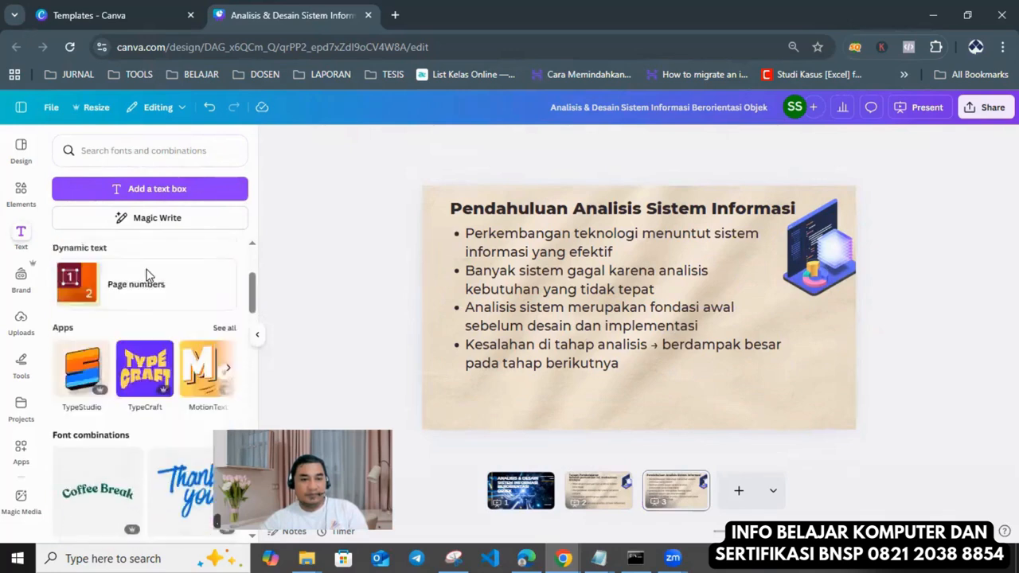
{"action": "scroll", "coordinate": [148, 275], "scroll_direction": "down", "scroll_amount": 3}
{"action": "scroll", "coordinate": [150, 309], "scroll_direction": "down", "scroll_amount": 5}
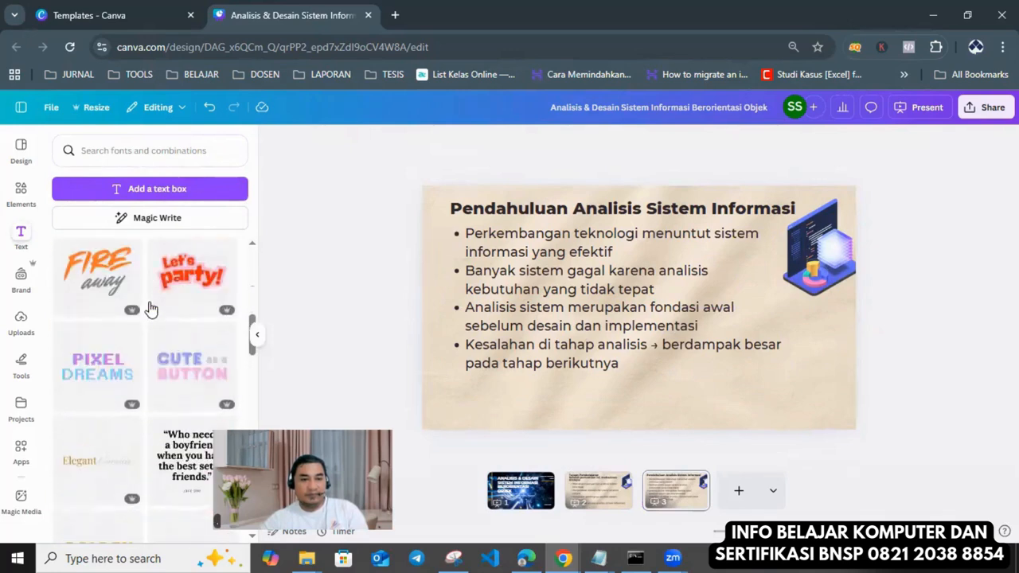
{"action": "scroll", "coordinate": [148, 307], "scroll_direction": "up", "scroll_amount": 1}
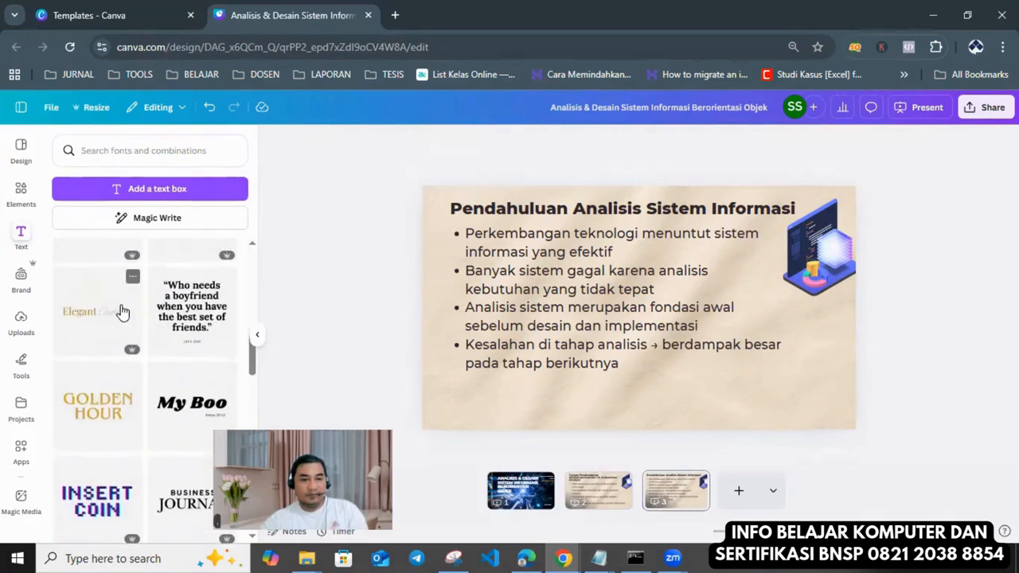
{"action": "left_click_drag", "start_coordinate": [119, 309], "coordinate": [549, 398]}
- Clear the word "Cursive", replace "Elegant" with "Sistem yang baik selalu diawali dengan analisis yang baik." and remove the empty text box
{"action": "left_click", "coordinate": [578, 405]}
{"action": "double_click", "coordinate": [579, 404]}
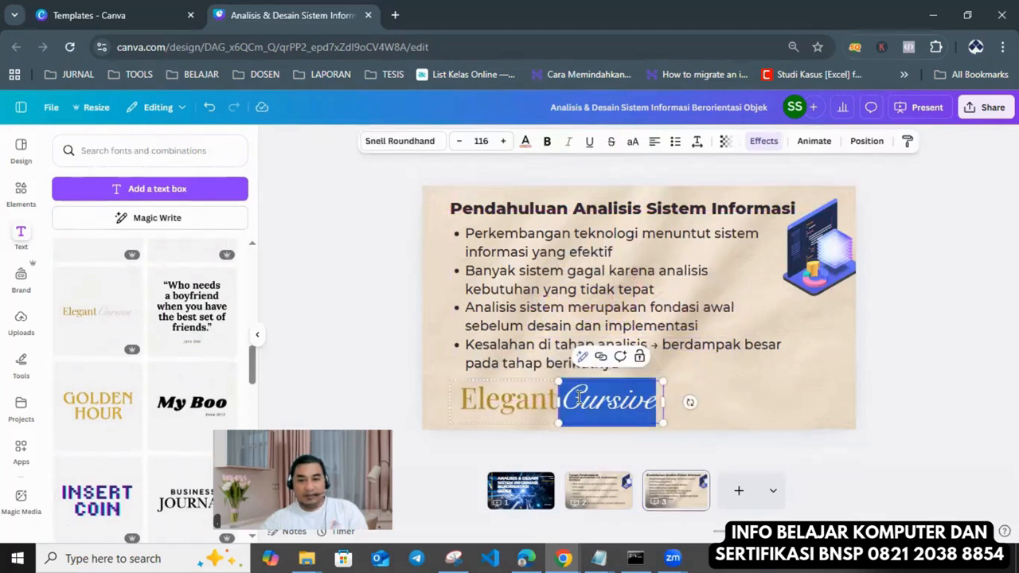
{"action": "key", "text": "BackSpace"}
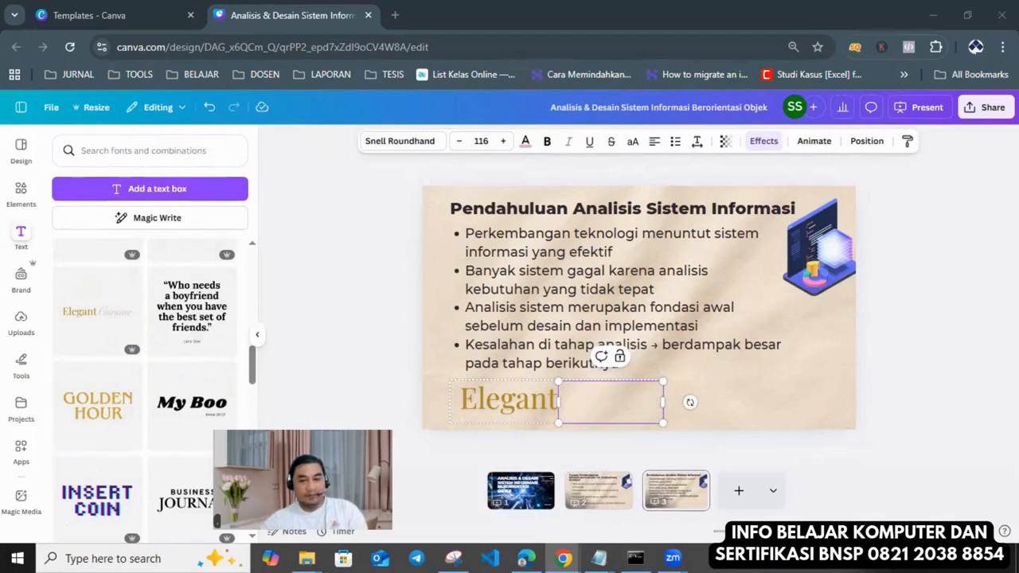
{"action": "left_click", "coordinate": [469, 398]}
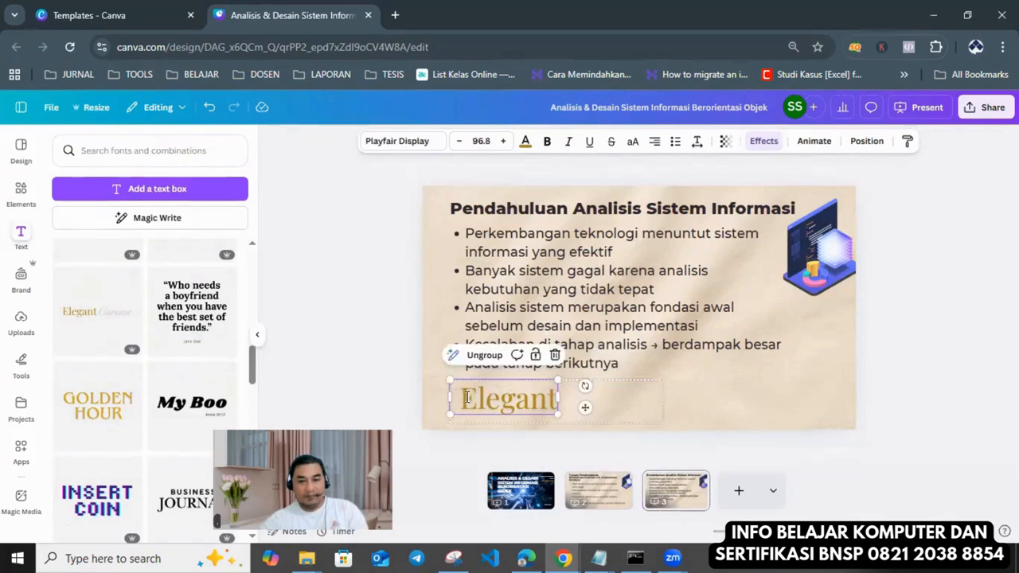
{"action": "double_click", "coordinate": [468, 398]}
{"action": "key", "text": "ctrl+v"}
{"action": "left_click", "coordinate": [657, 405]}
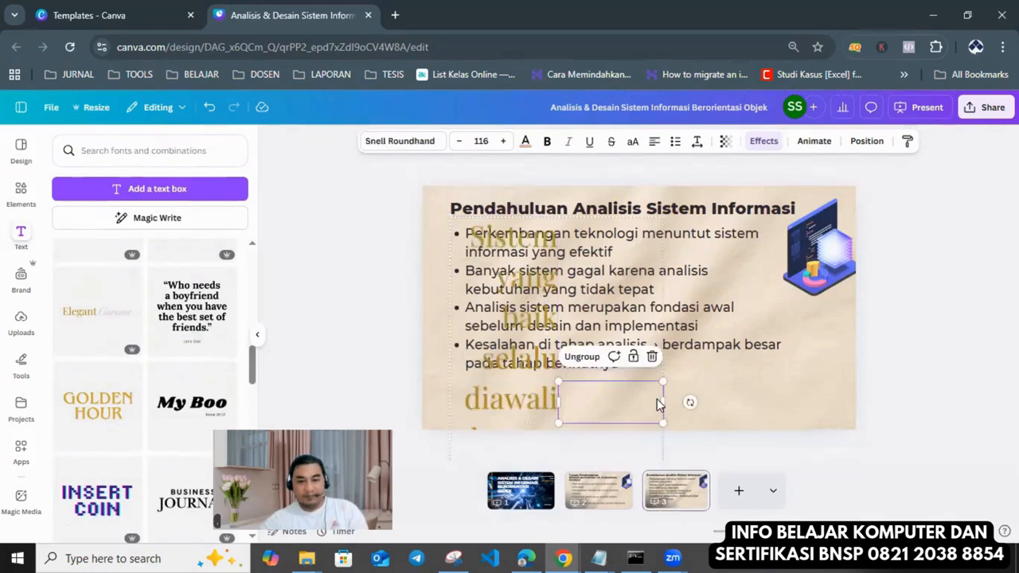
{"action": "left_click", "coordinate": [655, 399]}
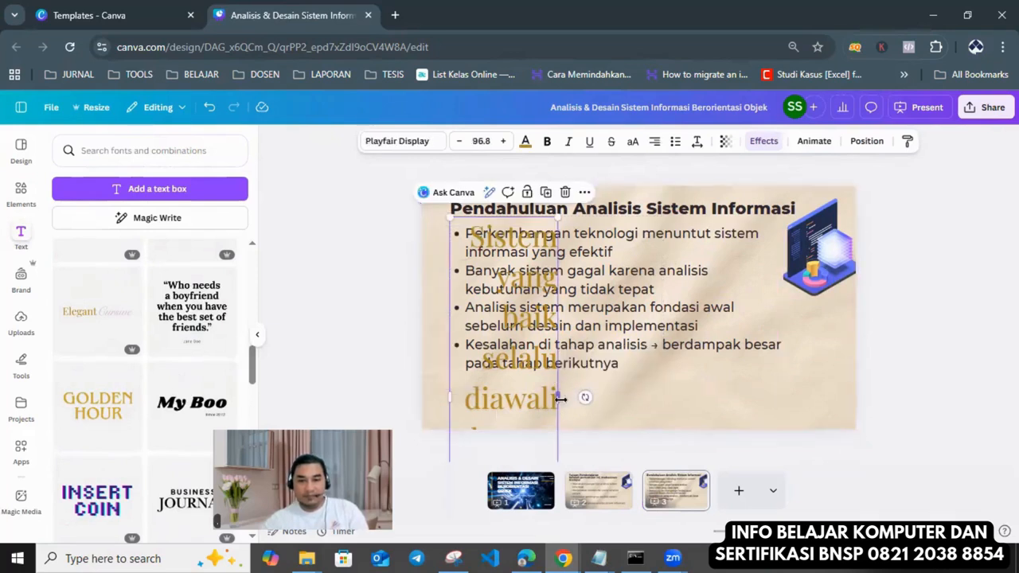
- Widen the quote's text box across most of the slide, justify its text and reduce its font size to 56.8
{"action": "left_click_drag", "start_coordinate": [560, 400], "coordinate": [833, 421]}
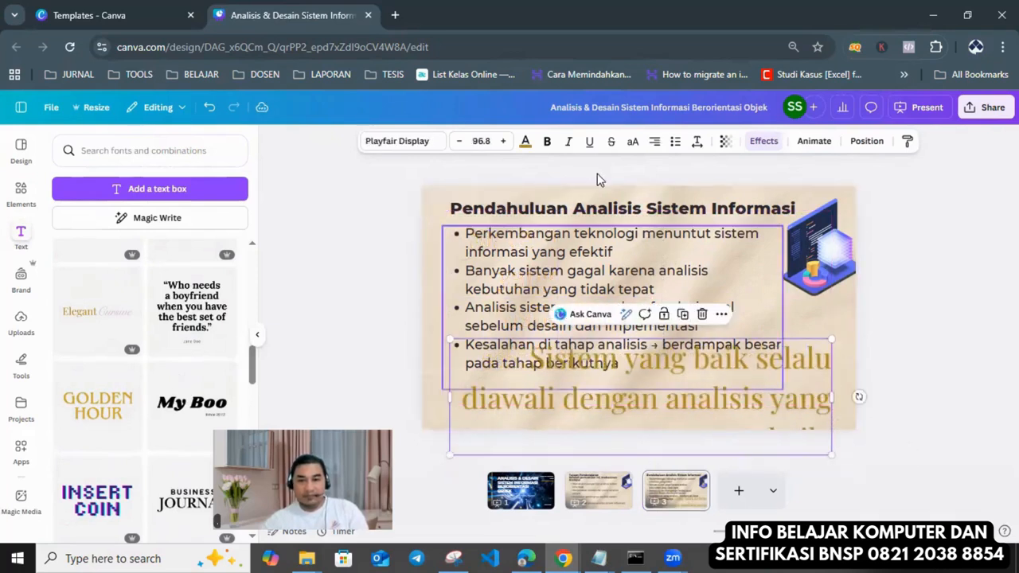
{"action": "left_click", "coordinate": [655, 143]}
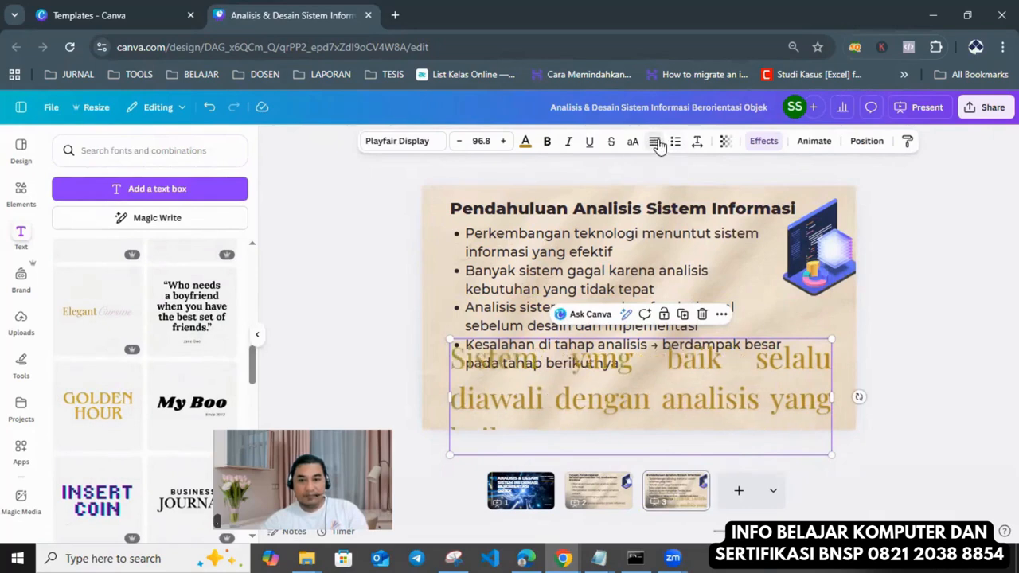
{"action": "left_click", "coordinate": [458, 143]}
{"action": "left_click", "coordinate": [457, 144]}
{"action": "left_click", "coordinate": [458, 143]}
{"action": "left_click", "coordinate": [457, 143]}
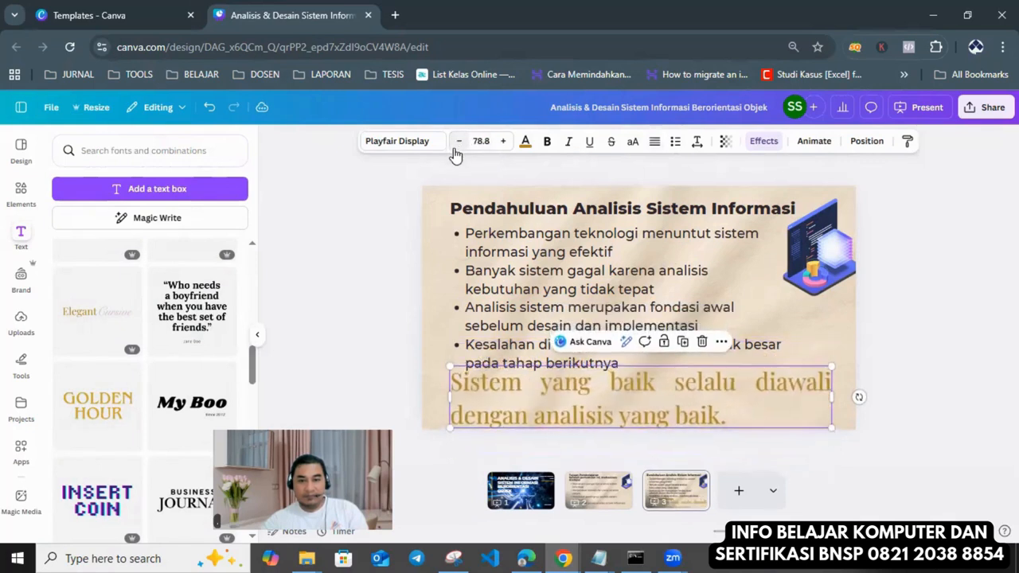
{"action": "left_click", "coordinate": [457, 151]}
{"action": "left_click", "coordinate": [456, 152]}
{"action": "left_click", "coordinate": [457, 153]}
{"action": "left_click", "coordinate": [458, 154]}
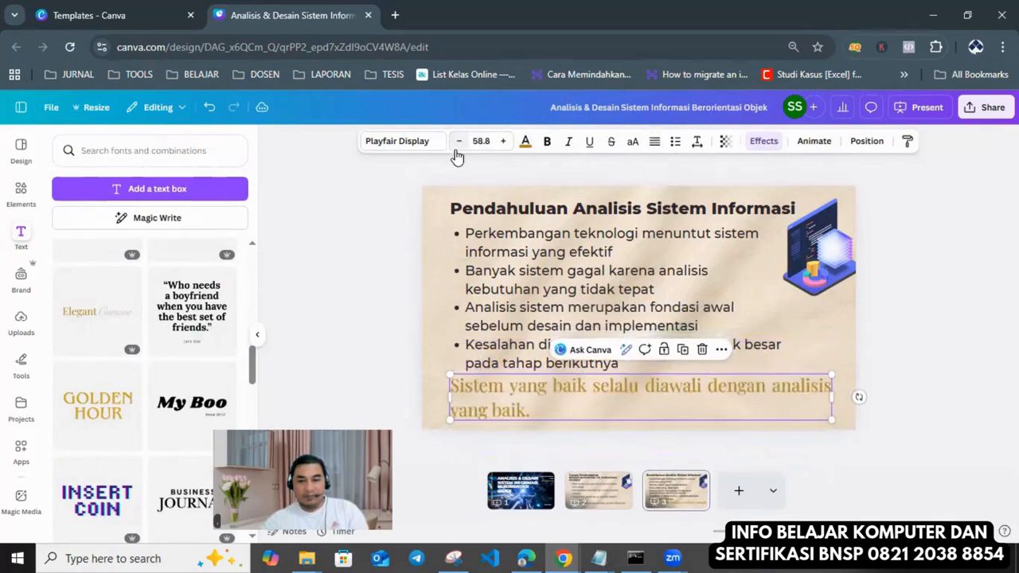
{"action": "left_click", "coordinate": [864, 394]}
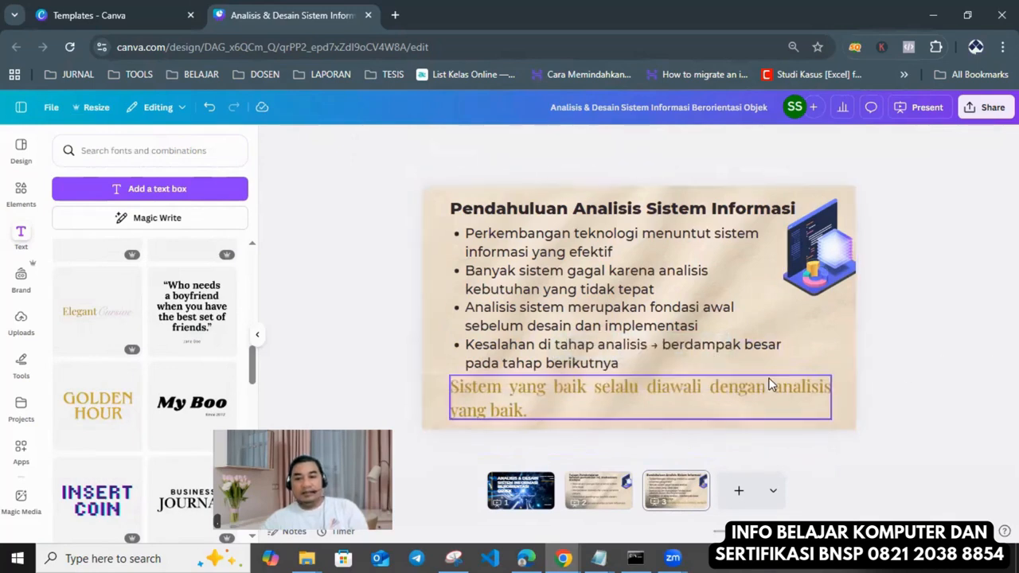
- Position the gold quote just below the bullet list, fully inside the slide's lower edge
{"action": "left_click_drag", "start_coordinate": [770, 386], "coordinate": [832, 384]}
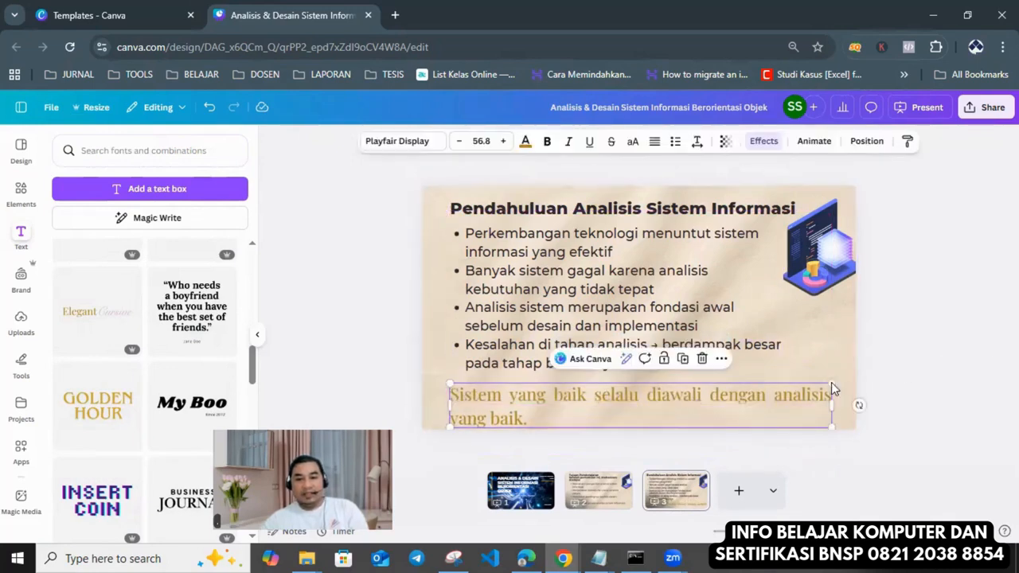
{"action": "left_click", "coordinate": [949, 363]}
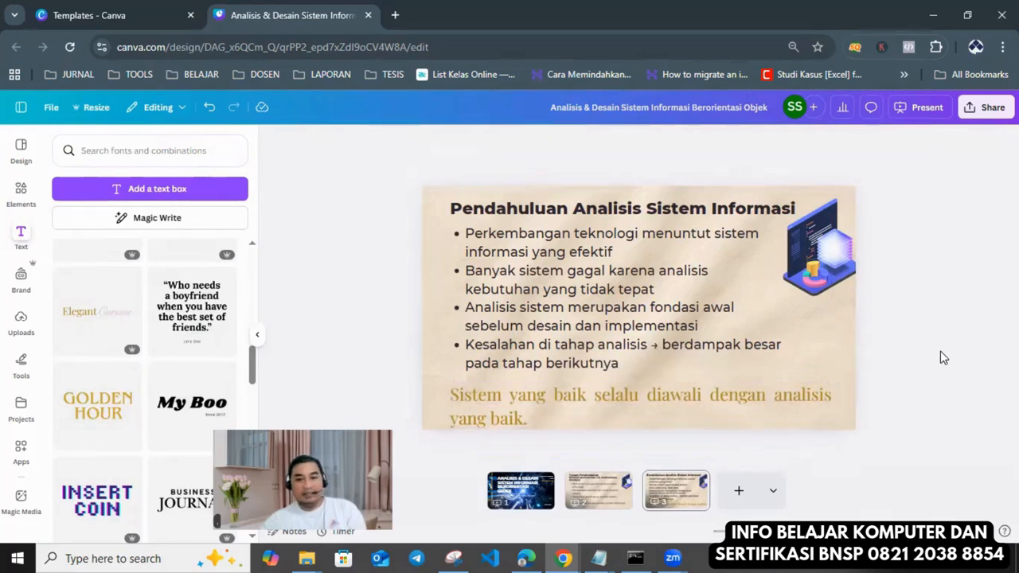
{"action": "left_click", "coordinate": [723, 401]}
{"action": "left_click_drag", "start_coordinate": [723, 400], "coordinate": [723, 394]}
{"action": "left_click", "coordinate": [928, 341]}
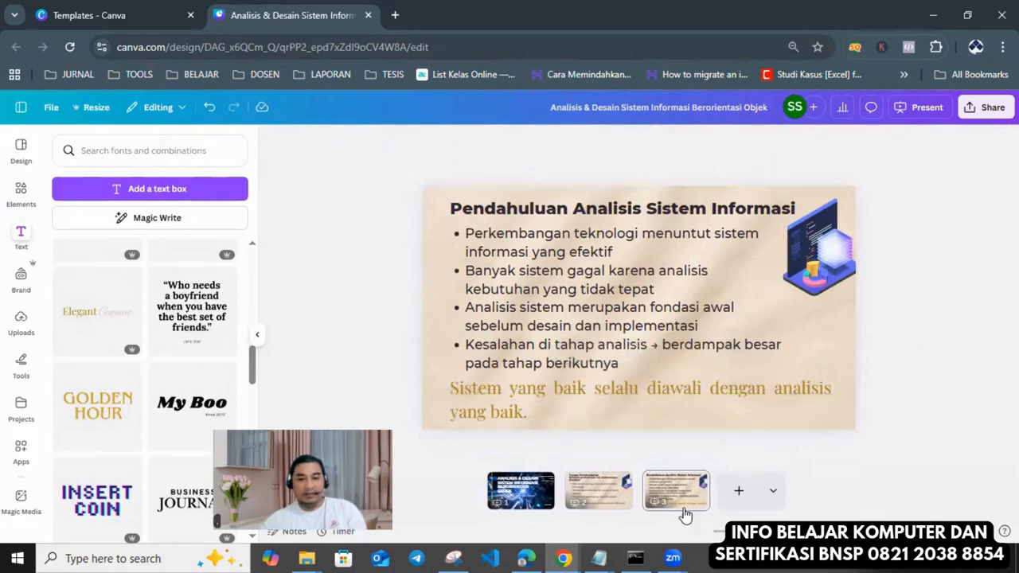
- Review the cover and learning-objectives slides, and duplicate the introduction slide
{"action": "left_click", "coordinate": [589, 495]}
{"action": "left_click", "coordinate": [529, 493]}
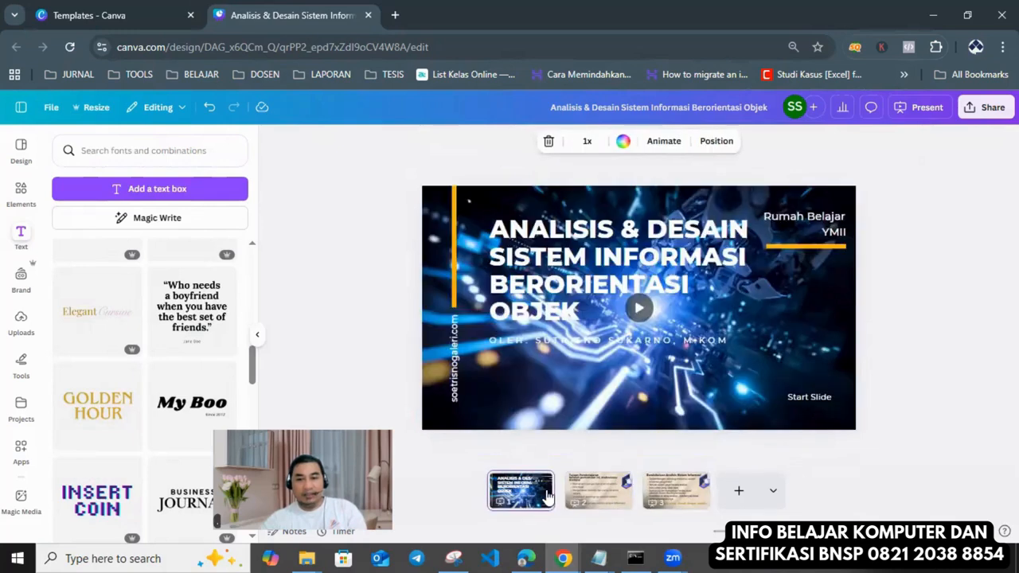
{"action": "left_click", "coordinate": [613, 500]}
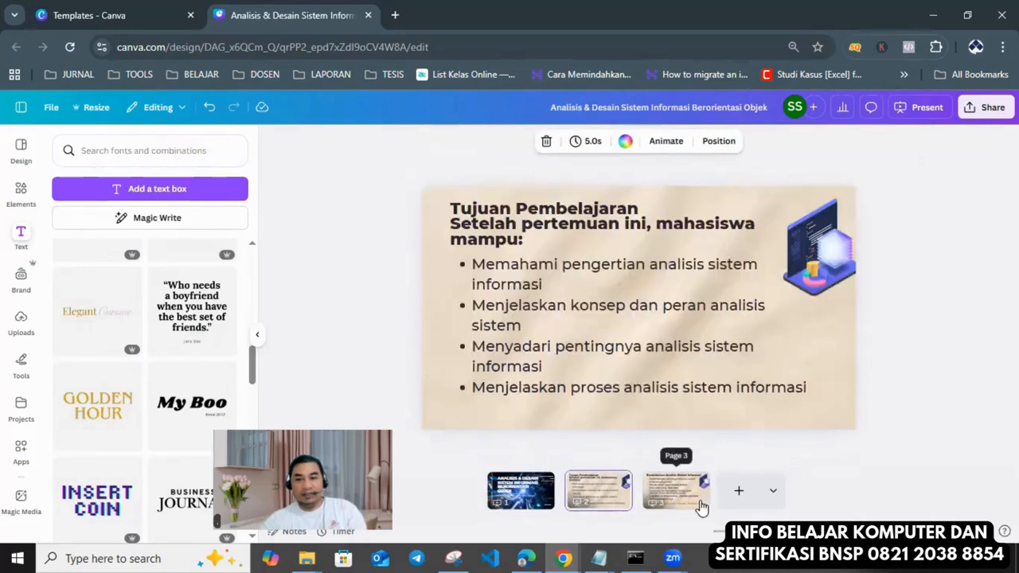
{"action": "left_click", "coordinate": [682, 503]}
{"action": "right_click", "coordinate": [682, 503]}
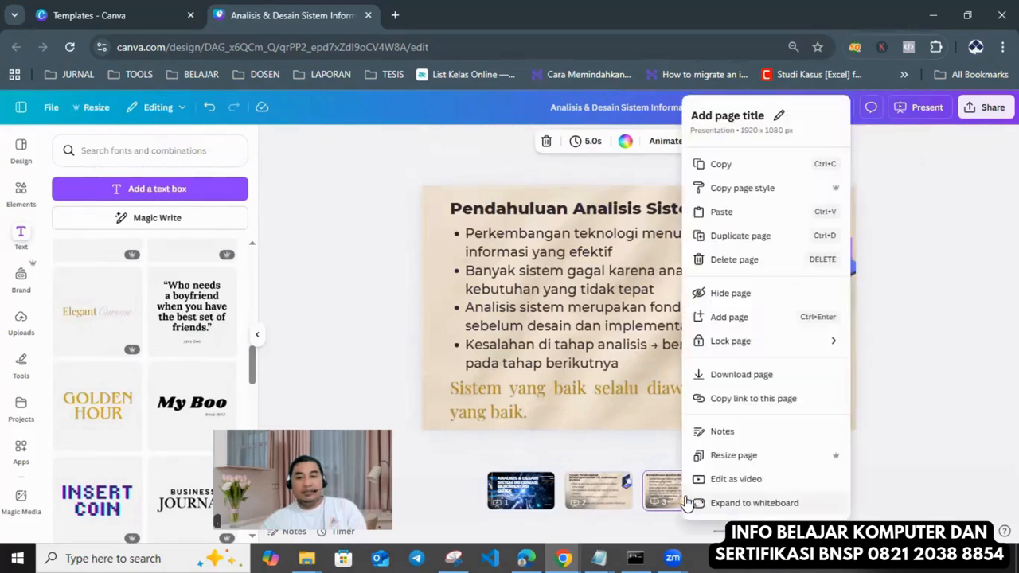
{"action": "left_click", "coordinate": [741, 236]}
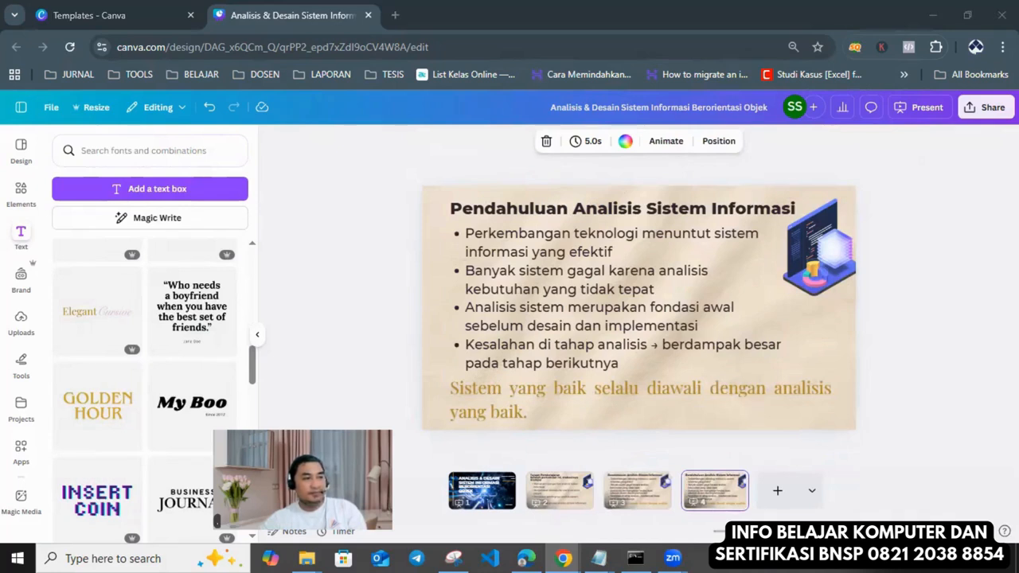
- Change the duplicated slide's heading to "Pengertian Analisis Sistem Informasi"
{"action": "left_click", "coordinate": [574, 274]}
{"action": "left_click", "coordinate": [603, 208]}
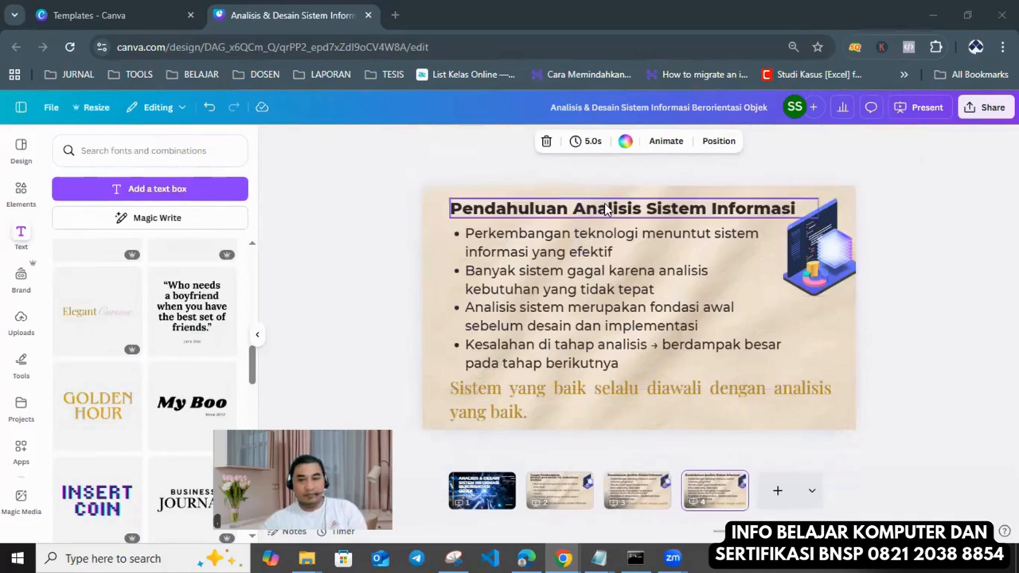
{"action": "double_click", "coordinate": [607, 205]}
{"action": "type", "text": "Pengertian Analisis Sistem Informasi"}
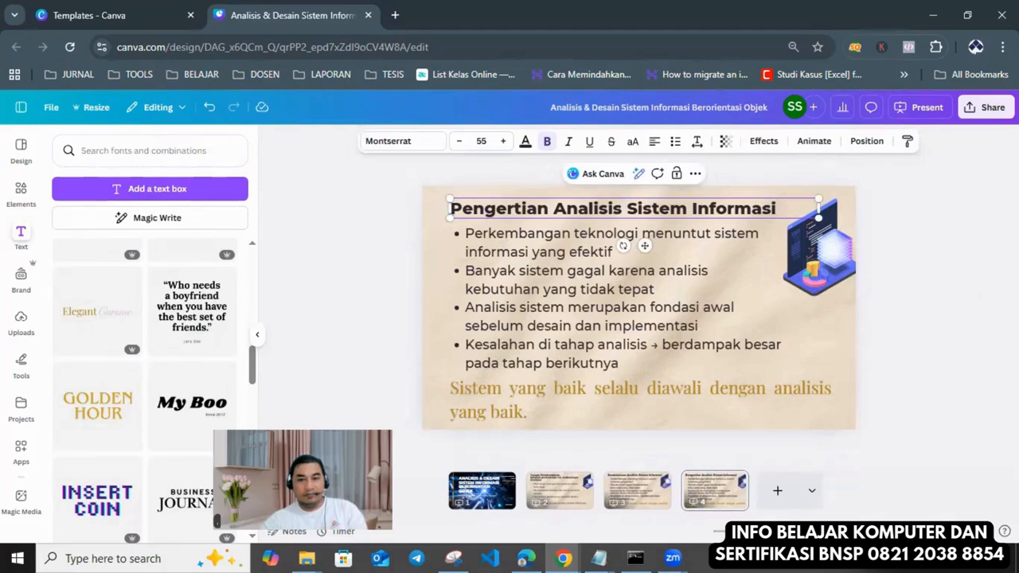
{"action": "key", "text": "Escape"}
{"action": "key", "text": "alt+Tab"}
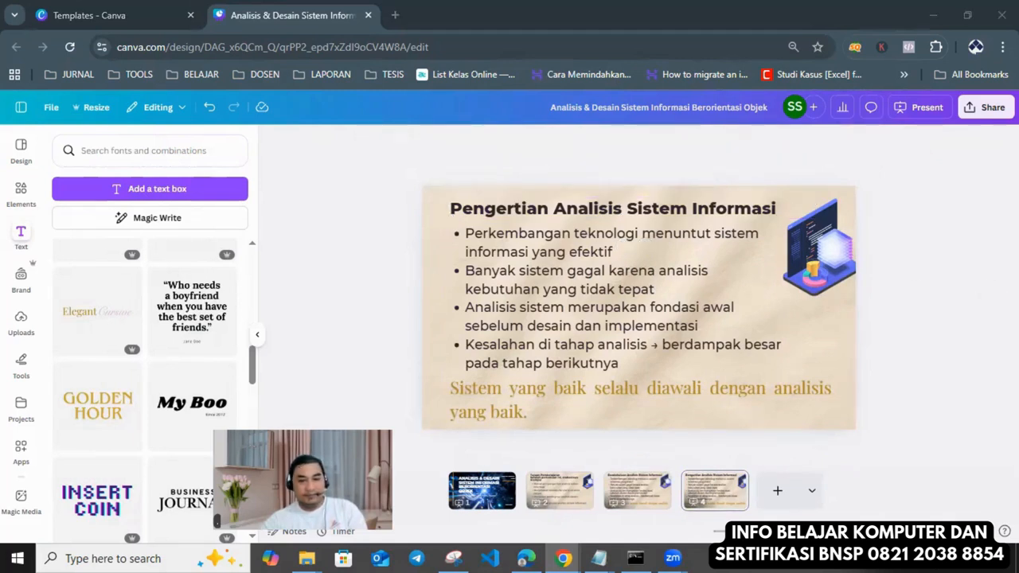
- Replace the bullets with "Analisis Sistem Informasi adalah:" and the definition from "Proses mempelajari sistem yang sedang berjalan" to "sebelum sistem dikembangkan."
{"action": "left_click", "coordinate": [501, 321]}
{"action": "key", "text": "ctrl+a"}
{"action": "type", "text": "Analisis Sistem Informasi adalah: Proses mempelajari sistem yang sedang berjalan untuk mengidentifikasi masalah, kebutuhan, dan solusi yang tepat sebelum sistem dikembangkan."}
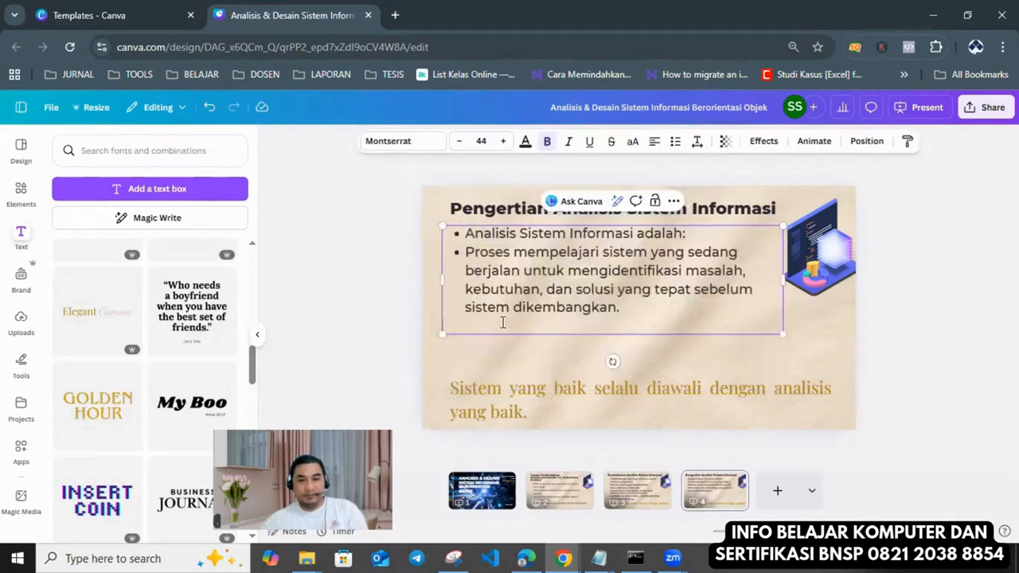
- Remove the bullet from the line "Analisis Sistem Informasi adalah:" and shift the text box to line up with the heading's left edge
{"action": "left_click", "coordinate": [516, 233]}
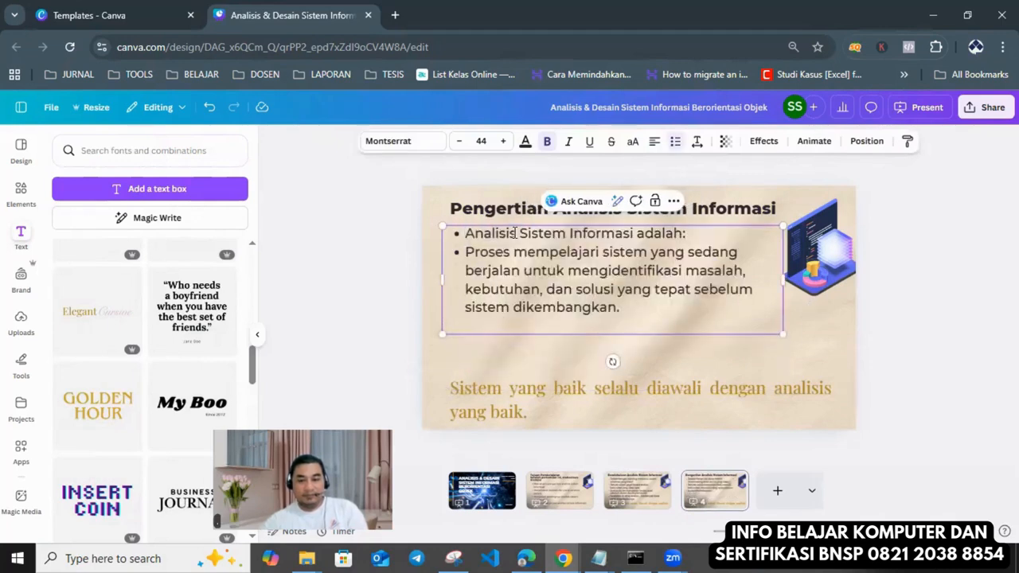
{"action": "key", "text": "Home"}
{"action": "key", "text": "BackSpace"}
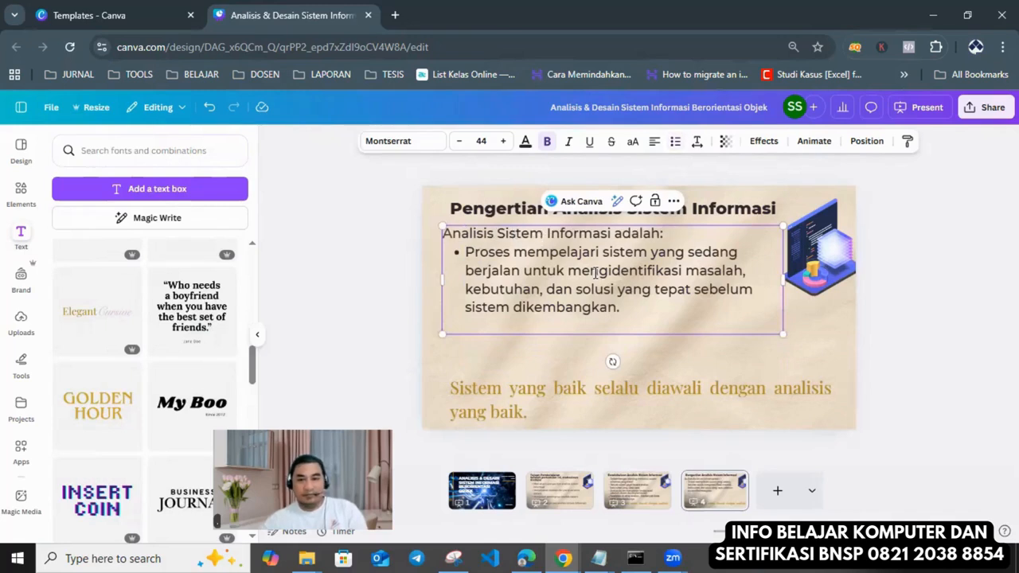
{"action": "left_click", "coordinate": [907, 297]}
{"action": "left_click_drag", "start_coordinate": [686, 288], "coordinate": [691, 295]}
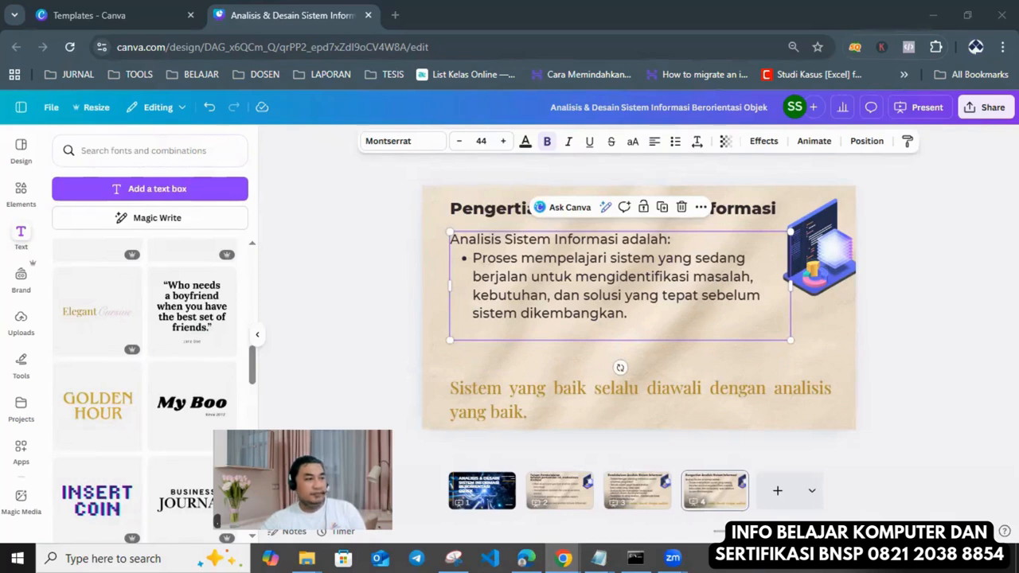
- Replace the gold quote with "Fokus utama:" and the points Masalah sistem, Kebutuhan pengguna, Proses bisnis and Tujuan organisasi
{"action": "left_click", "coordinate": [503, 398]}
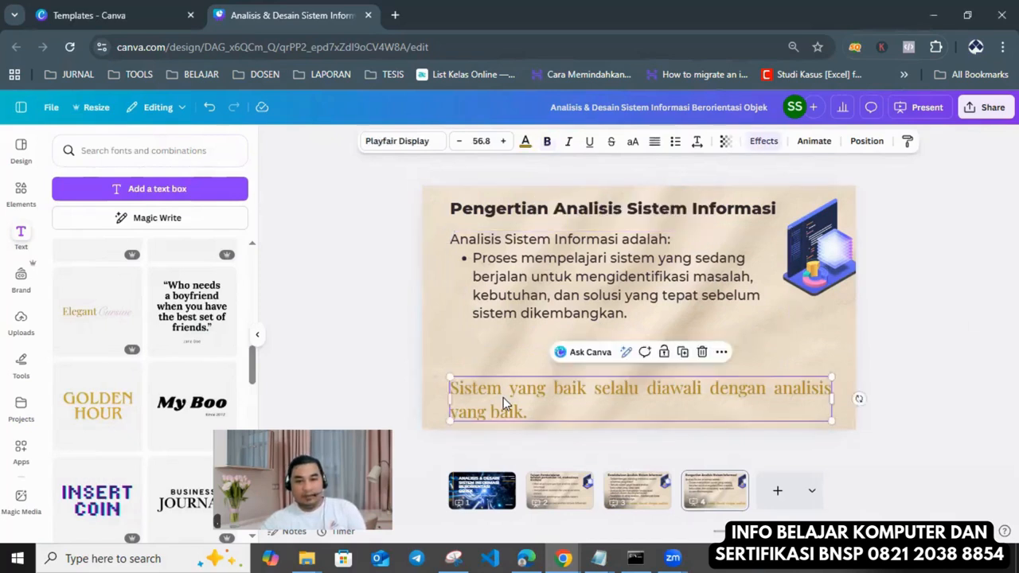
{"action": "left_click", "coordinate": [503, 397]}
{"action": "type", "text": "Fokus utama: Masalah sistem Kebutuhan pengguna Proses bisnis Tujuan organisasi"}
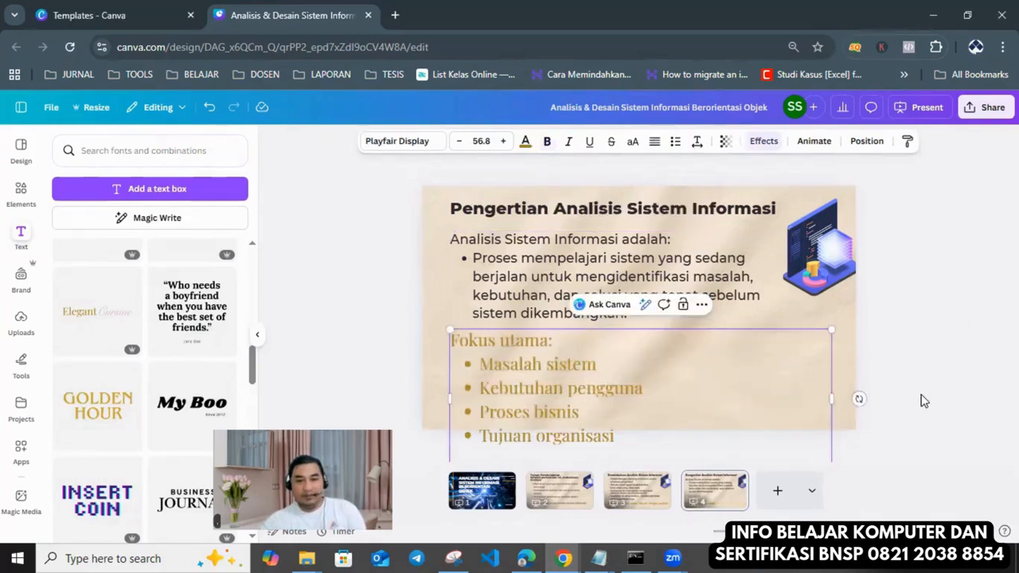
{"action": "key", "text": "Escape"}
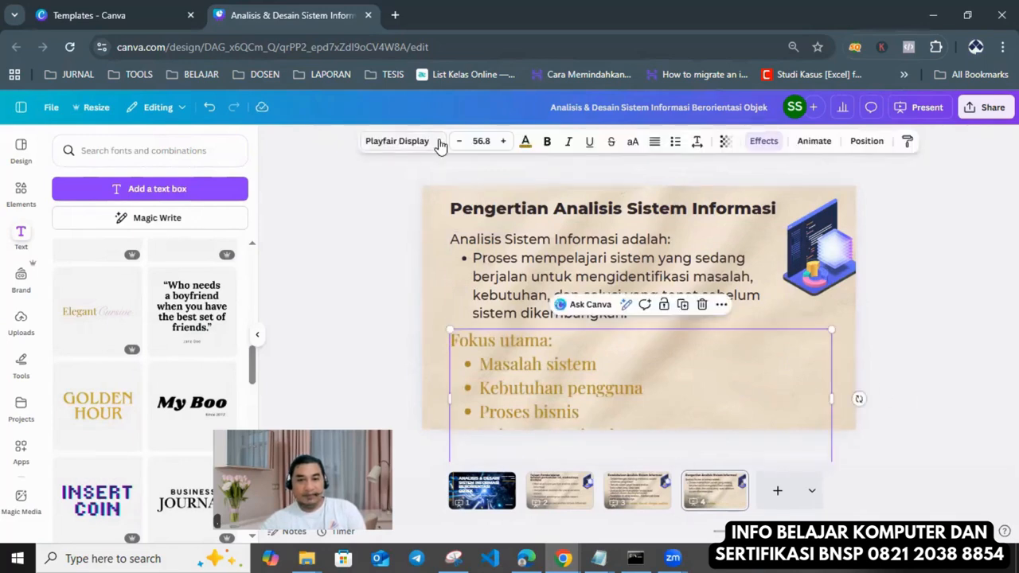
- Reduce the font size of the "Fokus utama" list to 39.8
{"action": "left_click", "coordinate": [456, 142]}
{"action": "left_click", "coordinate": [457, 142]}
{"action": "left_click", "coordinate": [456, 141]}
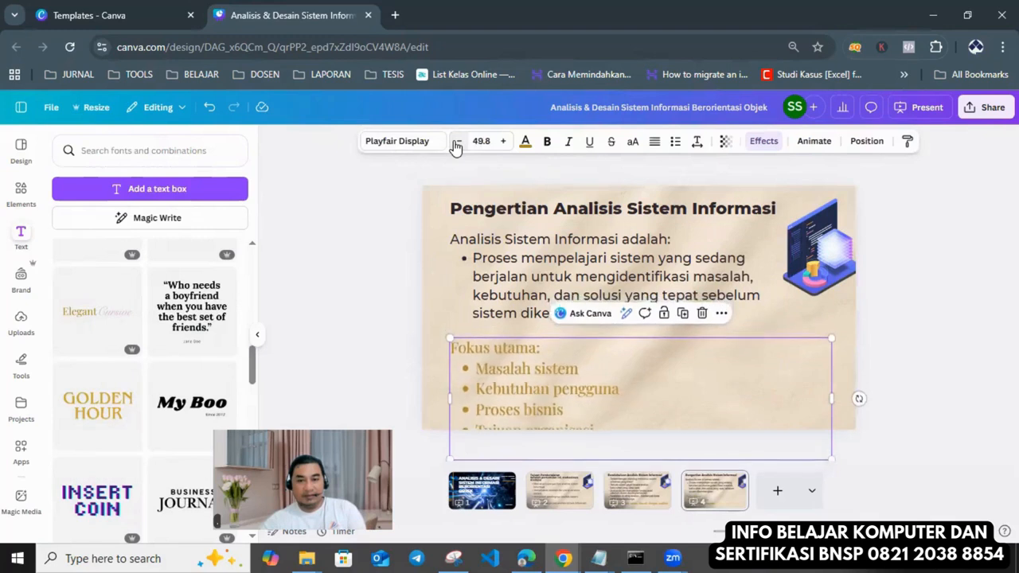
{"action": "left_click", "coordinate": [457, 142]}
{"action": "left_click", "coordinate": [457, 142]}
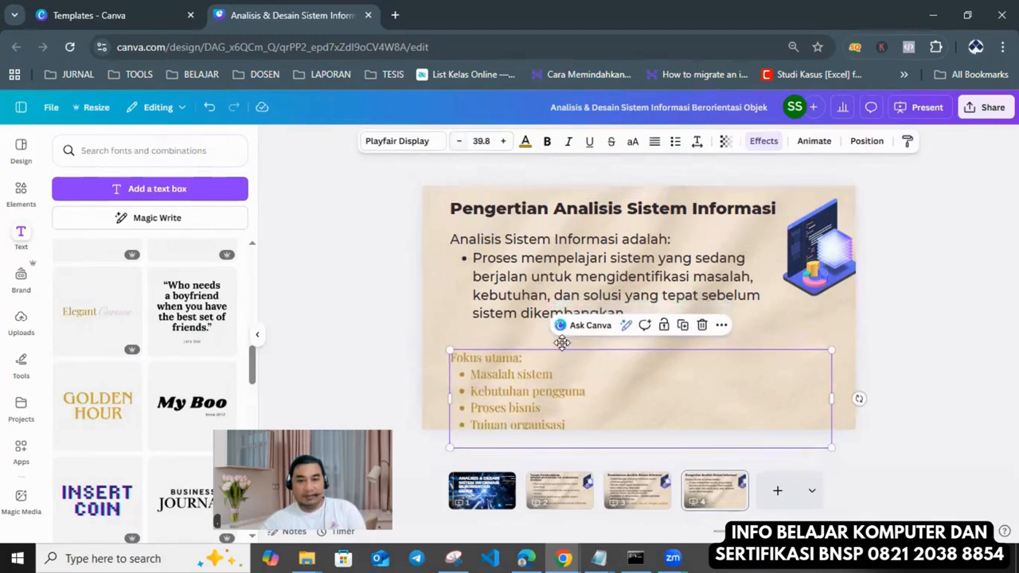
- Move the "Fokus utama" list up directly below the definition and the laptop illustration to the slide's lower-right corner
{"action": "left_click_drag", "start_coordinate": [562, 366], "coordinate": [562, 341]}
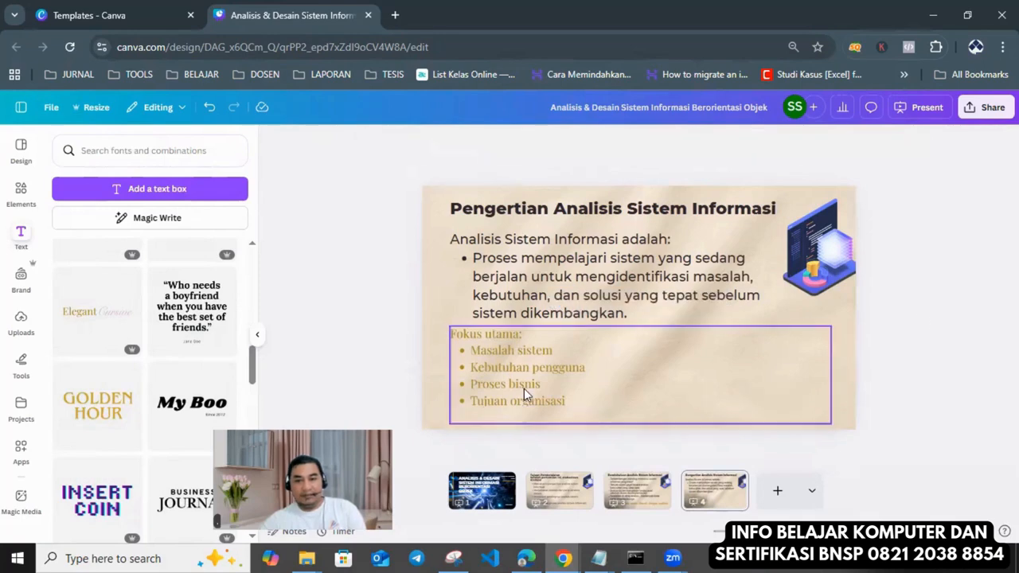
{"action": "left_click_drag", "start_coordinate": [524, 385], "coordinate": [532, 385]}
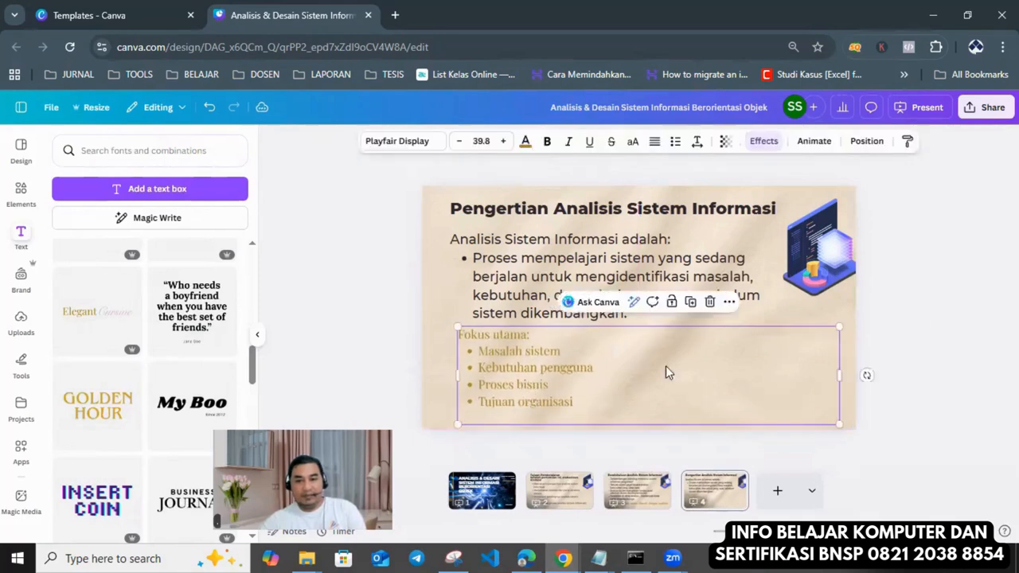
{"action": "left_click_drag", "start_coordinate": [834, 255], "coordinate": [824, 382]}
{"action": "left_click", "coordinate": [918, 321]}
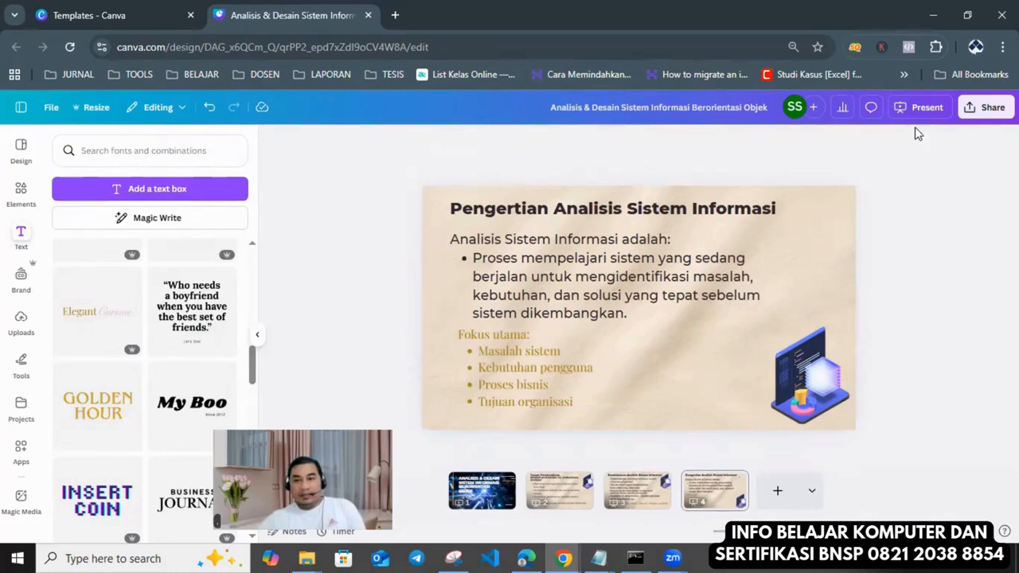
- Present the design full screen, go back from slide 4 to the cover, step forward through all slides, and exit the presentation
{"action": "left_click", "coordinate": [924, 109]}
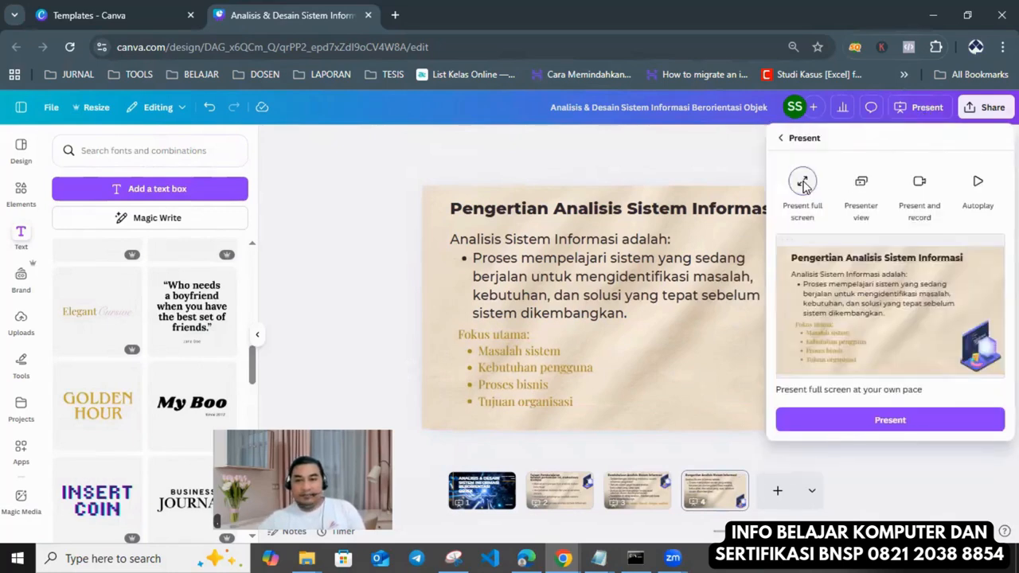
{"action": "left_click", "coordinate": [896, 422]}
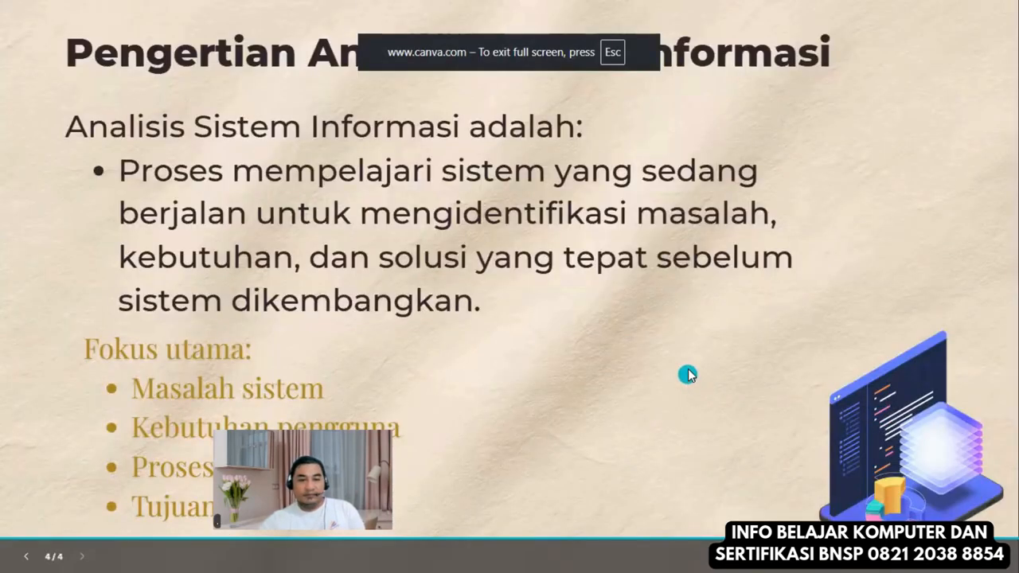
{"action": "left_click", "coordinate": [61, 388]}
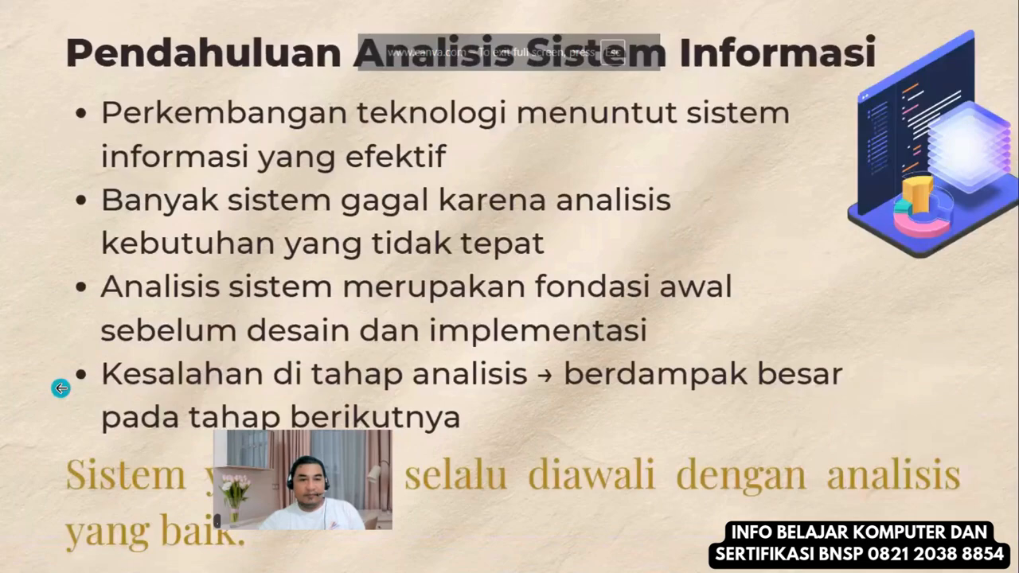
{"action": "left_click", "coordinate": [60, 388]}
{"action": "left_click", "coordinate": [61, 388]}
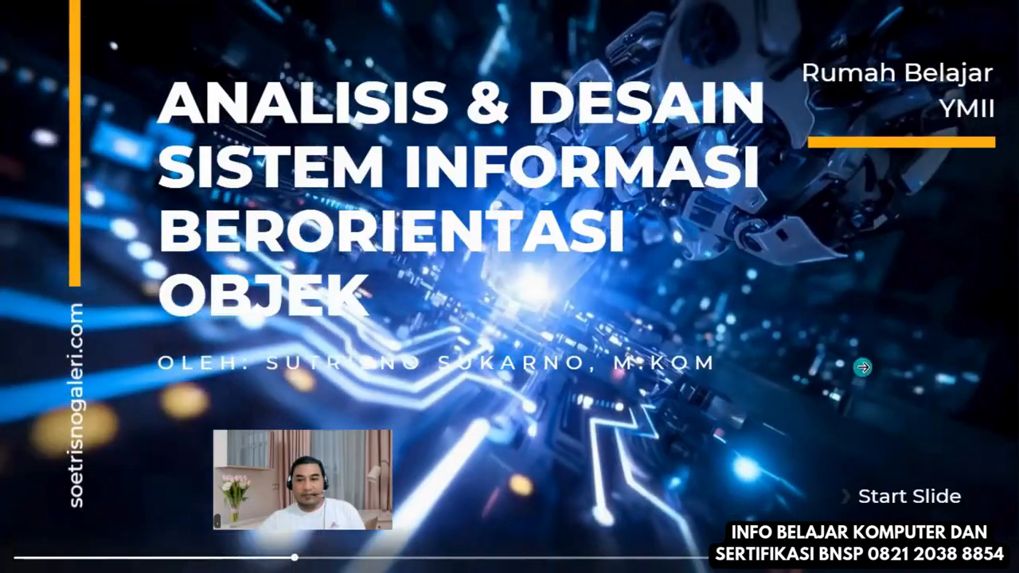
{"action": "left_click", "coordinate": [856, 367]}
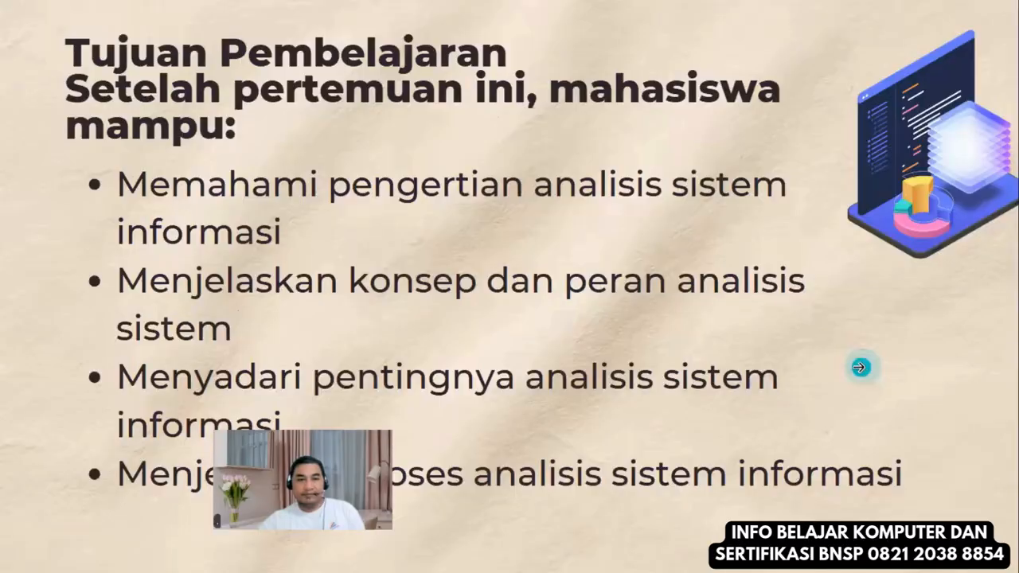
{"action": "left_click", "coordinate": [842, 371]}
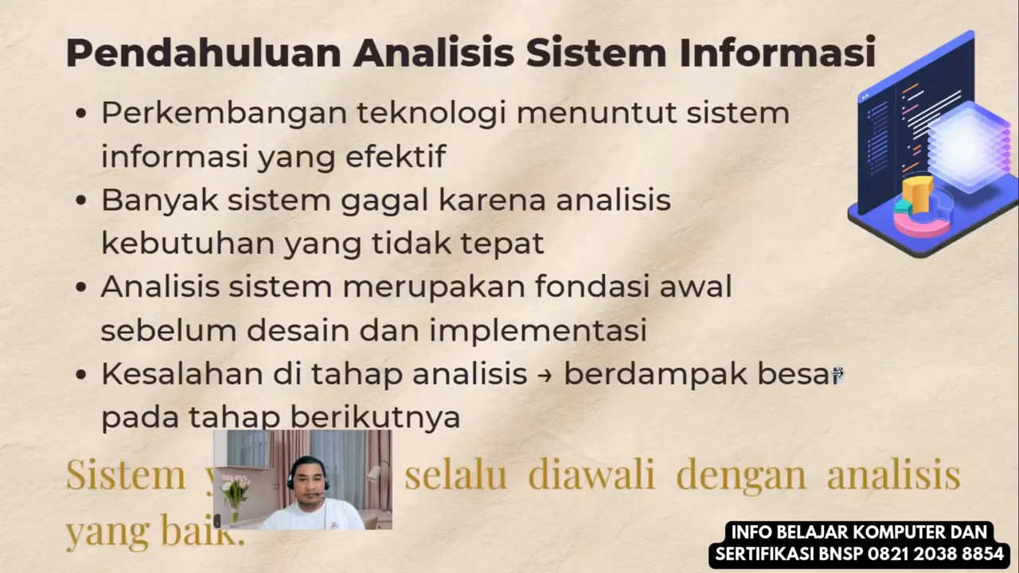
{"action": "left_click", "coordinate": [837, 374]}
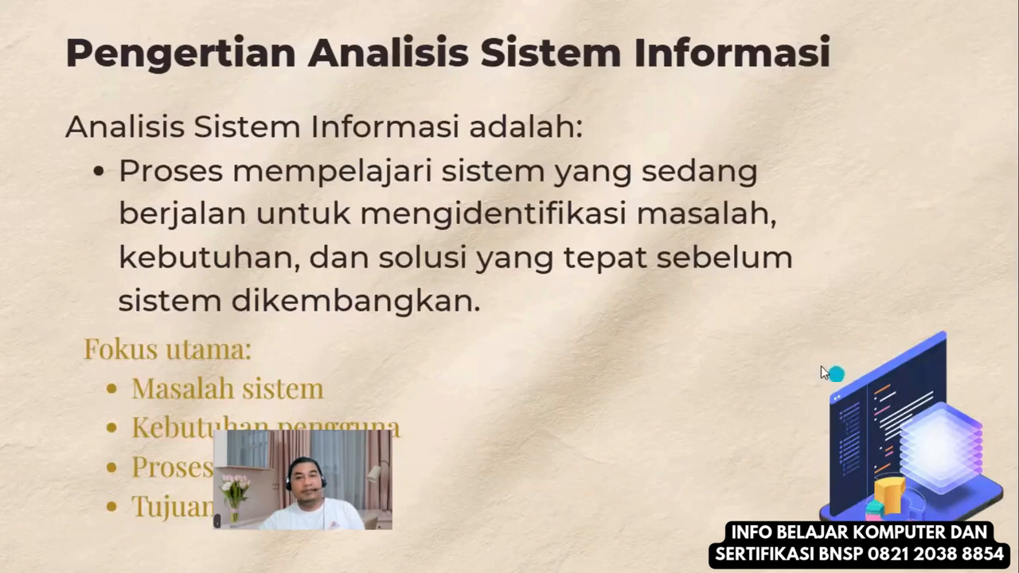
{"action": "key", "text": "Escape"}
{"action": "key", "text": "Escape"}
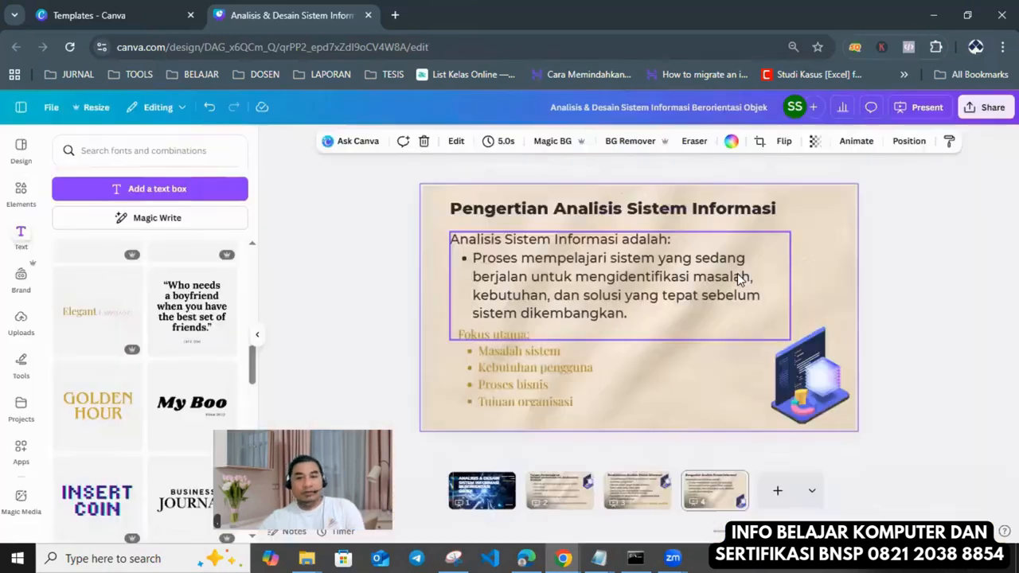
- Look through slides 2, 3 and 4 in the editor and return to slide 2
{"action": "left_click", "coordinate": [550, 489]}
{"action": "left_click", "coordinate": [645, 492]}
{"action": "left_click", "coordinate": [709, 495]}
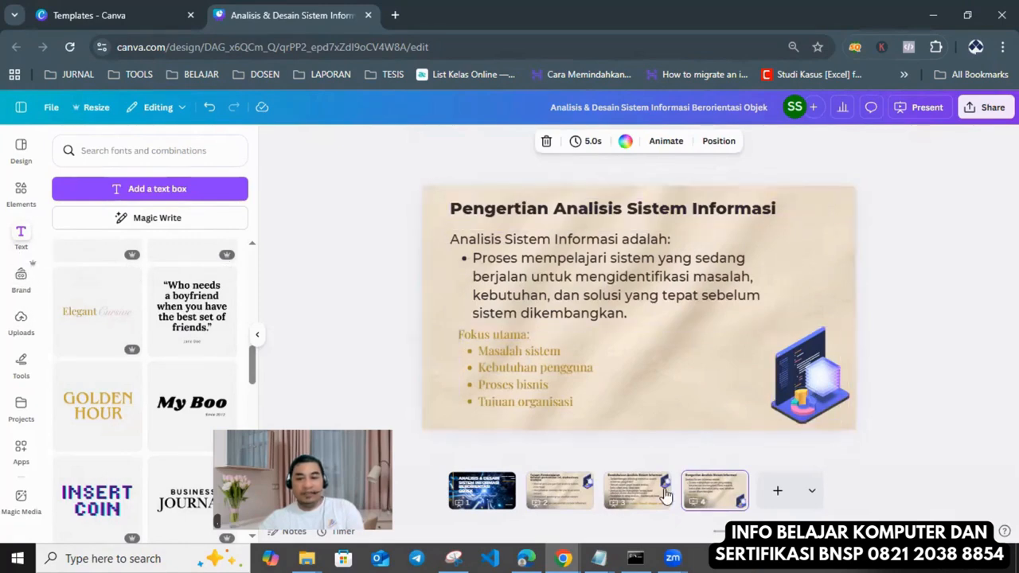
{"action": "left_click", "coordinate": [548, 494]}
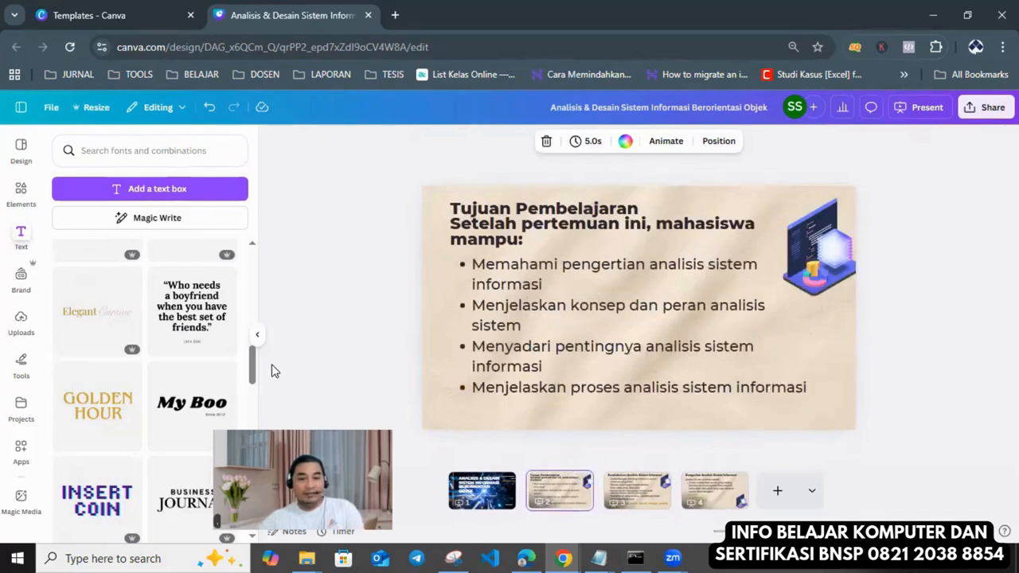
- Open the design's download settings and select PDF Print as the file type
{"action": "left_click", "coordinate": [987, 107]}
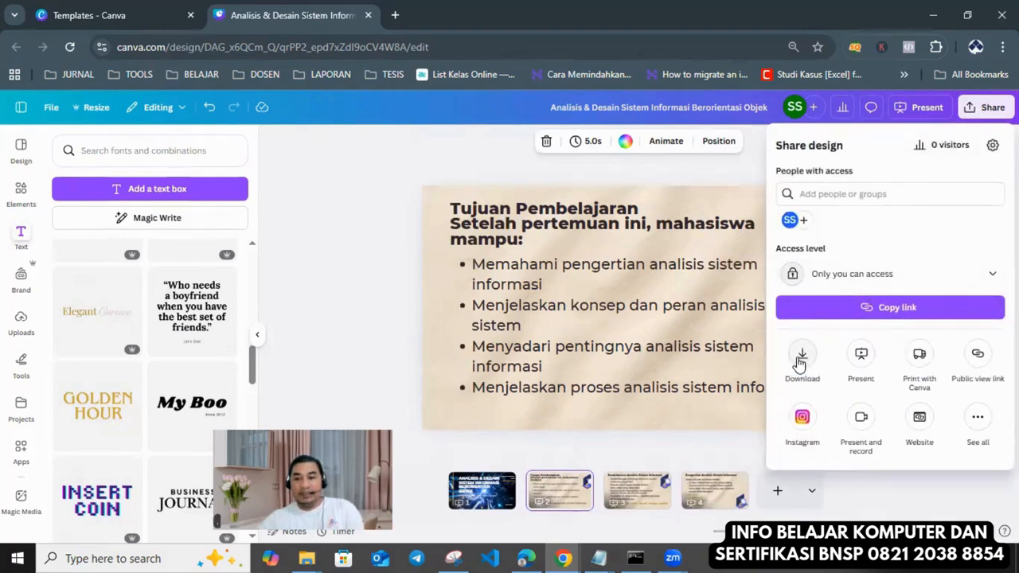
{"action": "left_click", "coordinate": [799, 360]}
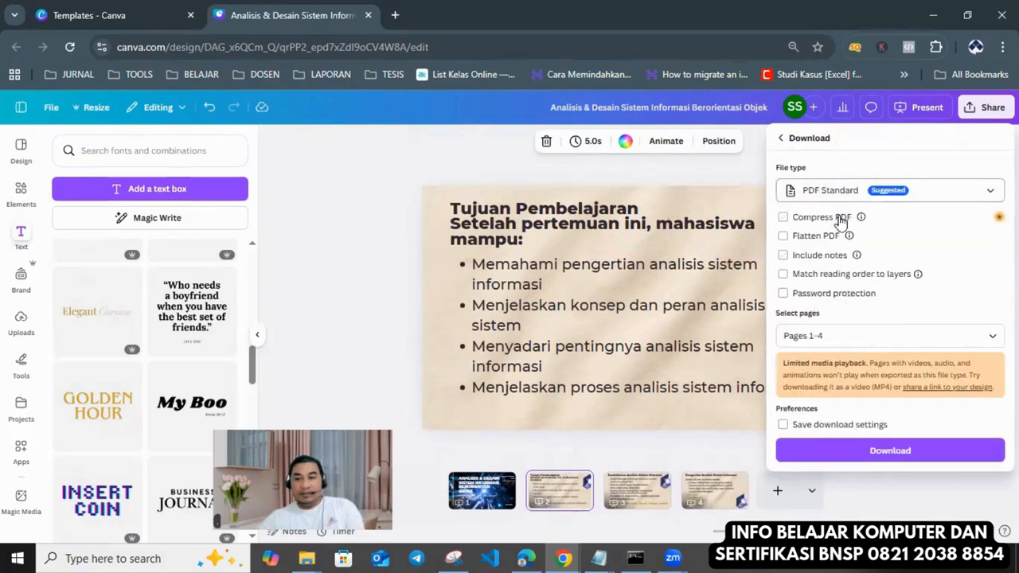
{"action": "left_click", "coordinate": [965, 192]}
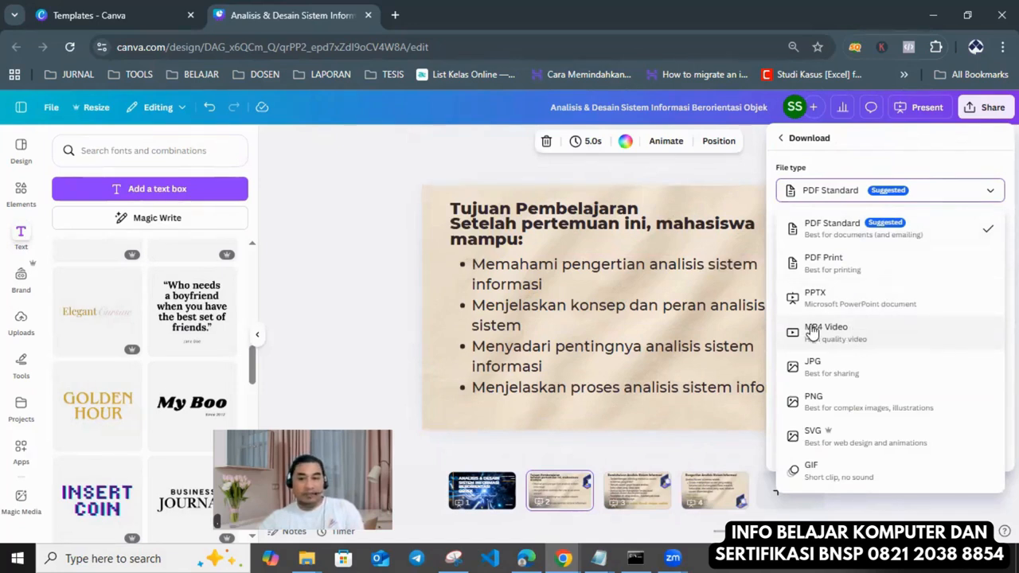
{"action": "left_click", "coordinate": [836, 270]}
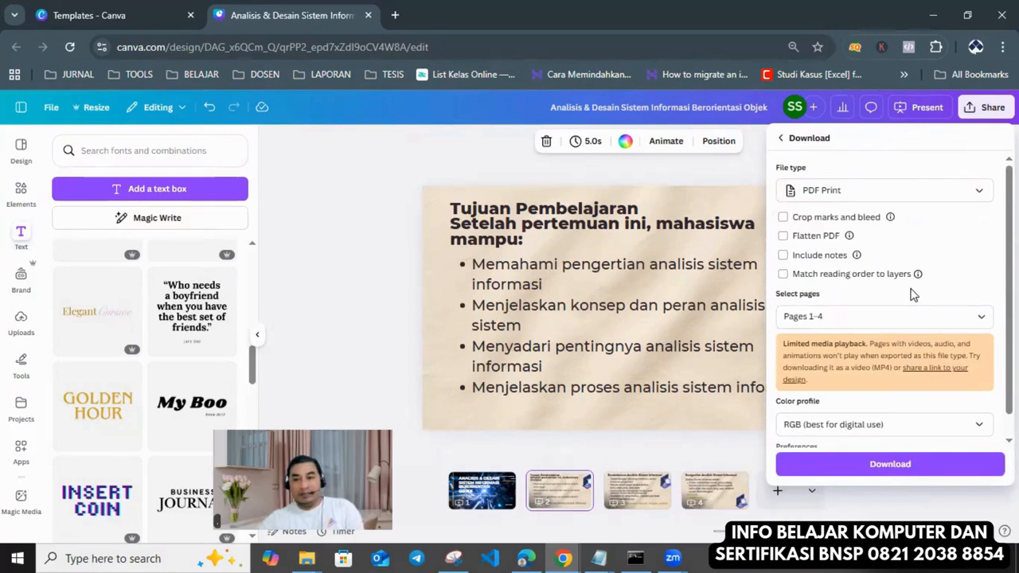
- Try the CMYK color profile for the PDF Print download and set it back to RGB
{"action": "scroll", "coordinate": [912, 294], "scroll_direction": "down", "scroll_amount": 1}
{"action": "left_click", "coordinate": [880, 410]}
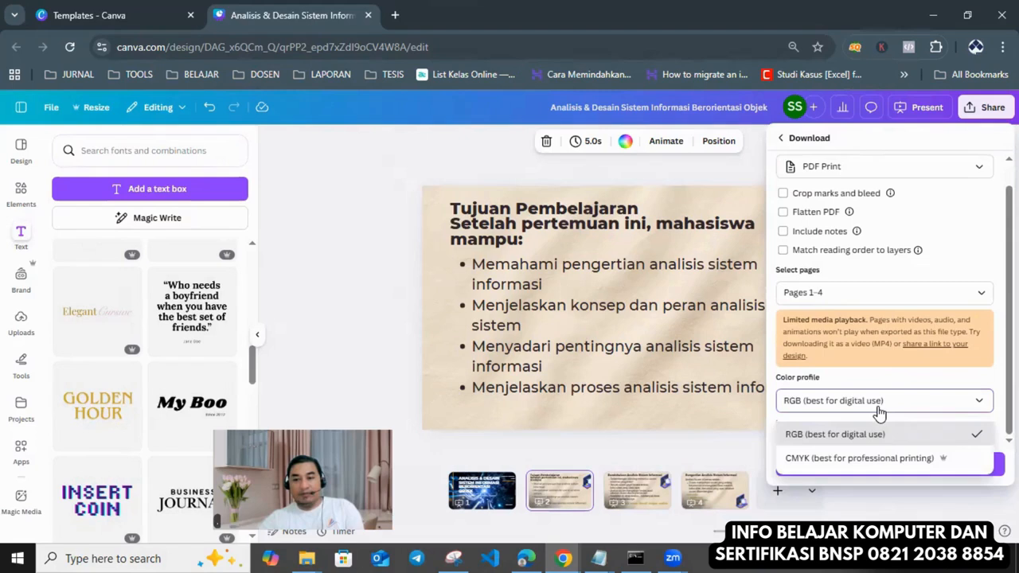
{"action": "left_click", "coordinate": [893, 459]}
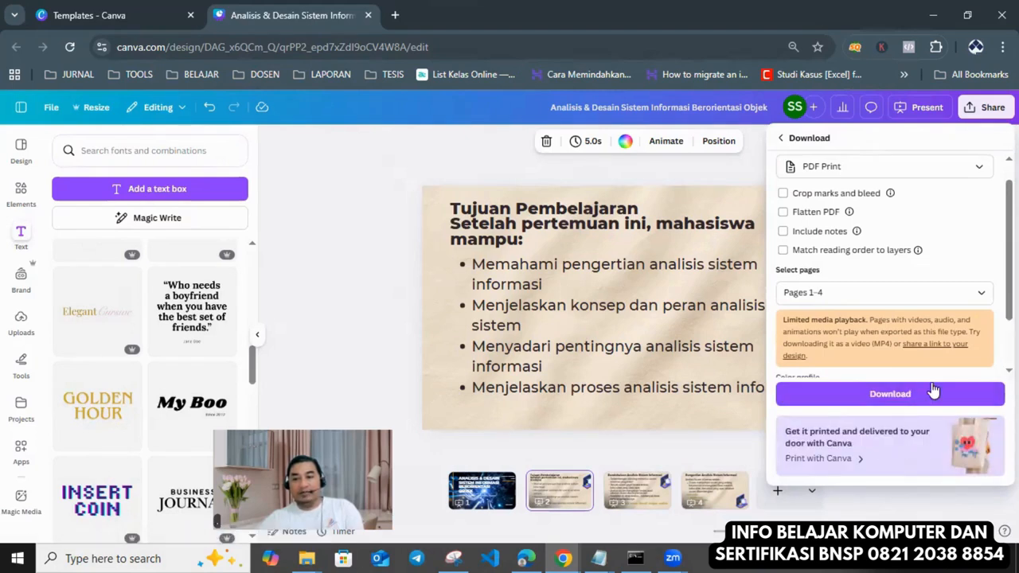
{"action": "scroll", "coordinate": [942, 379], "scroll_direction": "down", "scroll_amount": 2}
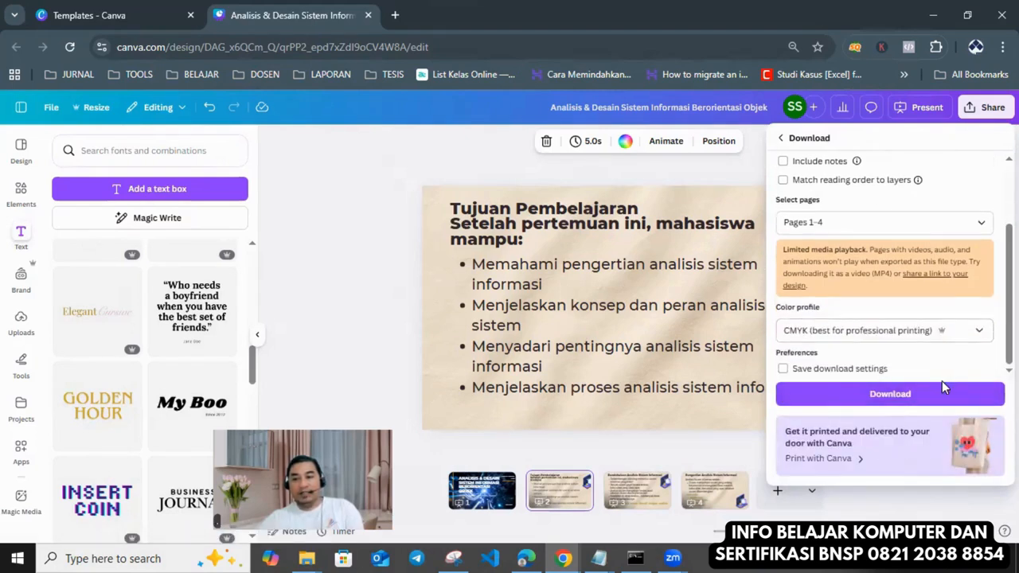
{"action": "left_click", "coordinate": [956, 339]}
{"action": "left_click", "coordinate": [845, 362]}
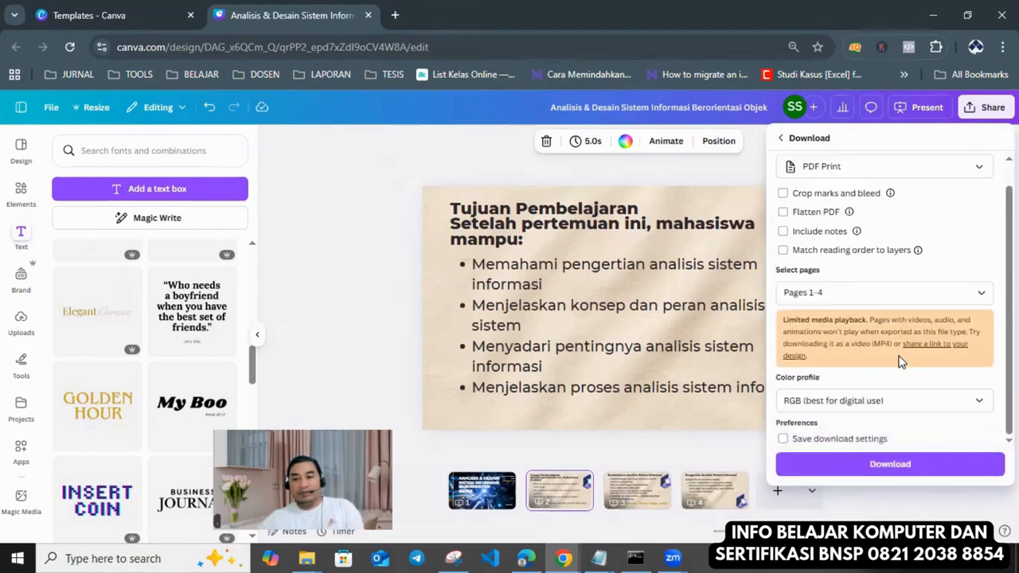
- Reopen the download settings, view the available file types such as PPTX and MP4 Video, and close them without downloading
{"action": "left_click", "coordinate": [778, 140]}
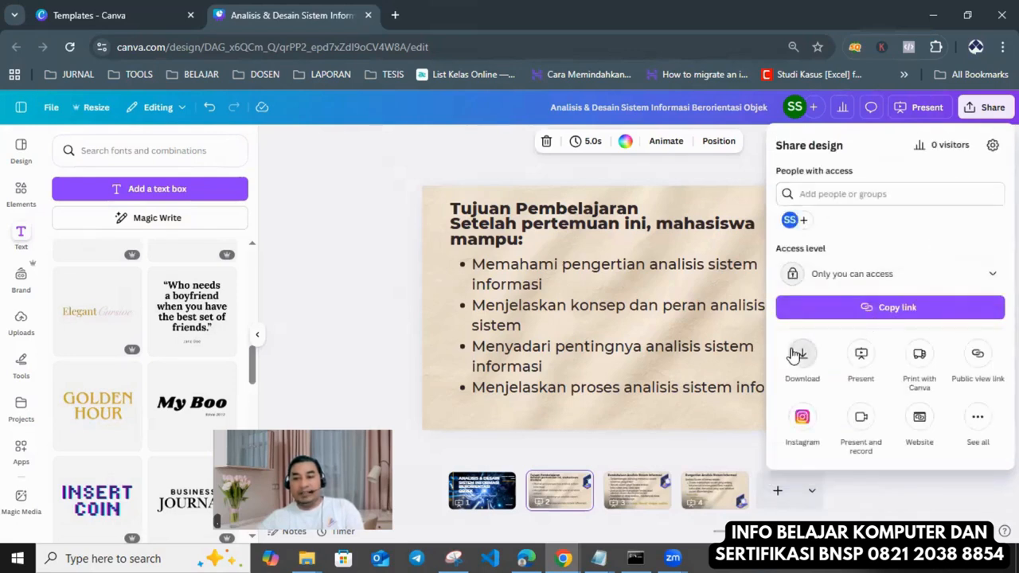
{"action": "left_click", "coordinate": [799, 355]}
{"action": "left_click", "coordinate": [947, 194]}
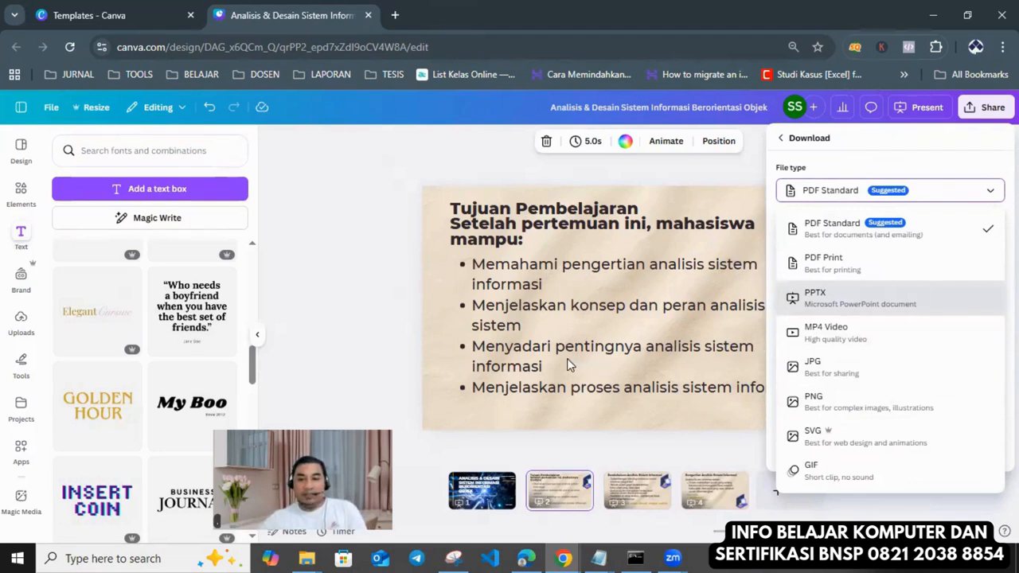
{"action": "left_click", "coordinate": [382, 327]}
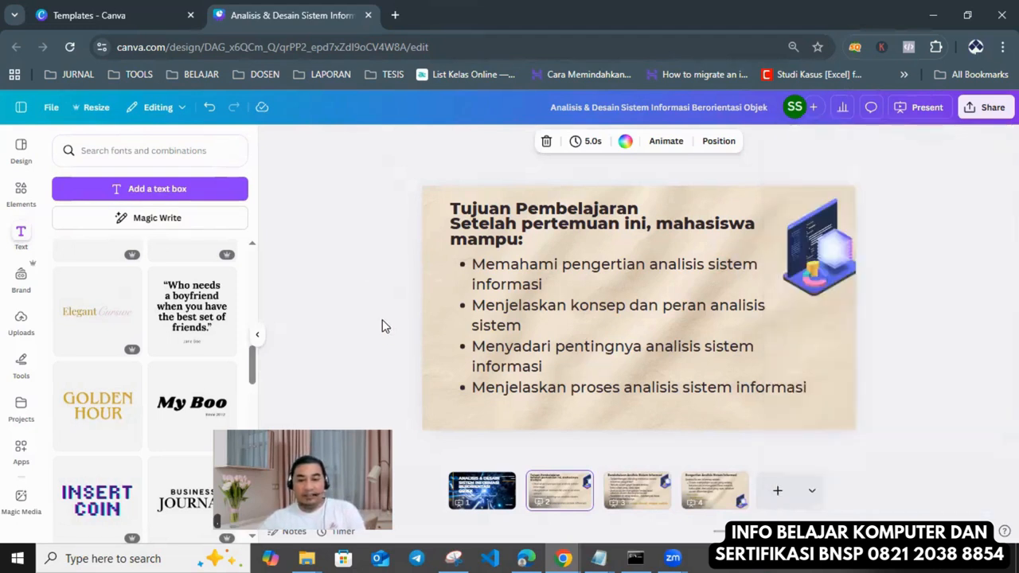